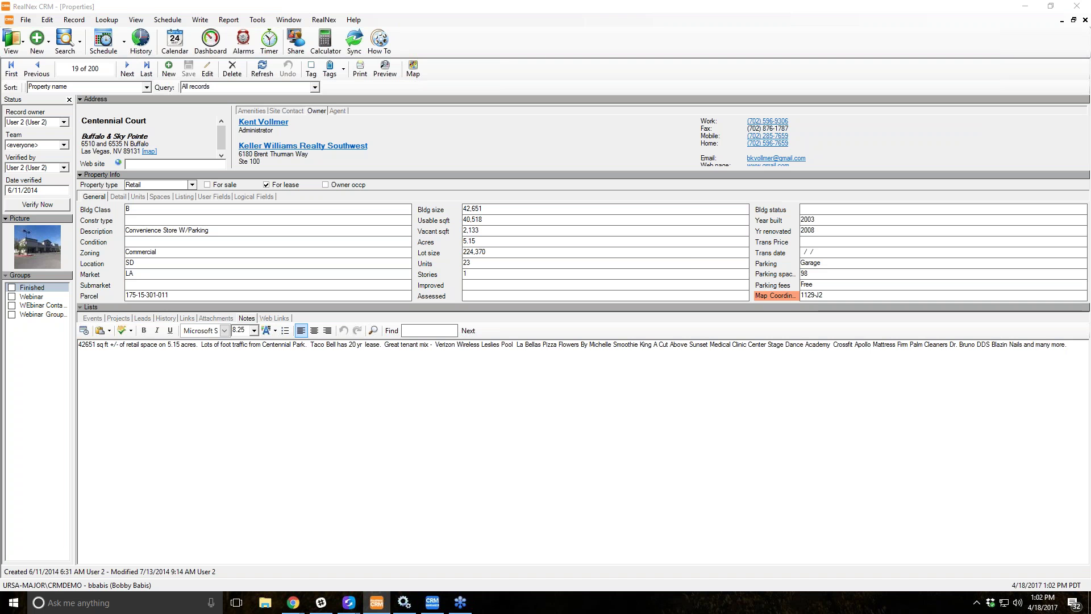
Widen the Status panel of the property record to fit the full group names, and select Webinar Group 2
click(690, 266)
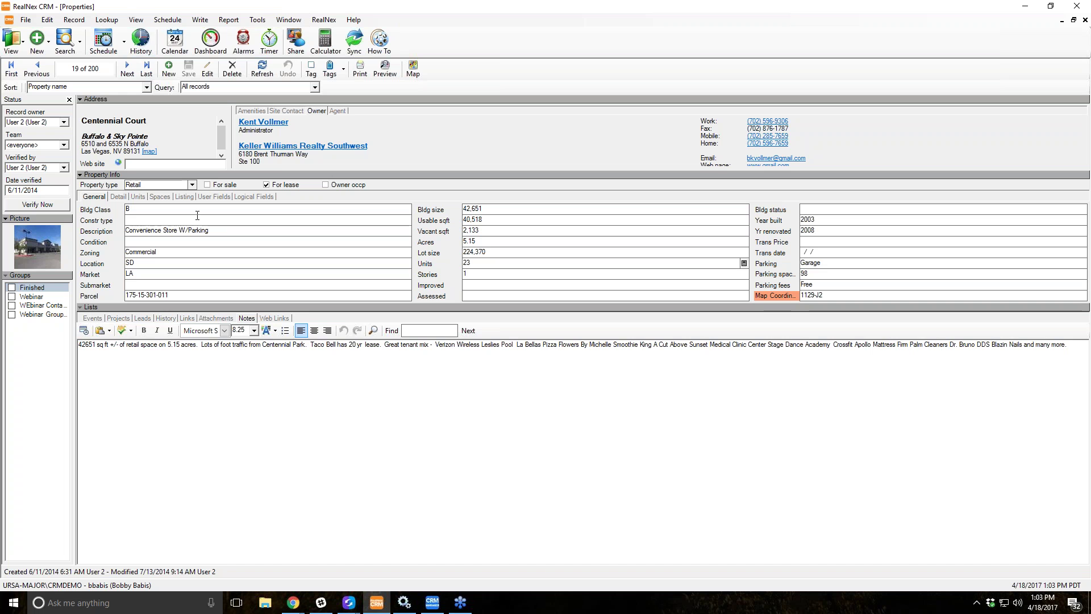
drag(73, 131, 134, 136)
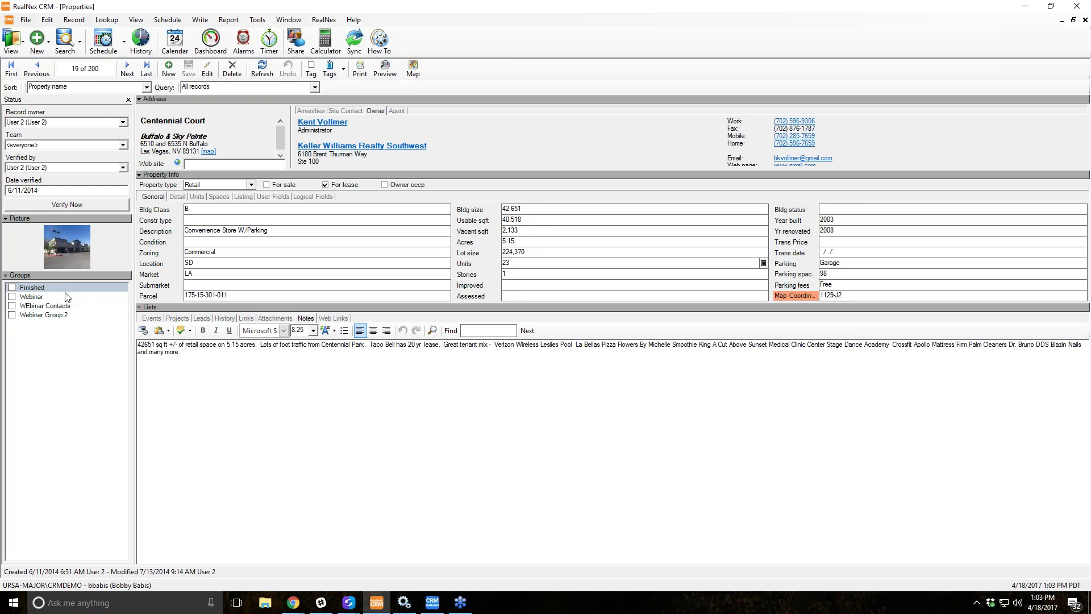
click(34, 290)
click(32, 299)
click(34, 307)
click(40, 316)
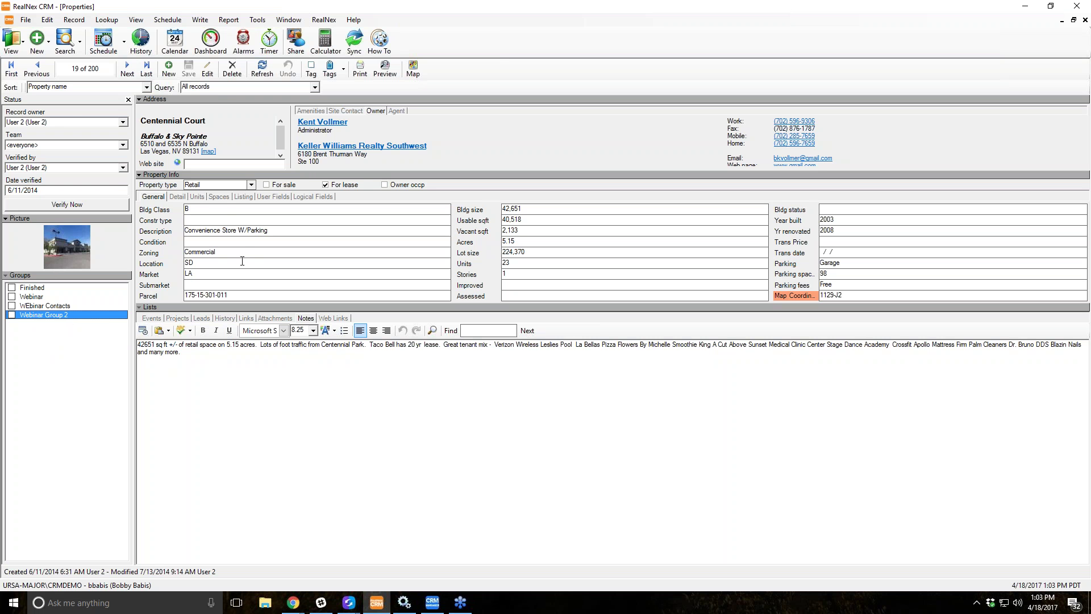
Open the list of all groups, look through it and close it
click(136, 23)
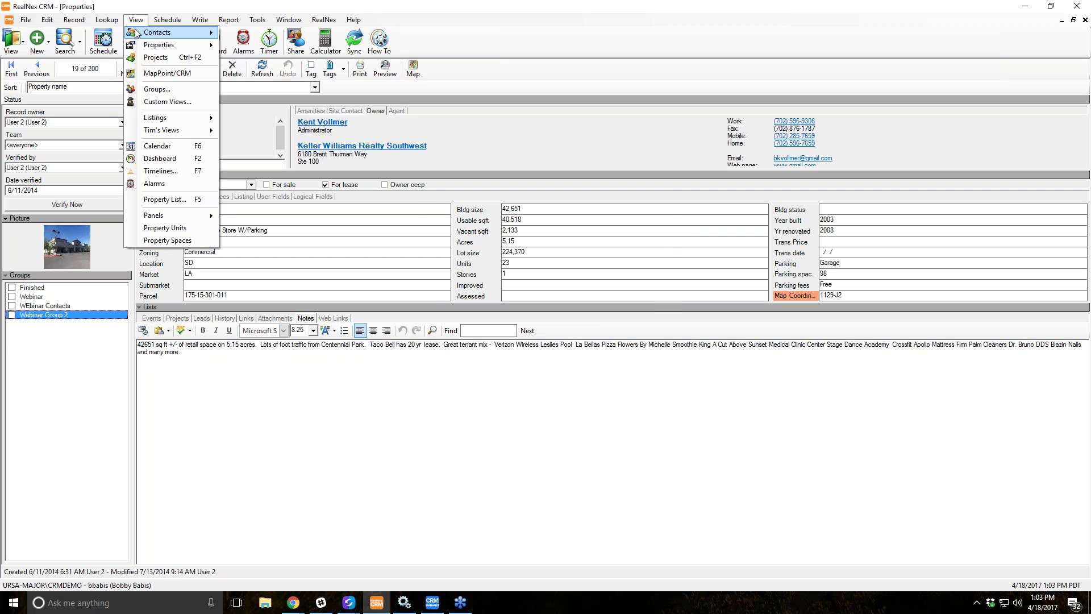
click(157, 90)
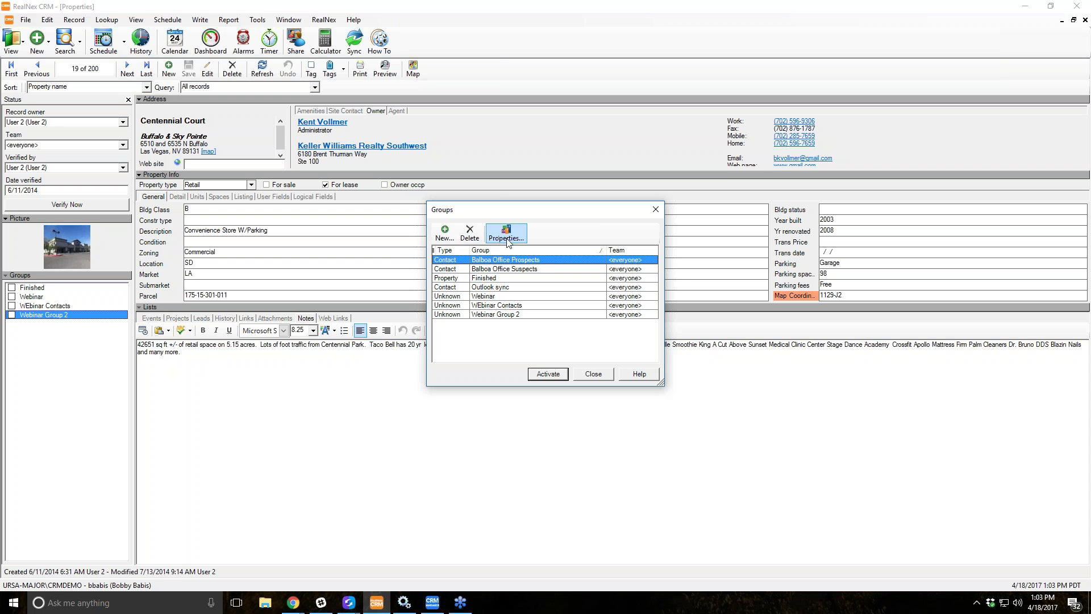
click(577, 373)
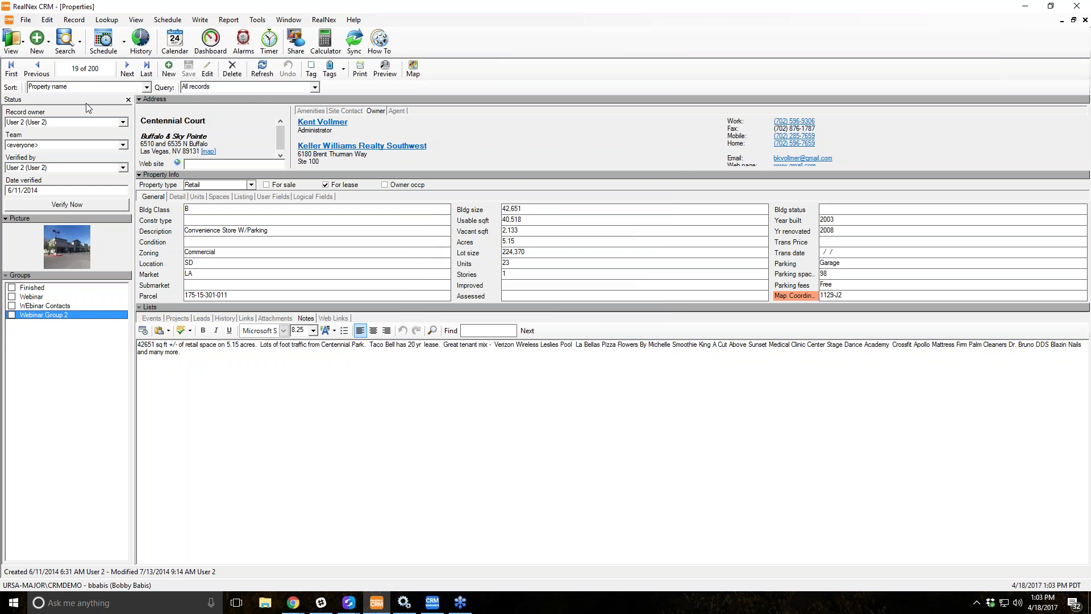
Hide the Status panel of the property record and show it again
click(128, 99)
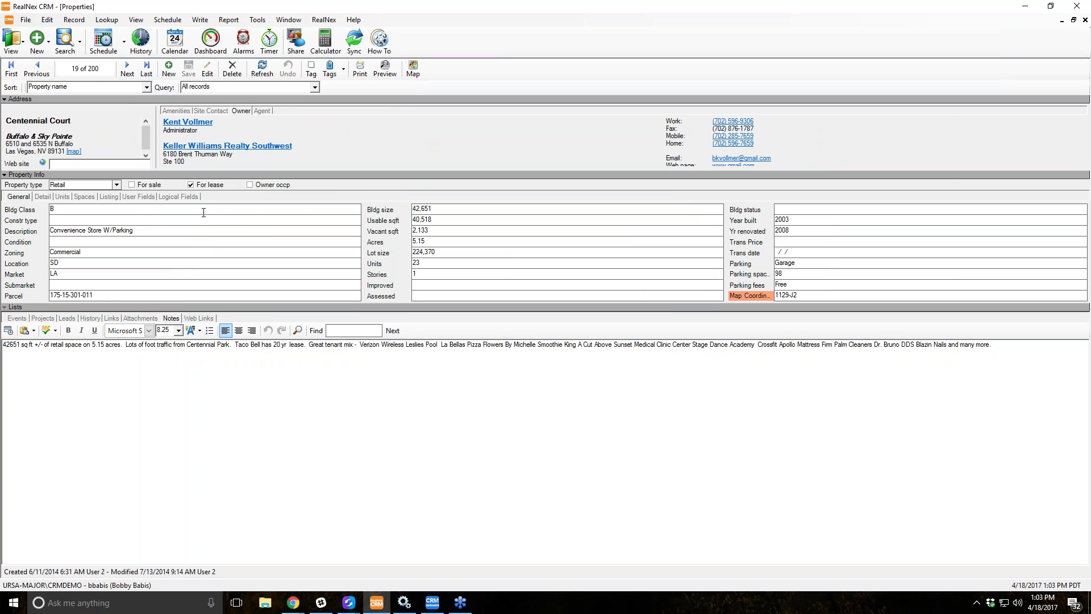
click(136, 19)
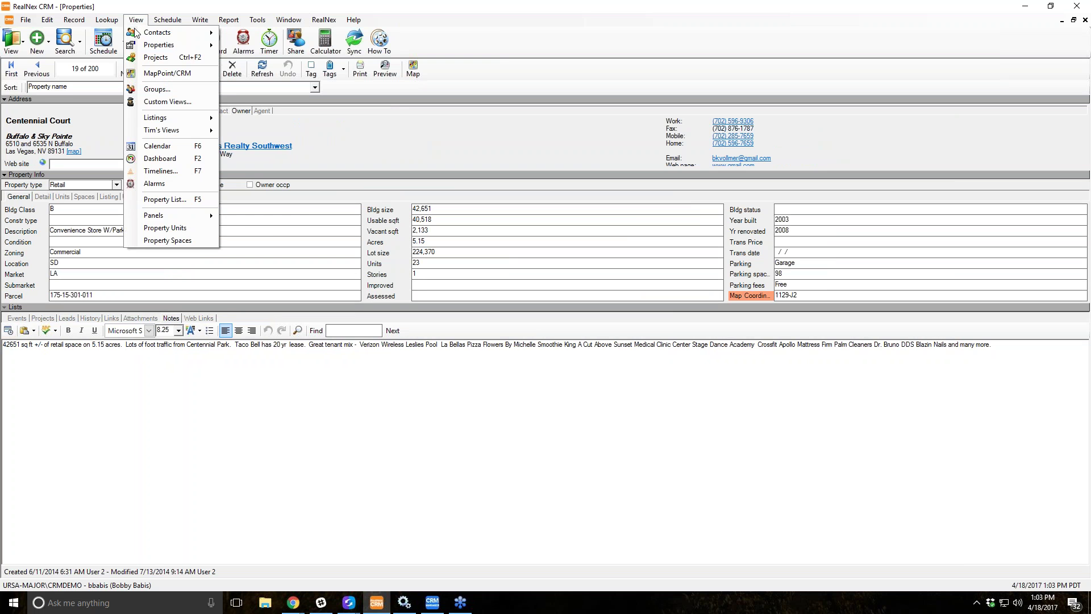
mouse_move(173, 213)
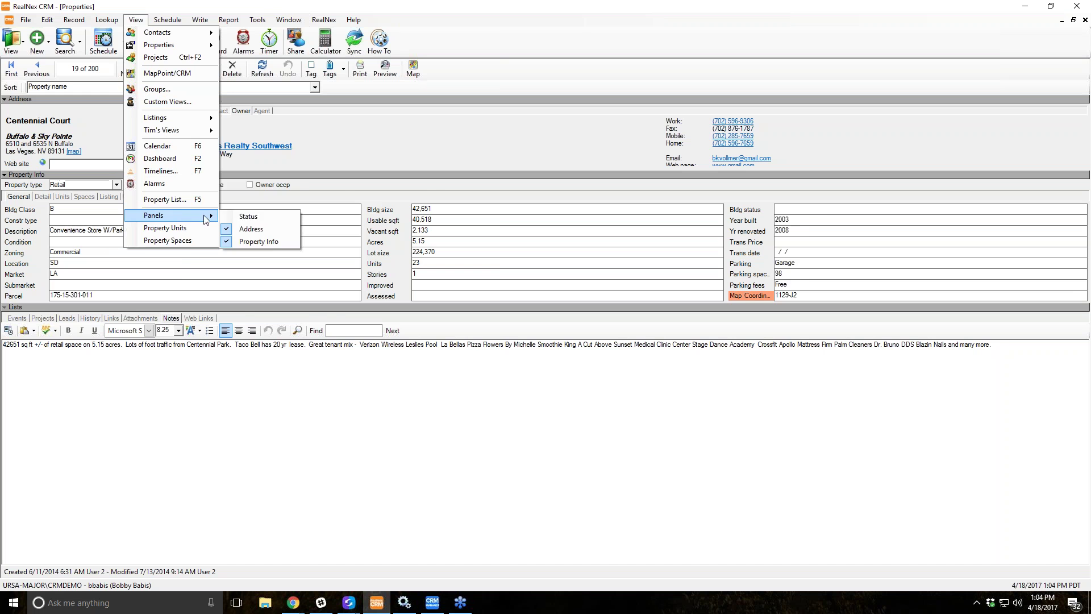
click(249, 217)
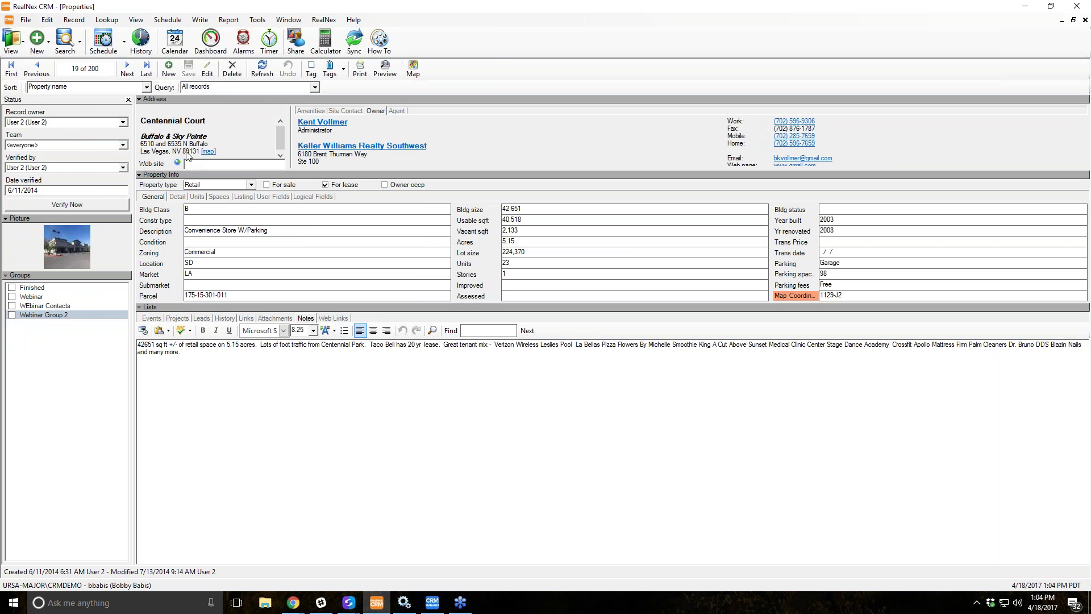
Open the view of all contacts, and bring up the list of groups there before closing it
click(28, 50)
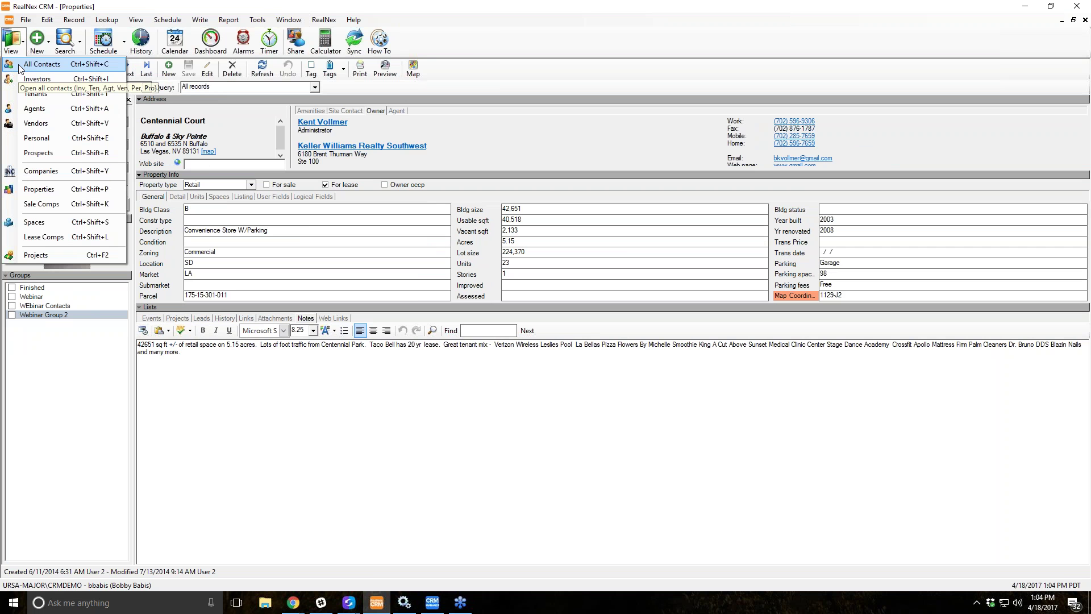
click(22, 67)
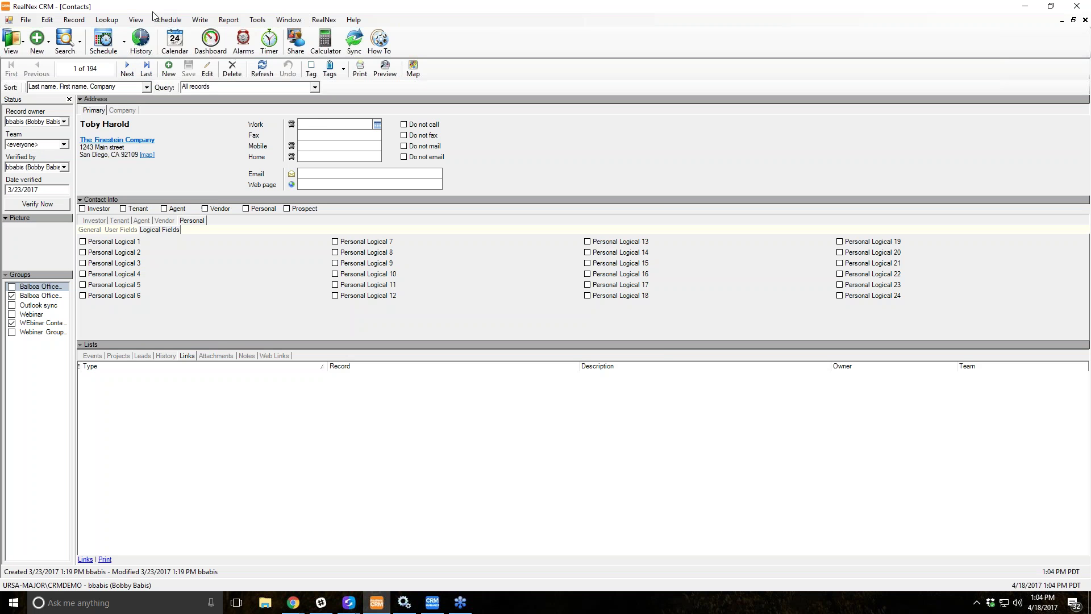
click(140, 22)
click(156, 89)
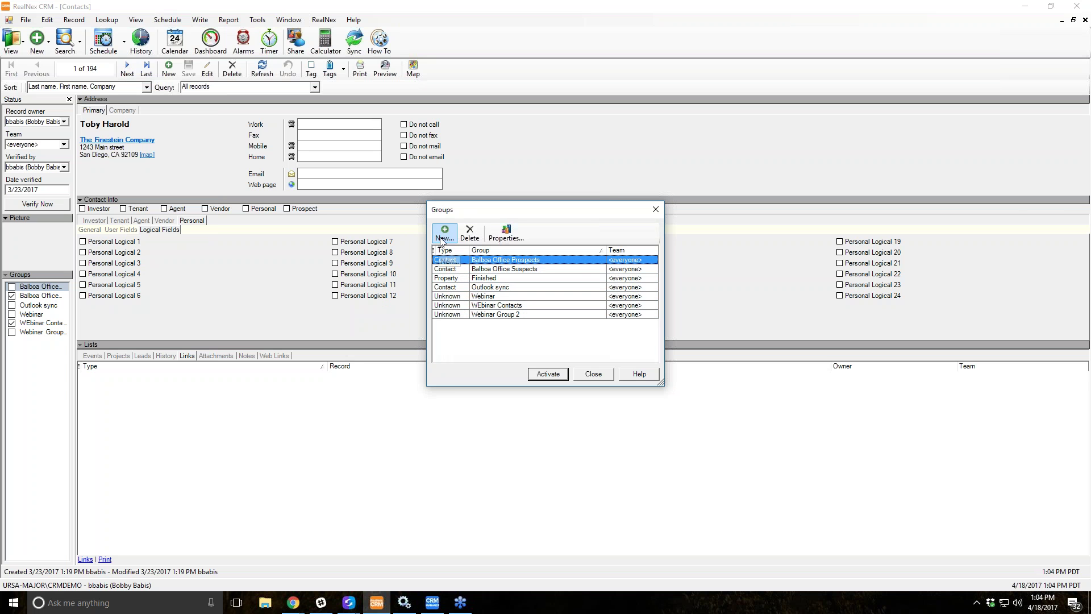
click(585, 375)
Fill in a new group named Flower Street Suspects with type Unknown, and cancel it without creating it
right_click(33, 324)
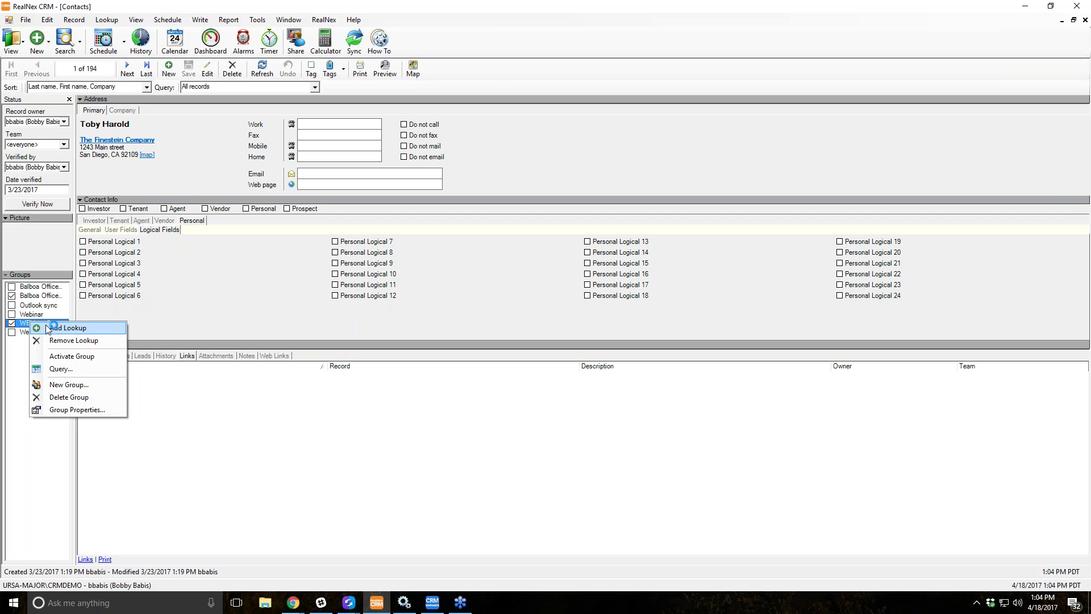
click(88, 384)
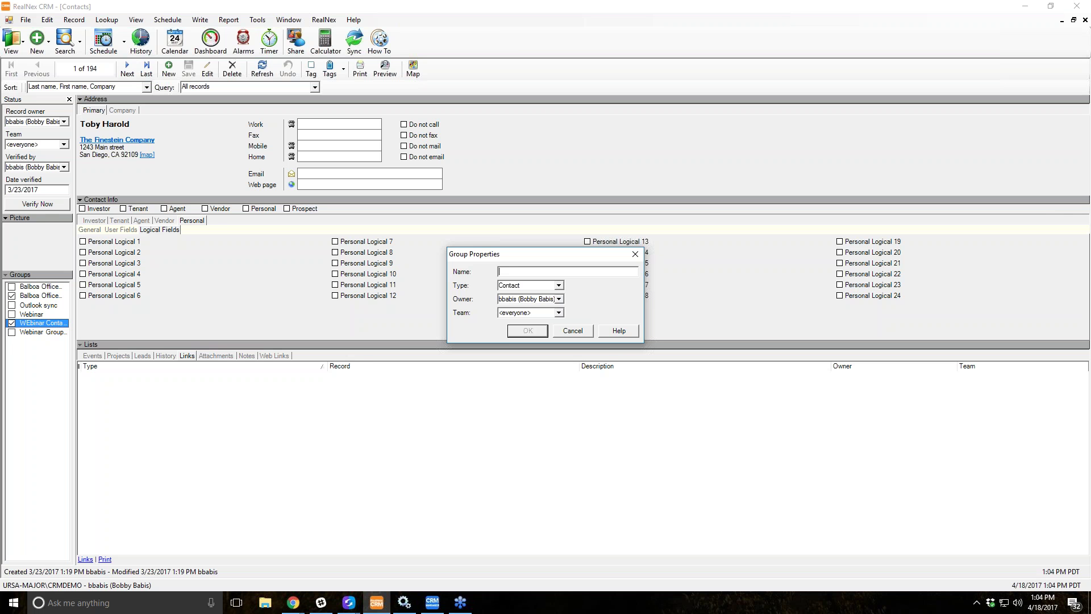
text(Flower Street Supects)
drag(602, 272, 648, 274)
click(559, 286)
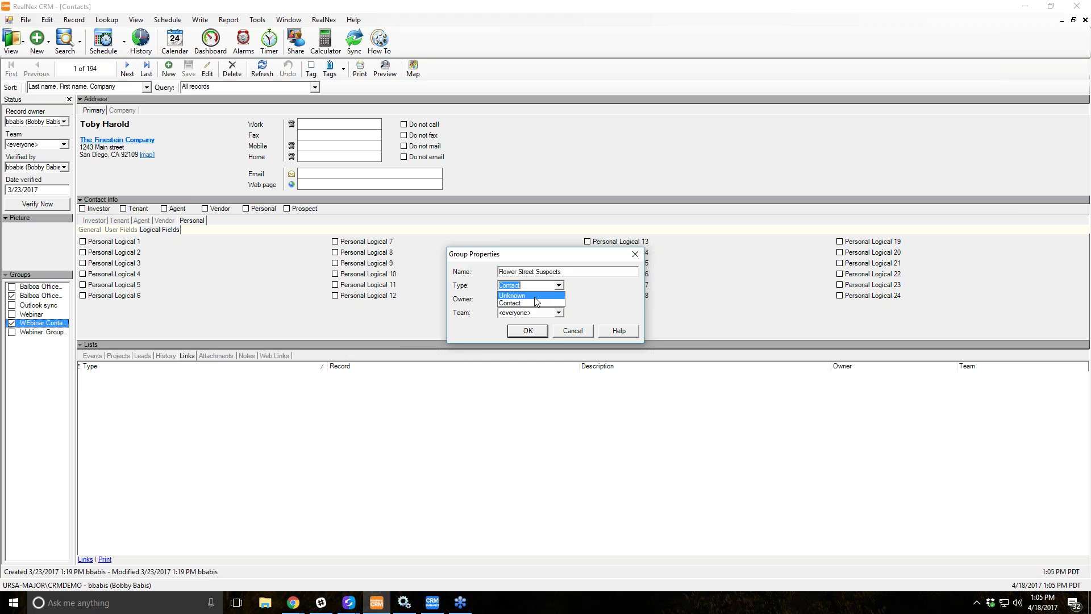
click(535, 296)
click(586, 334)
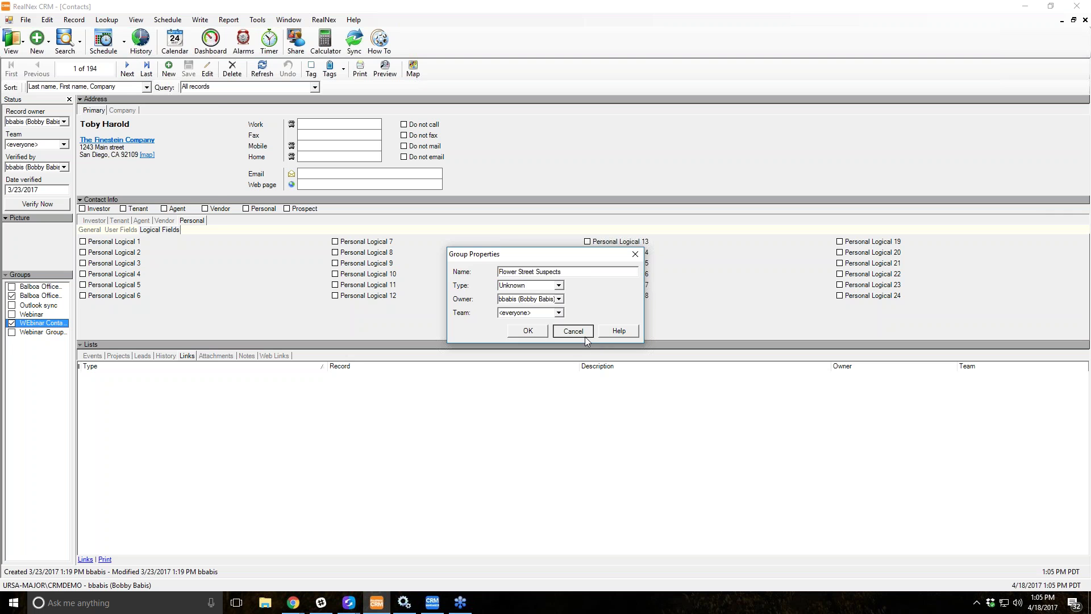
Check which record types are available for a new group in the groups manager, and leave without creating one
click(136, 20)
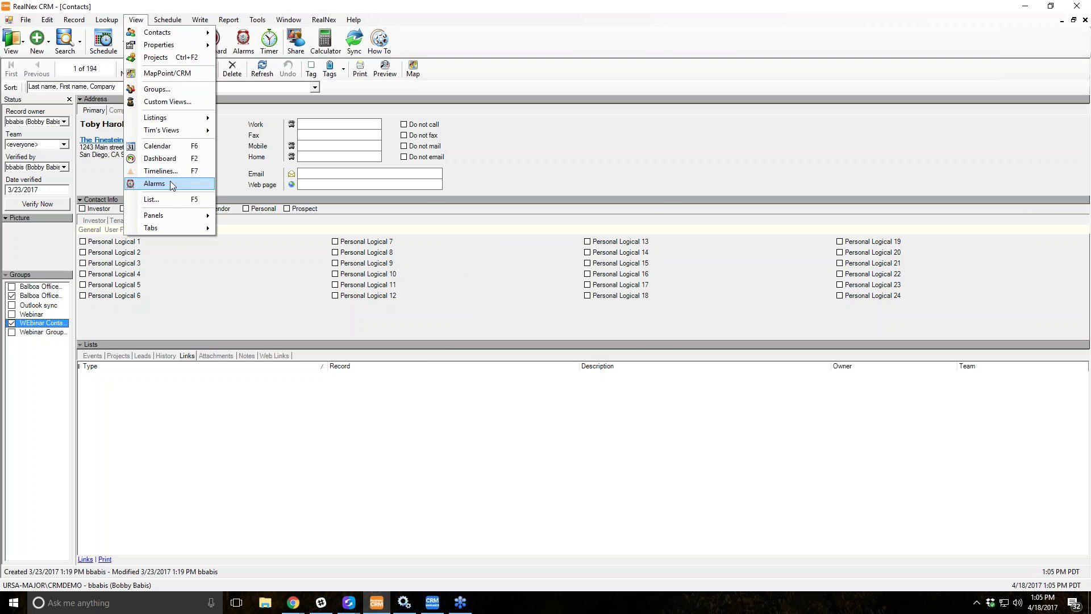
click(163, 89)
click(435, 227)
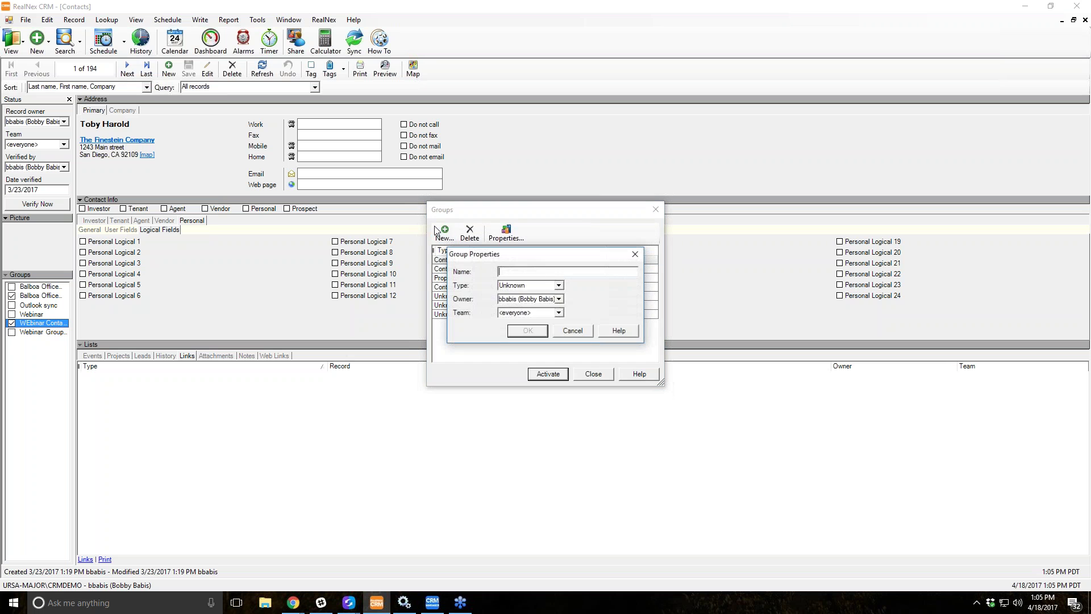
click(559, 285)
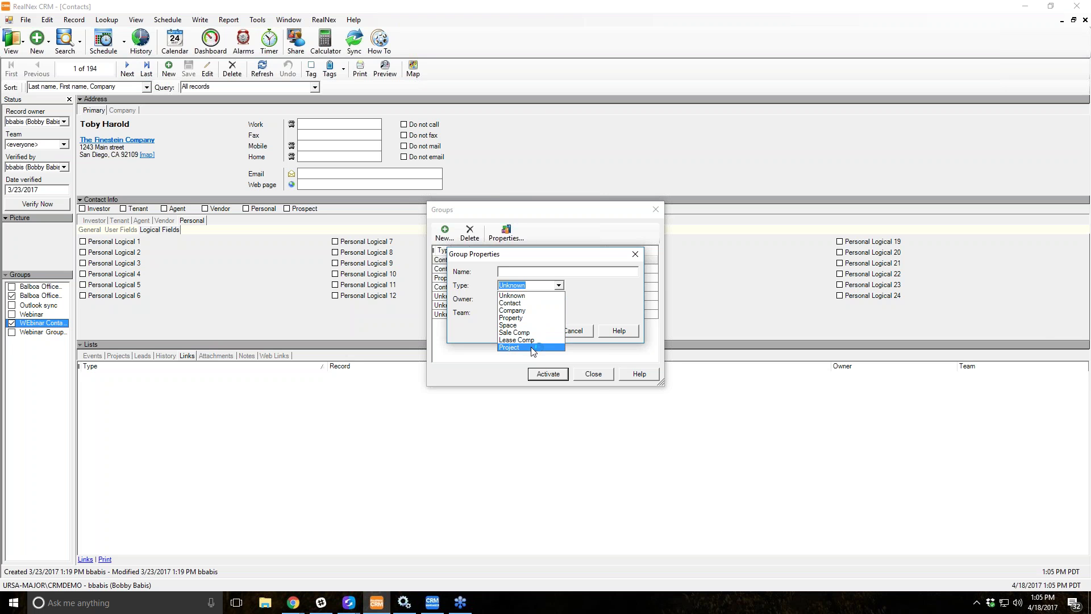
click(560, 286)
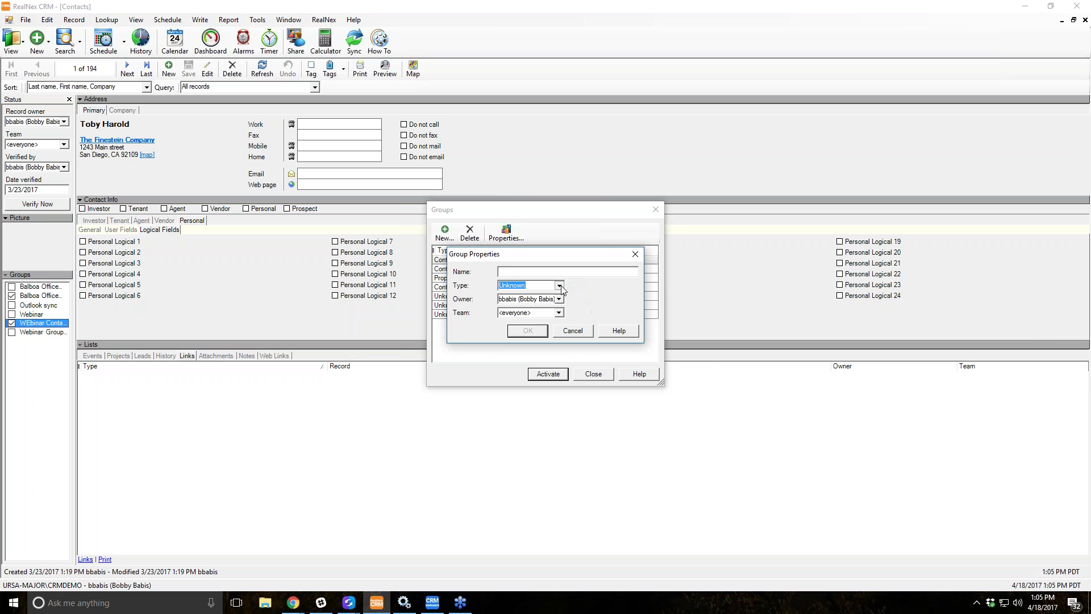
click(574, 331)
click(594, 374)
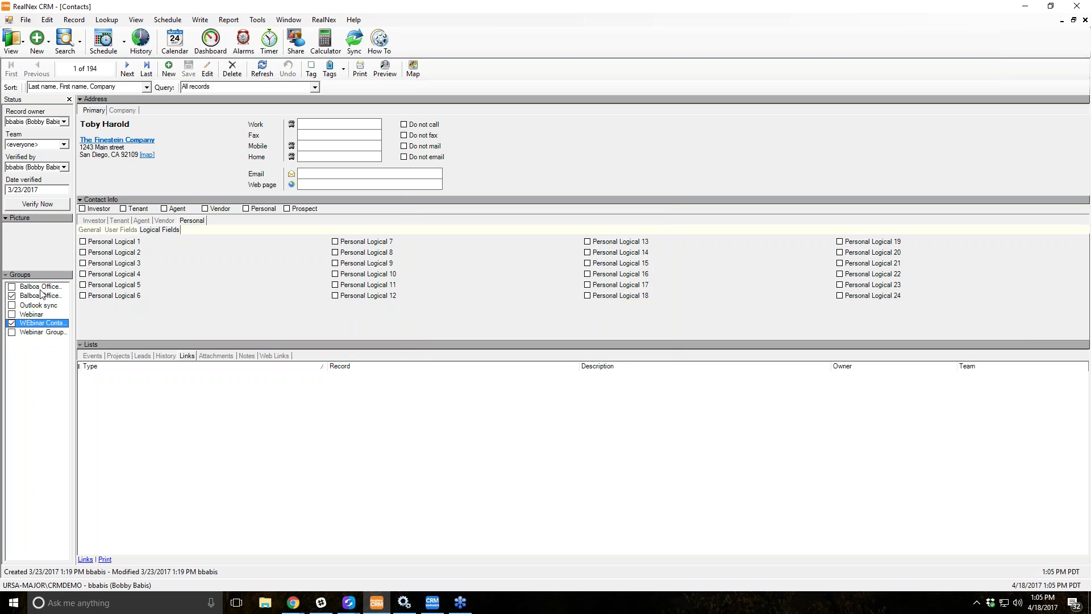
Widen the contact's Status panel, and add the contact to Balboa Office Prospects and remove it again
drag(74, 287, 110, 286)
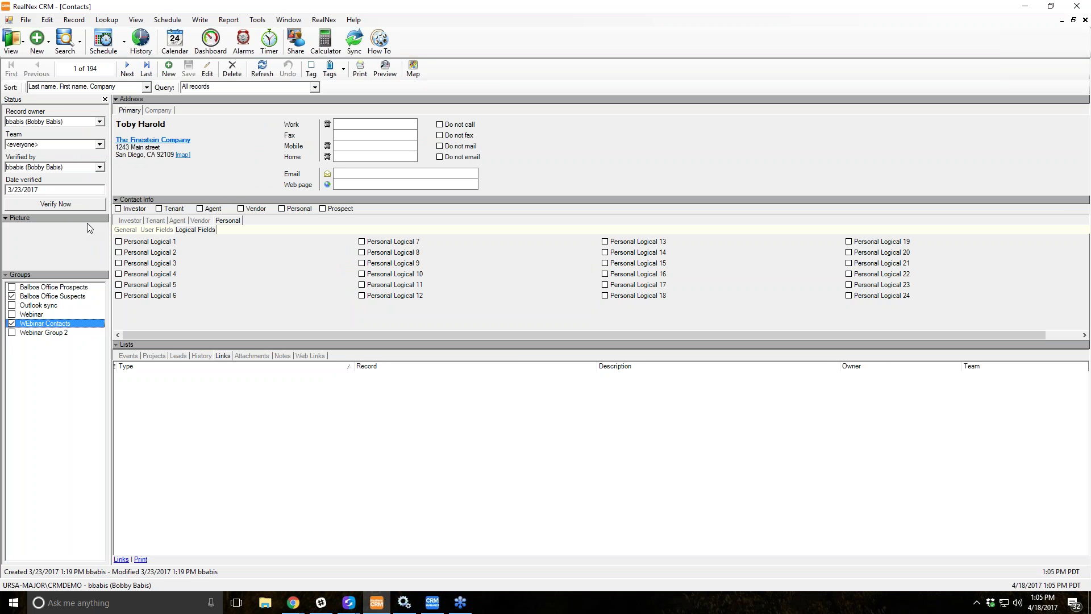
click(11, 287)
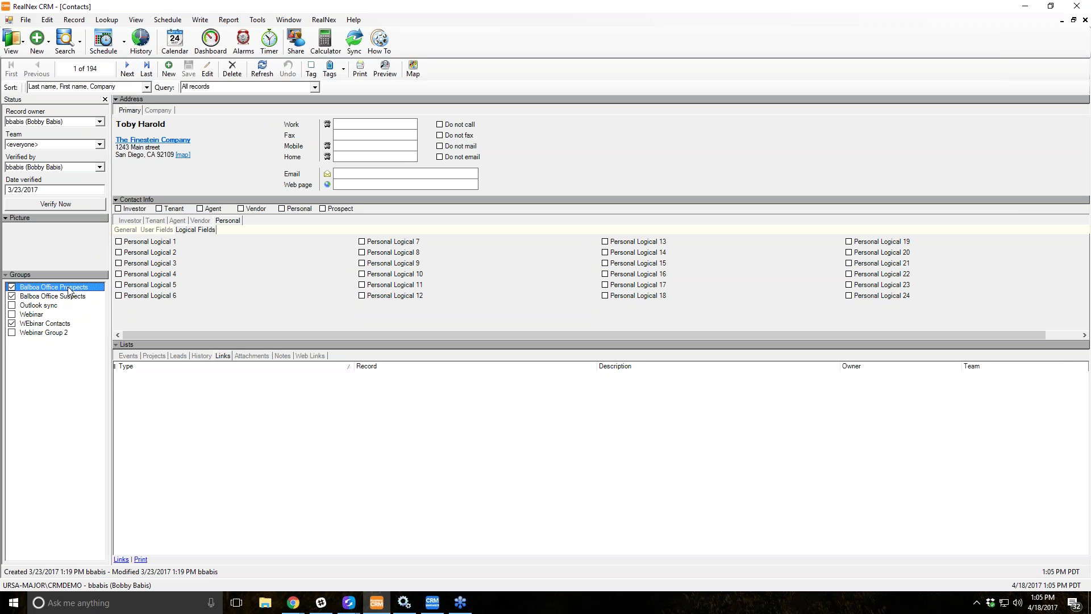
click(12, 287)
right_click(41, 298)
key(Escape)
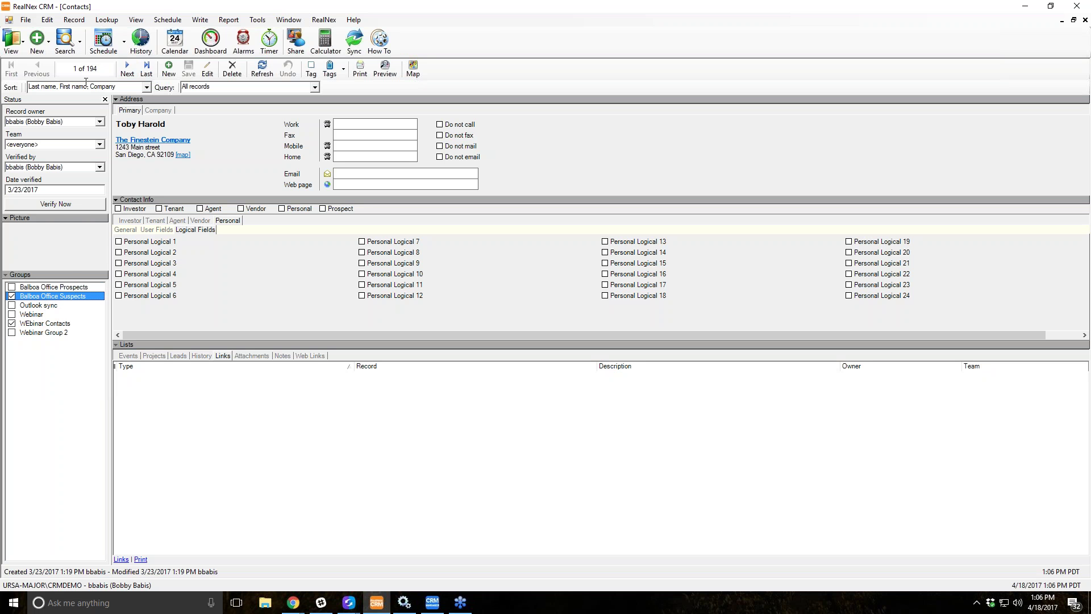
Activate the Balboa Office Suspects group and browse forward to its fourth contact
right_click(70, 299)
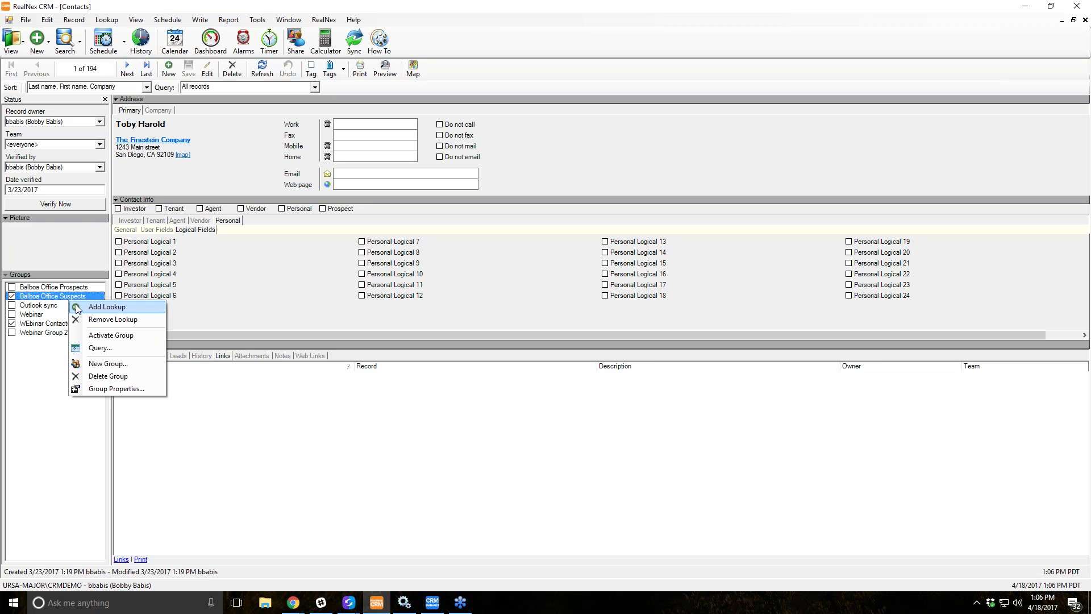
click(118, 338)
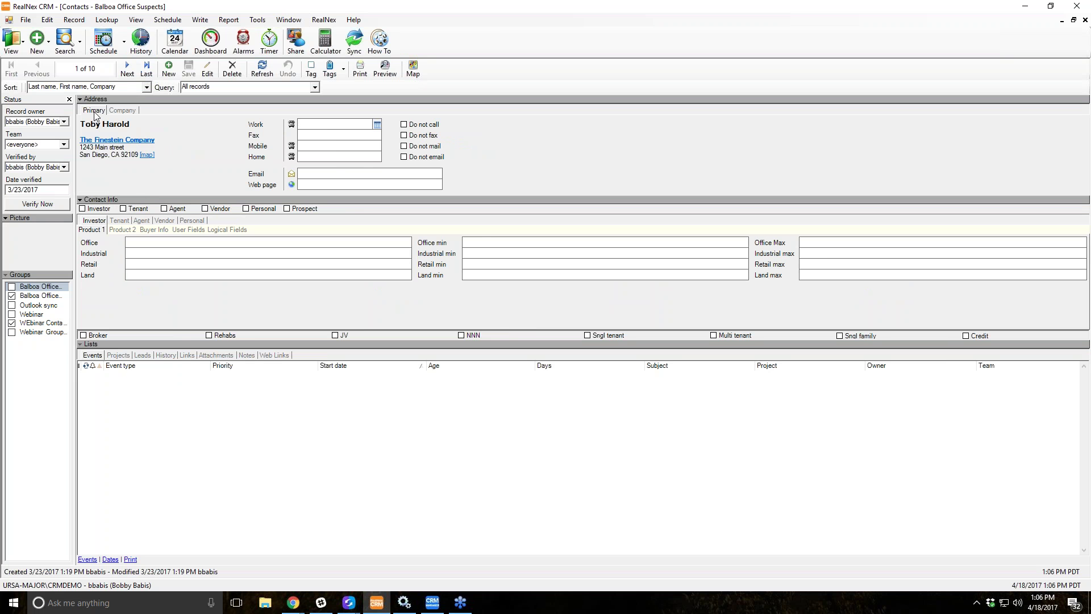
click(127, 73)
click(126, 72)
click(127, 72)
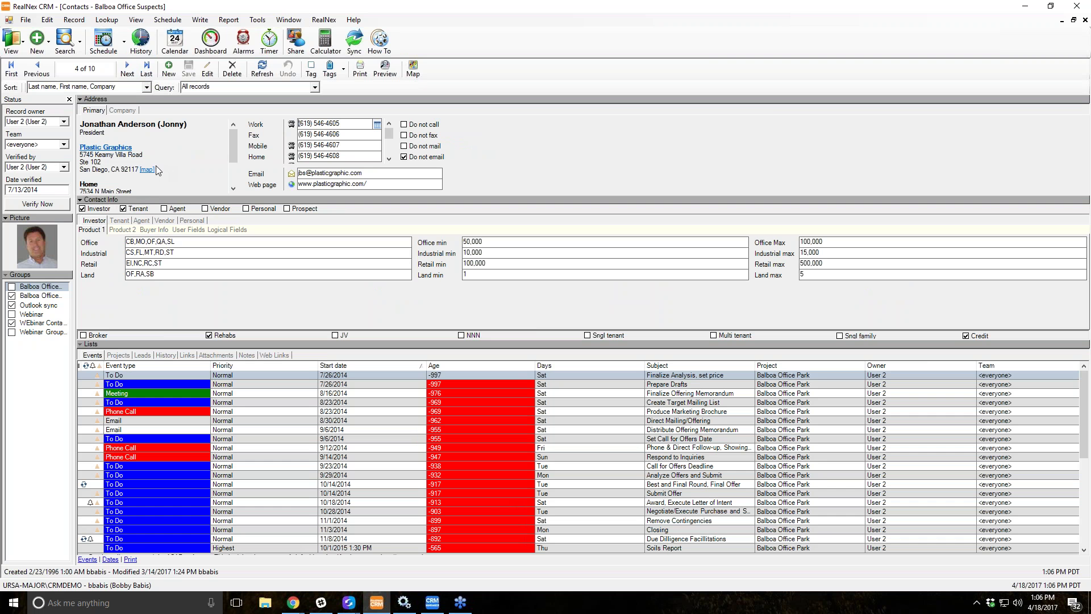
Close the Properties window and arrange the Balboa Office Suspects and all-contacts windows side by side
click(1074, 20)
drag(396, 120, 357, 214)
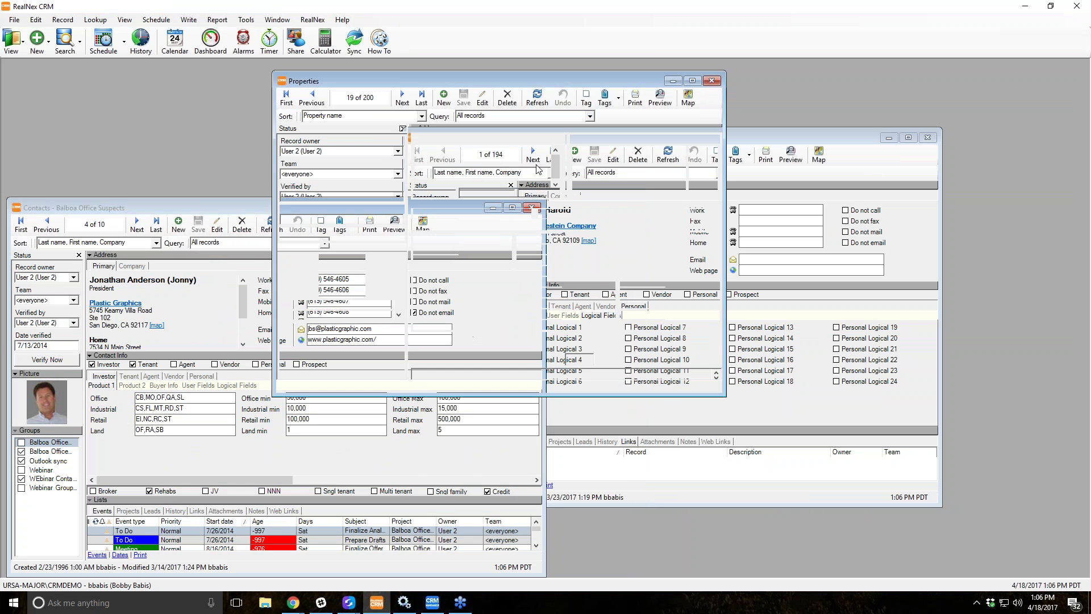
click(713, 83)
drag(772, 134, 912, 69)
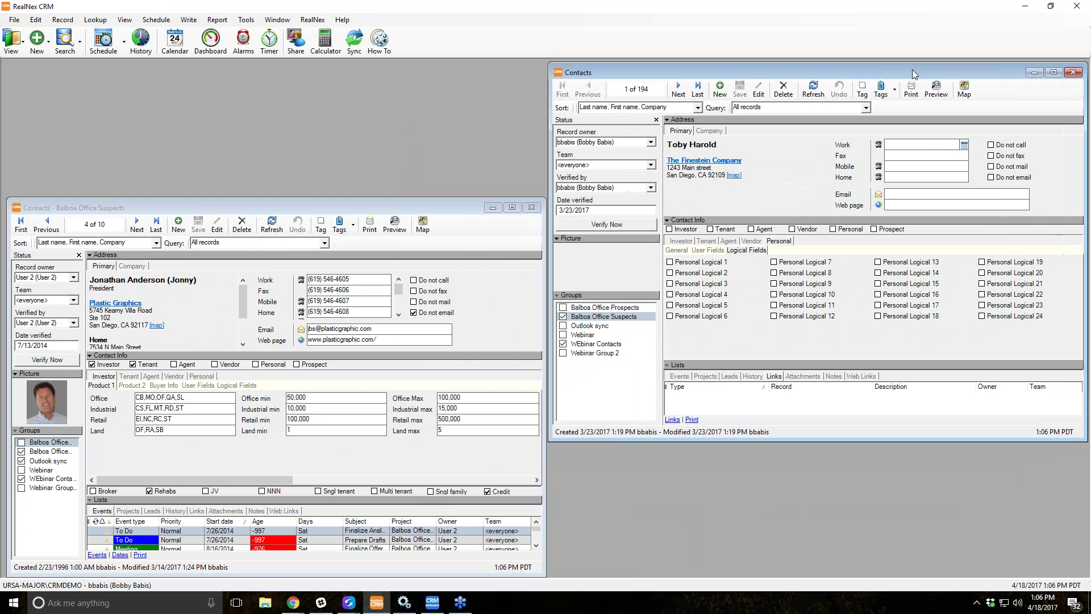
drag(397, 199, 396, 65)
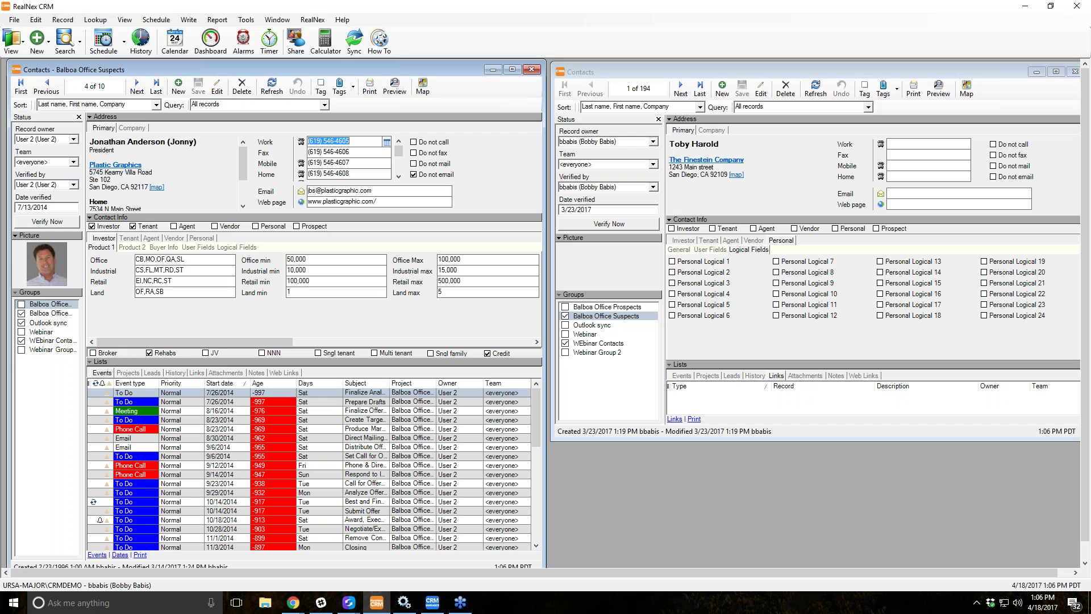
Close the Balboa Office Suspects window, maximize the all-contacts window, and query for records that are not a member of Balboa Office Suspects
click(533, 71)
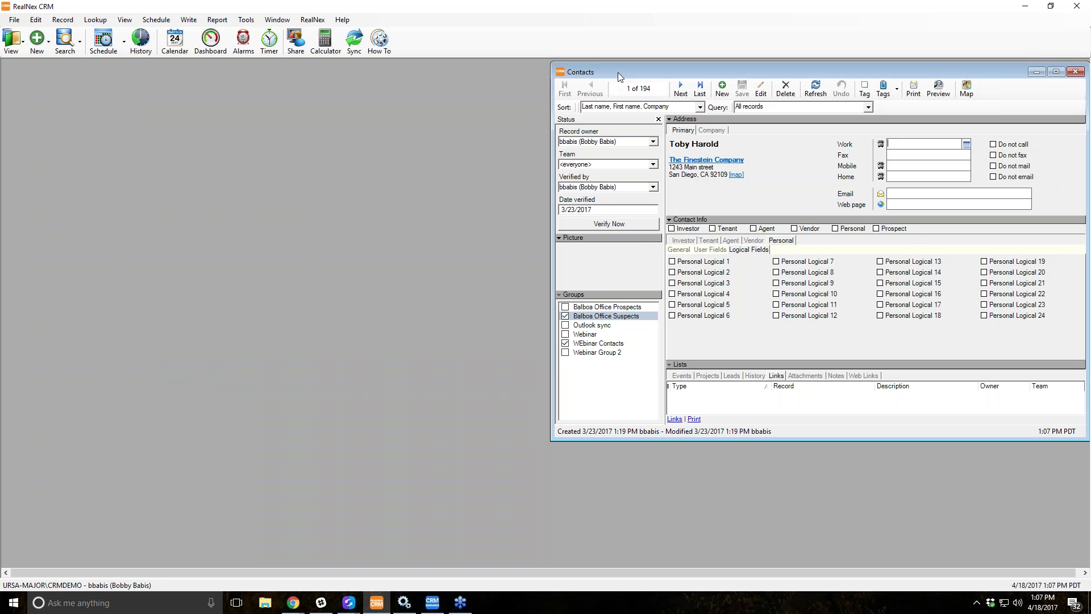
double_click(618, 72)
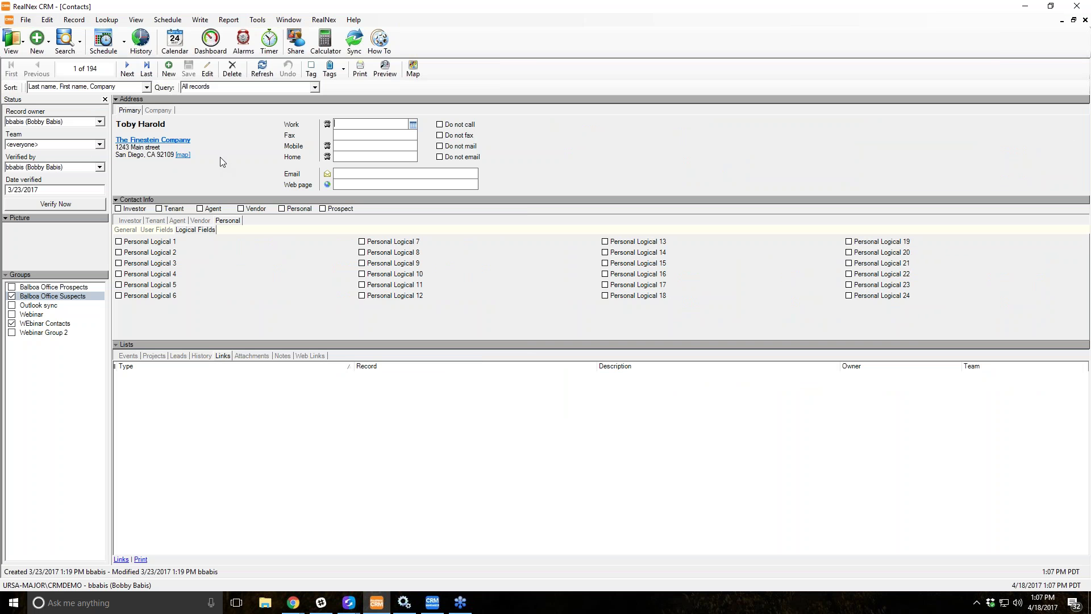
right_click(55, 301)
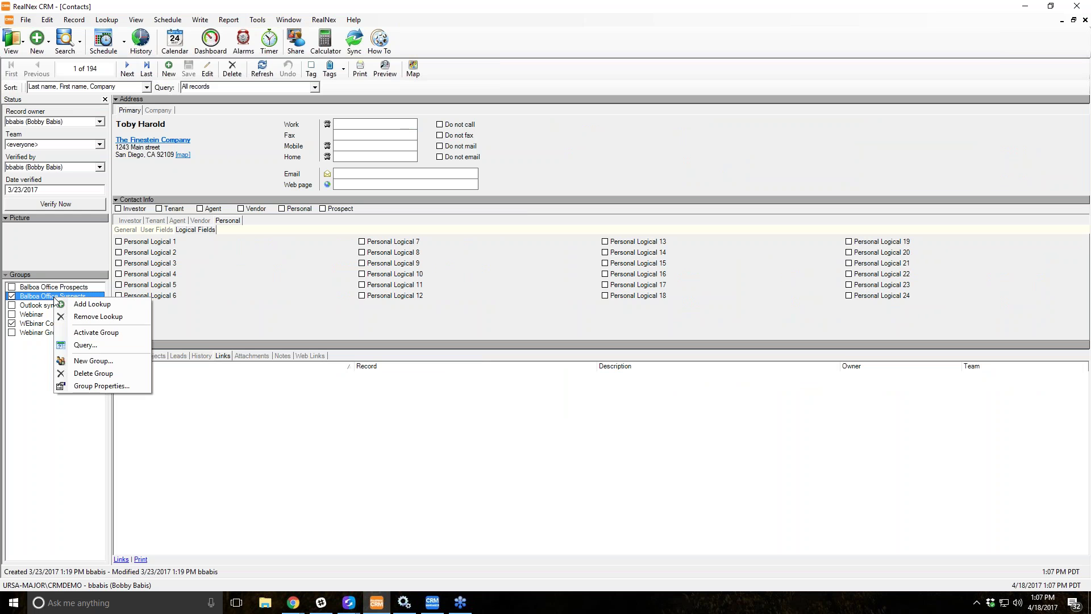
click(102, 347)
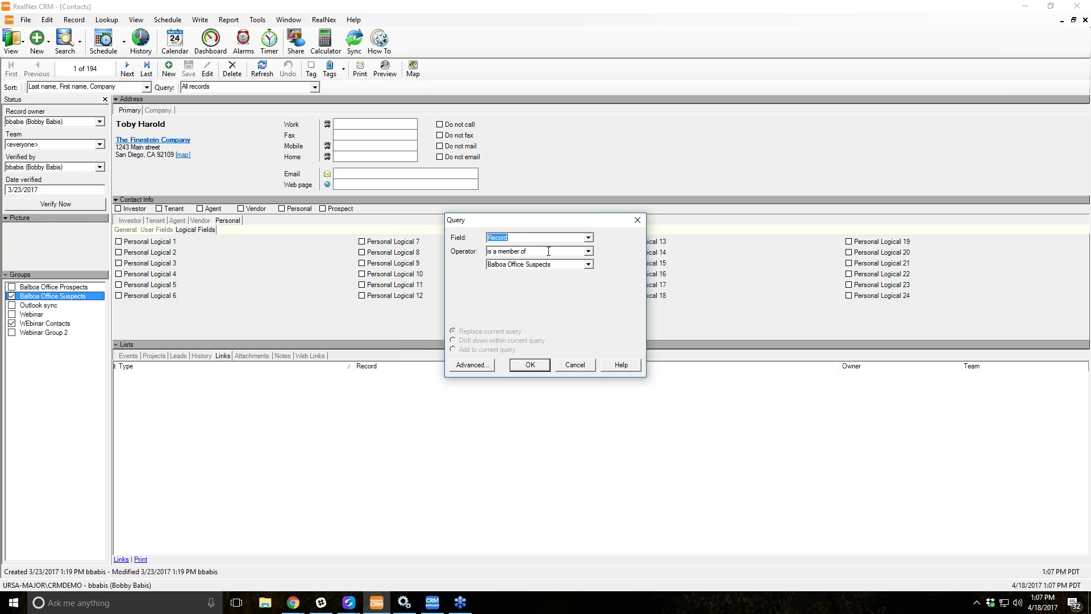
click(588, 252)
click(530, 271)
click(542, 367)
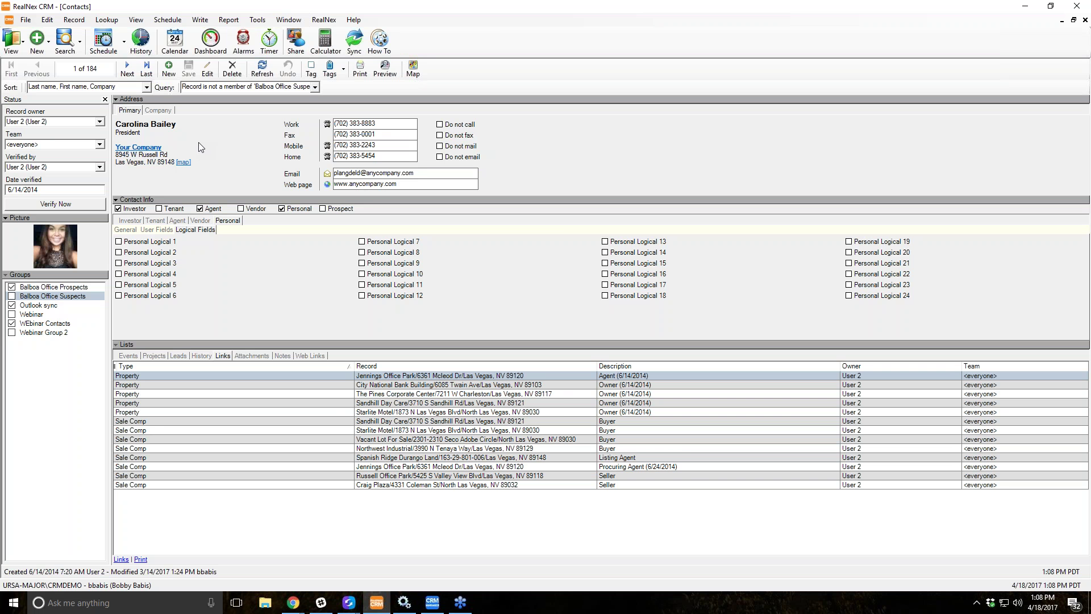
Add the first, second and fourth contacts of the query results to the Balboa Office Suspects group and move on to the fifth
click(13, 298)
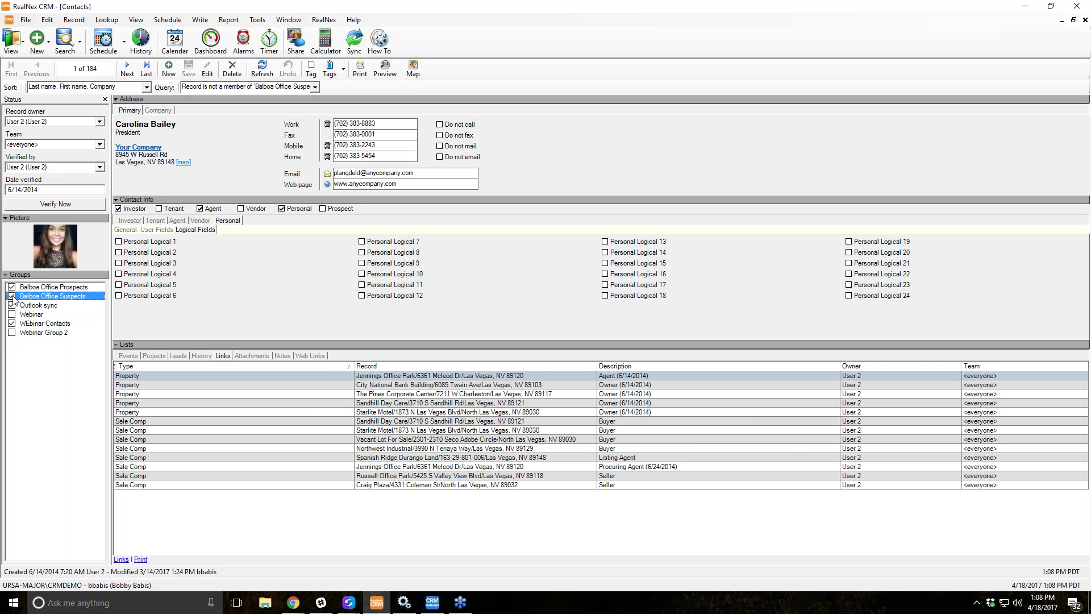
click(12, 297)
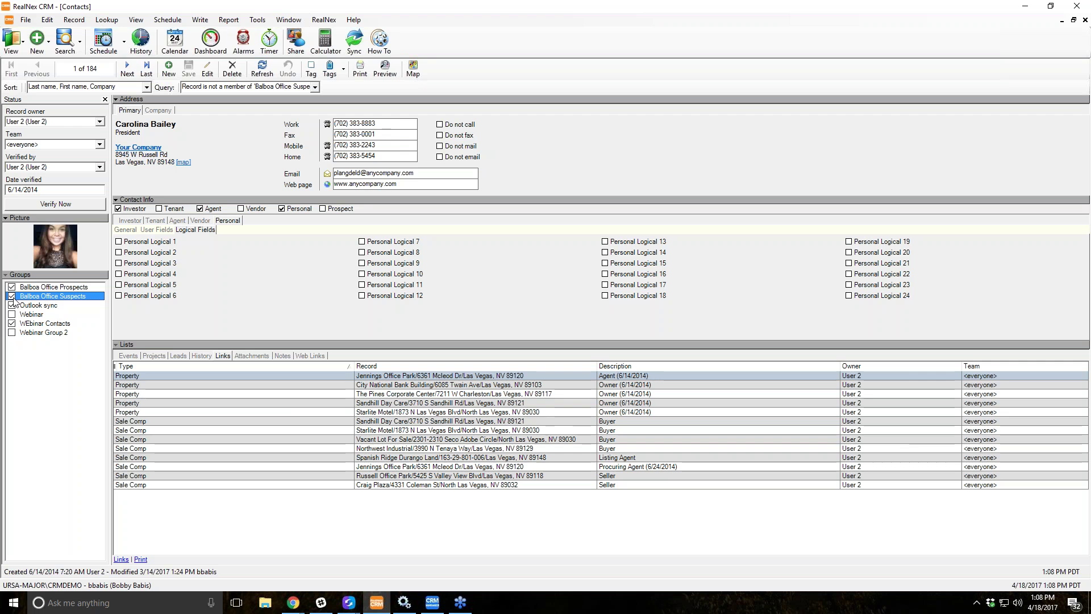
click(127, 68)
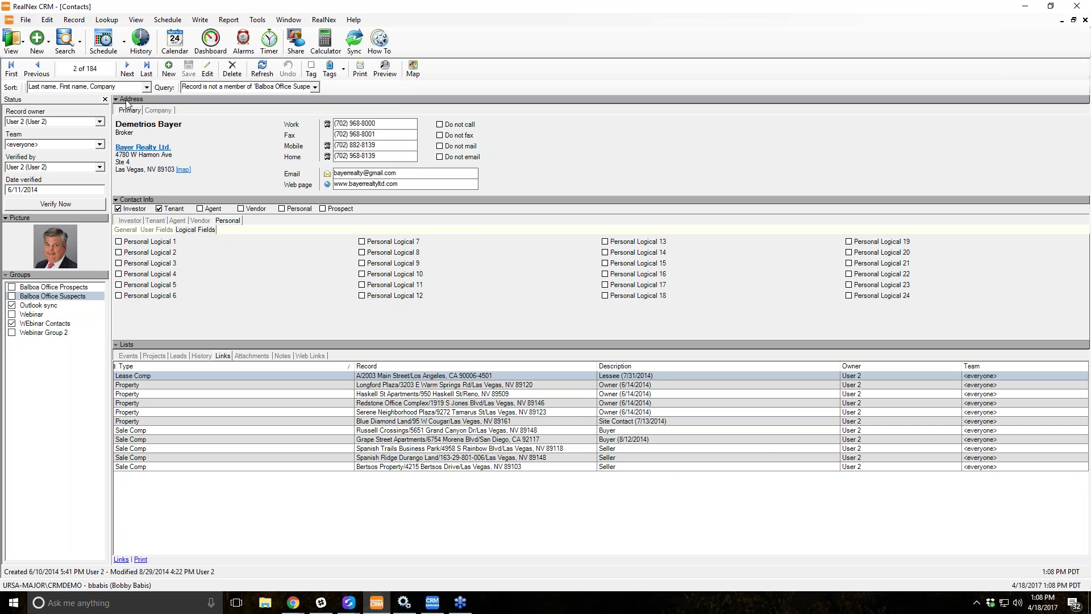
click(128, 71)
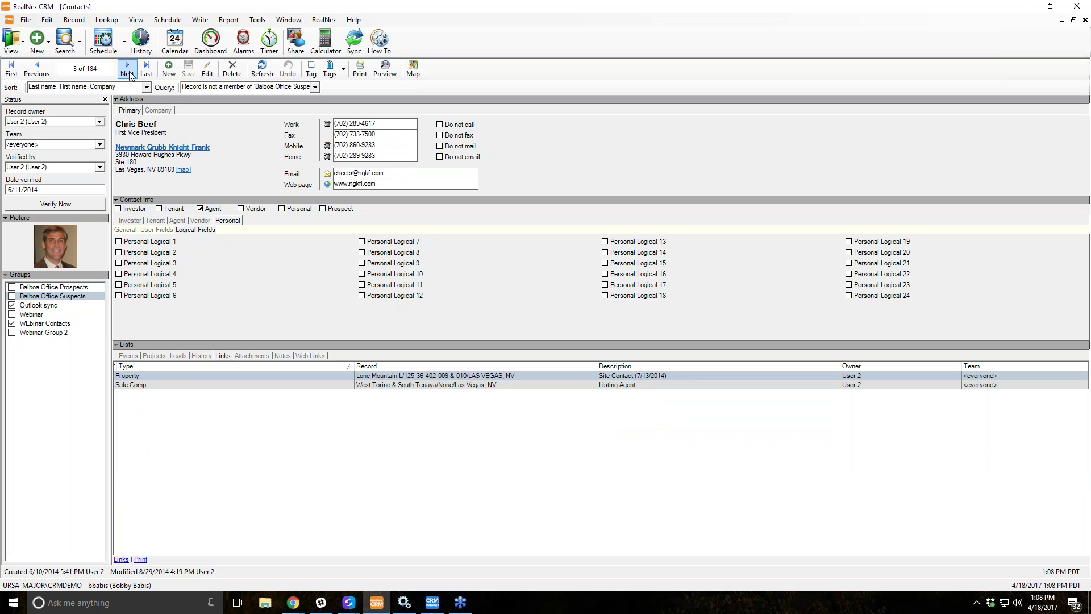
click(128, 71)
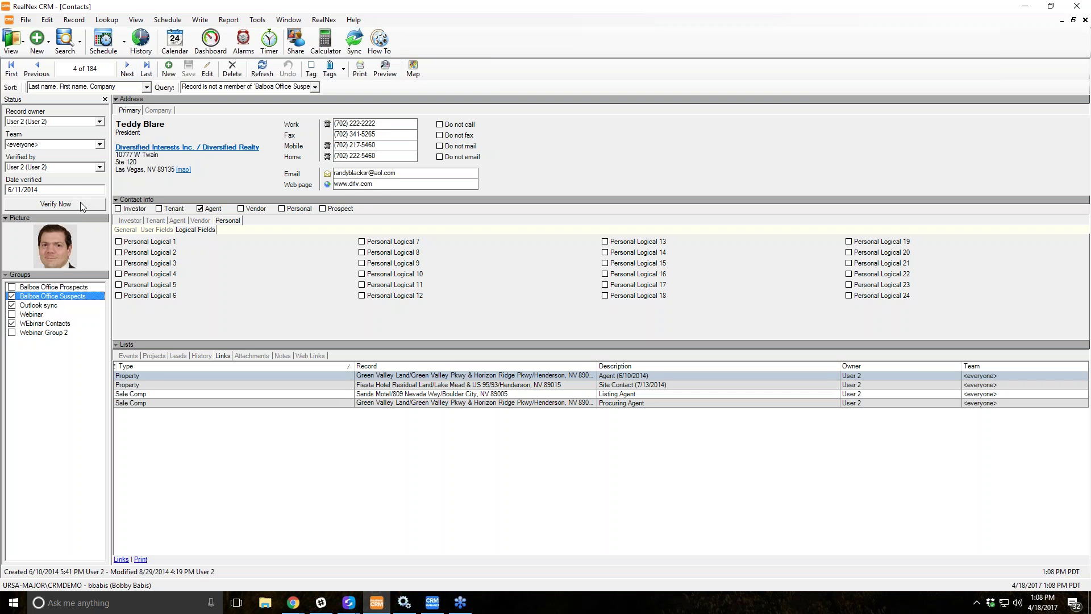
click(126, 70)
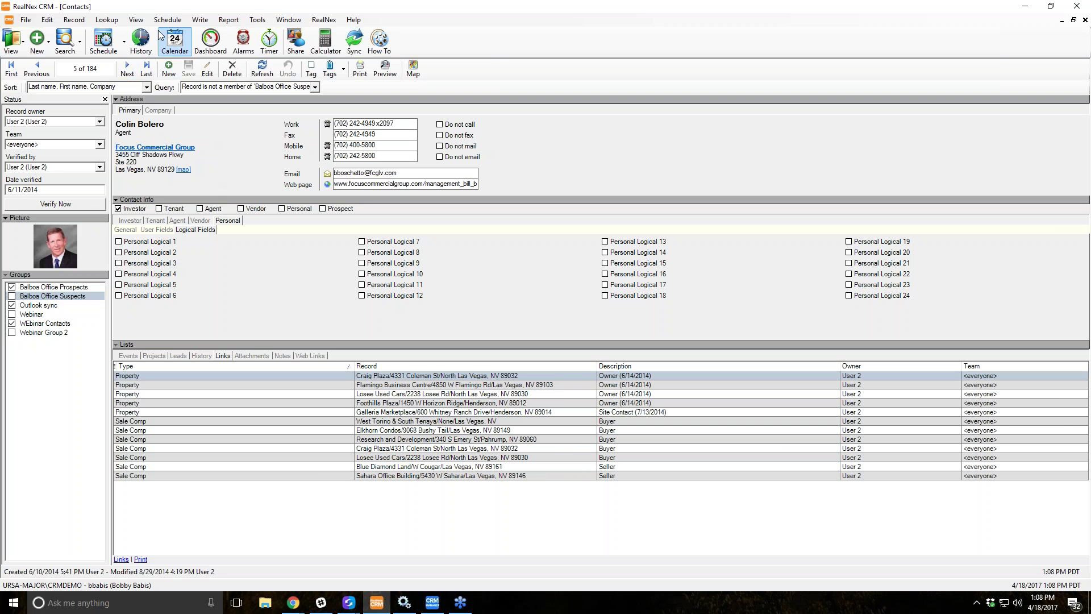
Open the queried contacts as a list and tag 17 assorted contacts near its beginning and end
click(139, 20)
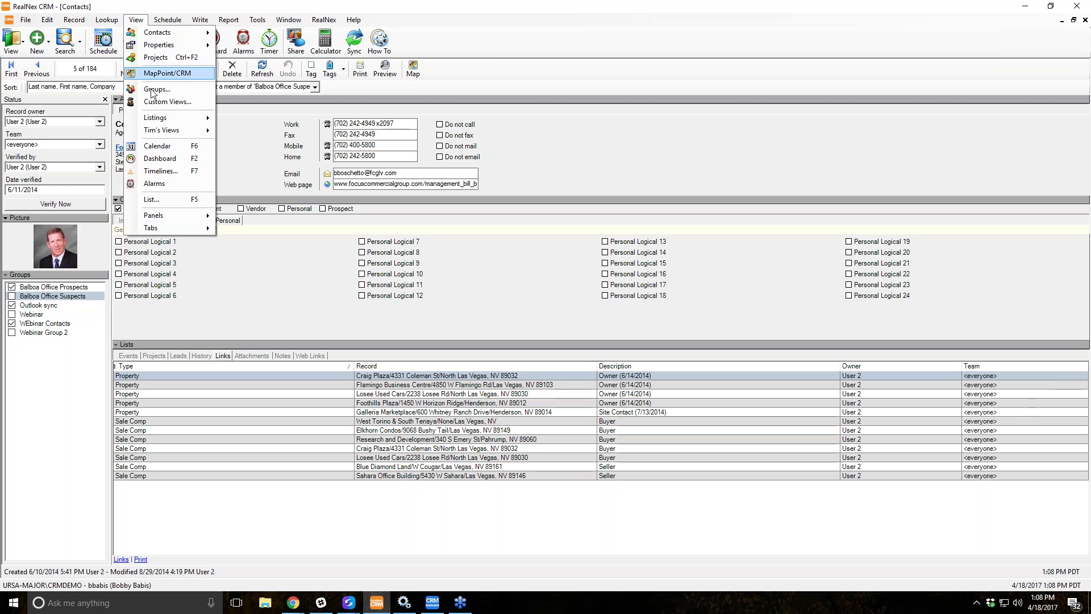
click(186, 202)
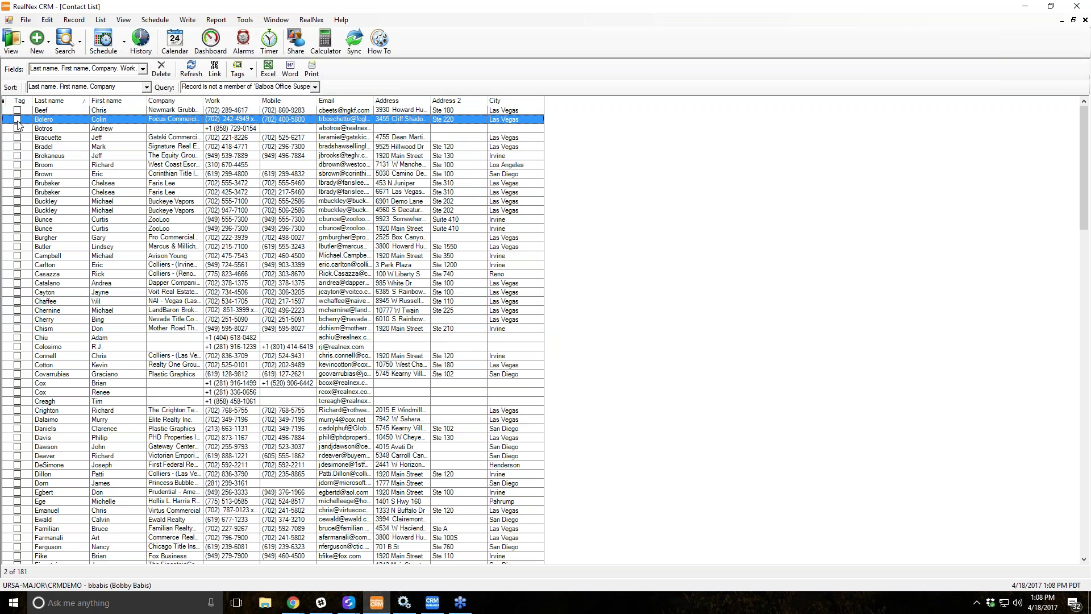
click(17, 165)
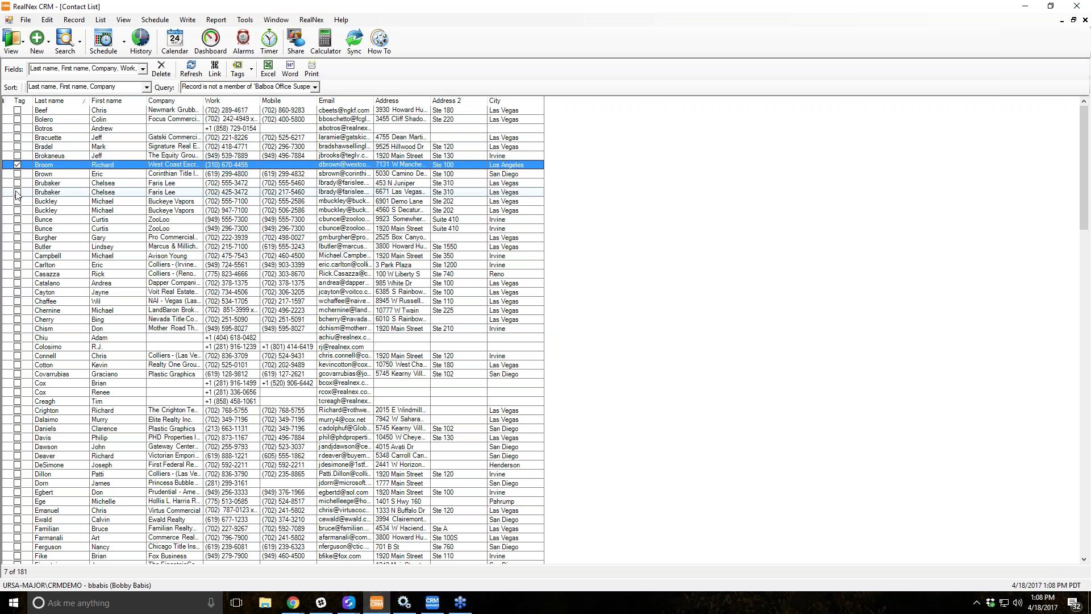
click(17, 183)
click(17, 200)
click(17, 219)
click(17, 237)
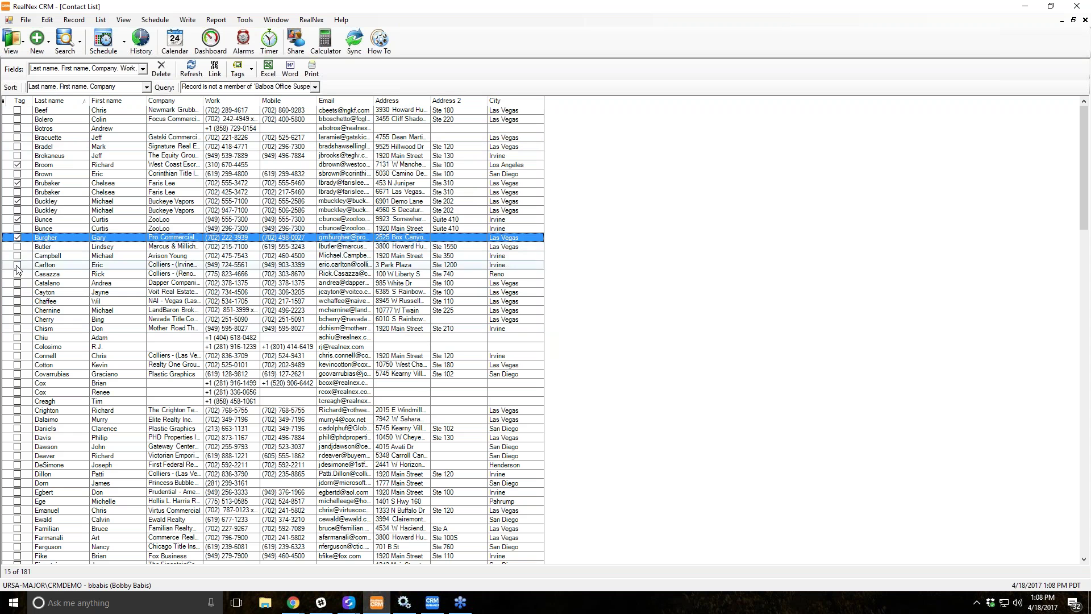
click(17, 265)
click(17, 273)
click(17, 301)
click(17, 346)
click(17, 374)
click(17, 419)
click(17, 437)
click(17, 474)
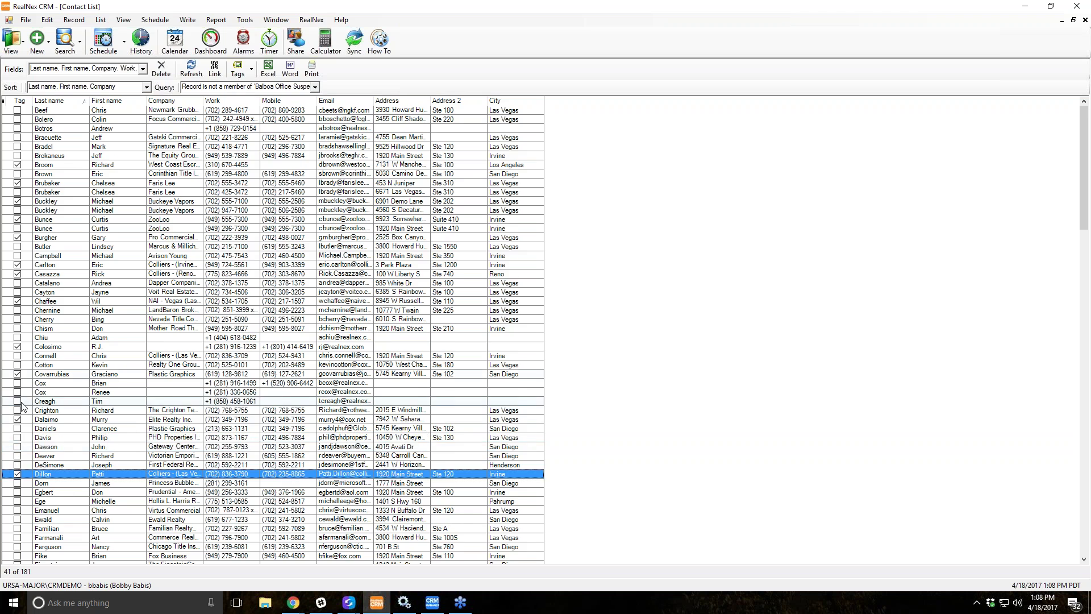
scroll(98, 405, down, 20)
scroll(97, 405, down, 20)
click(17, 137)
click(17, 119)
click(17, 109)
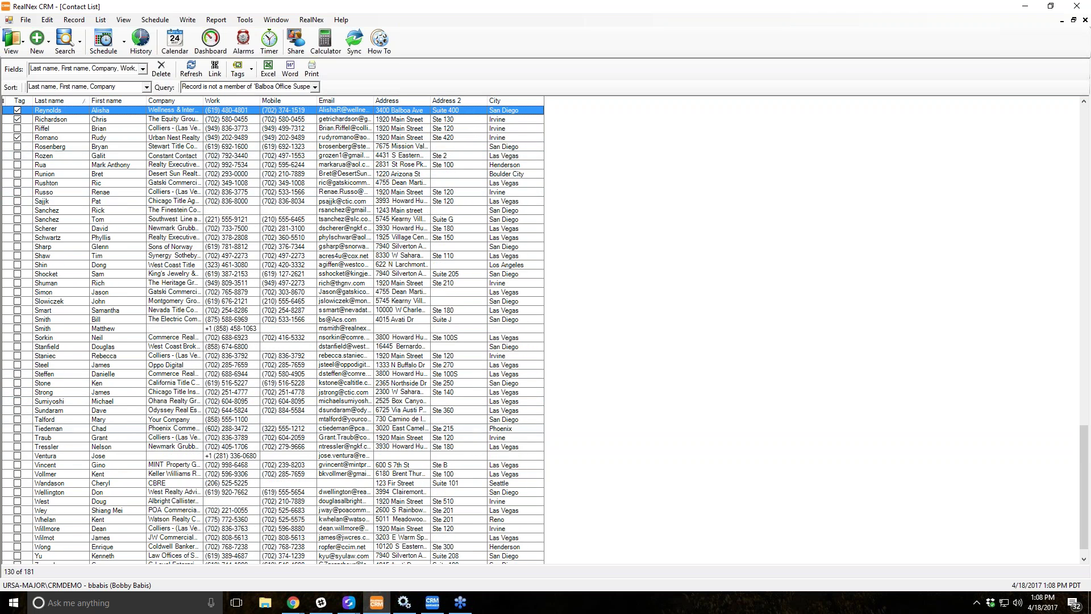
click(17, 419)
click(17, 438)
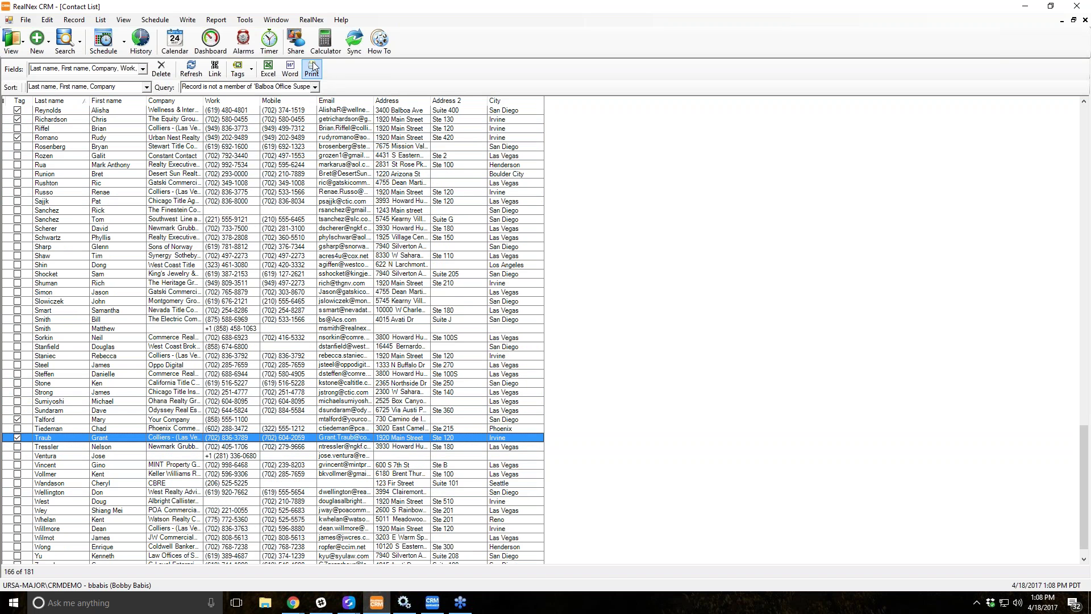
Show only the tagged contacts in the list and release the active query
click(252, 69)
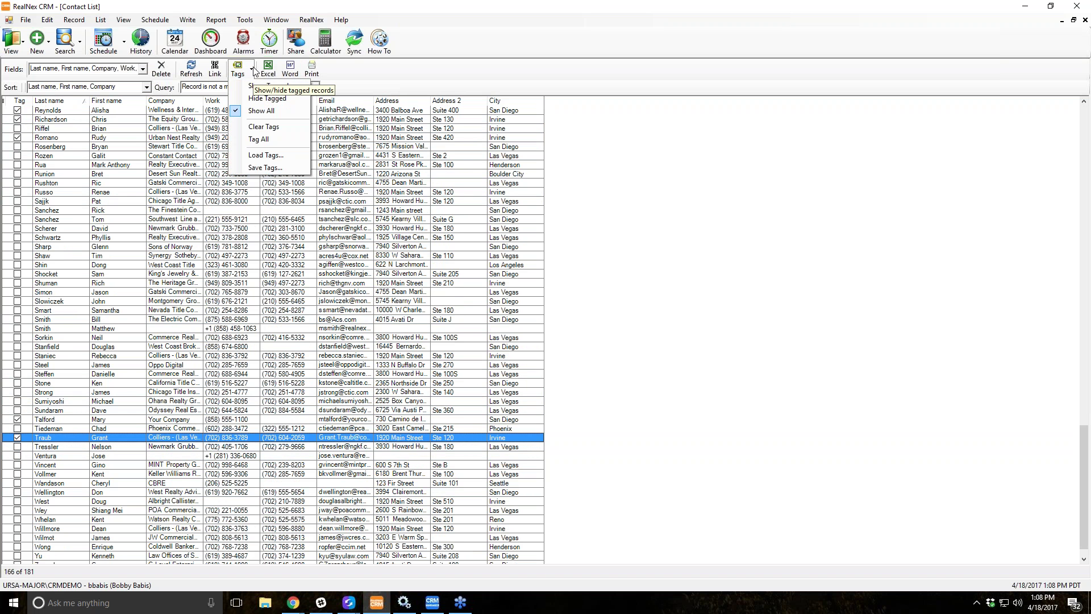
click(128, 186)
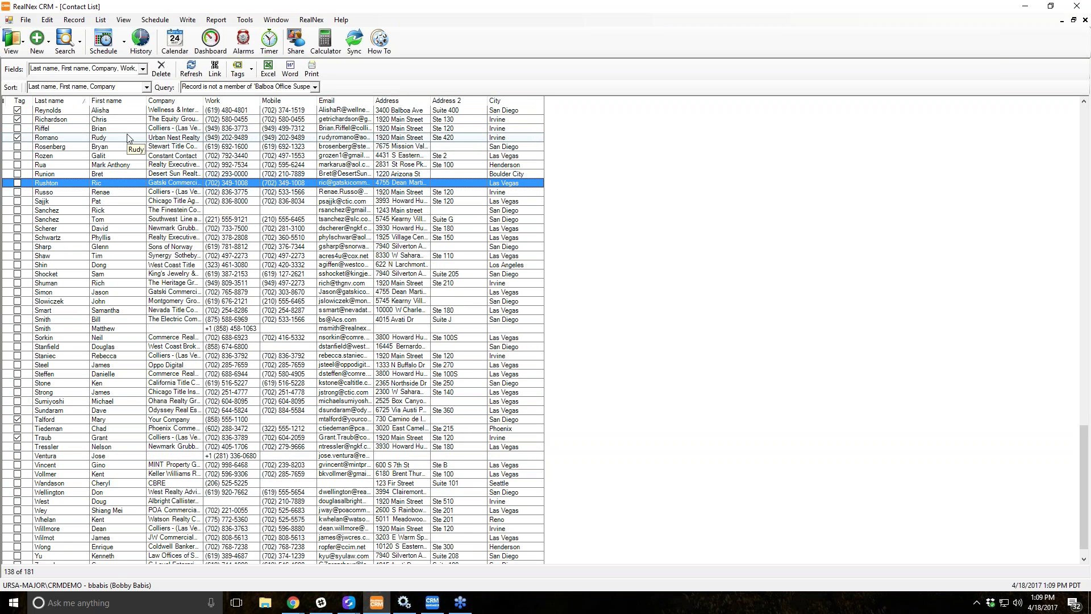
click(238, 74)
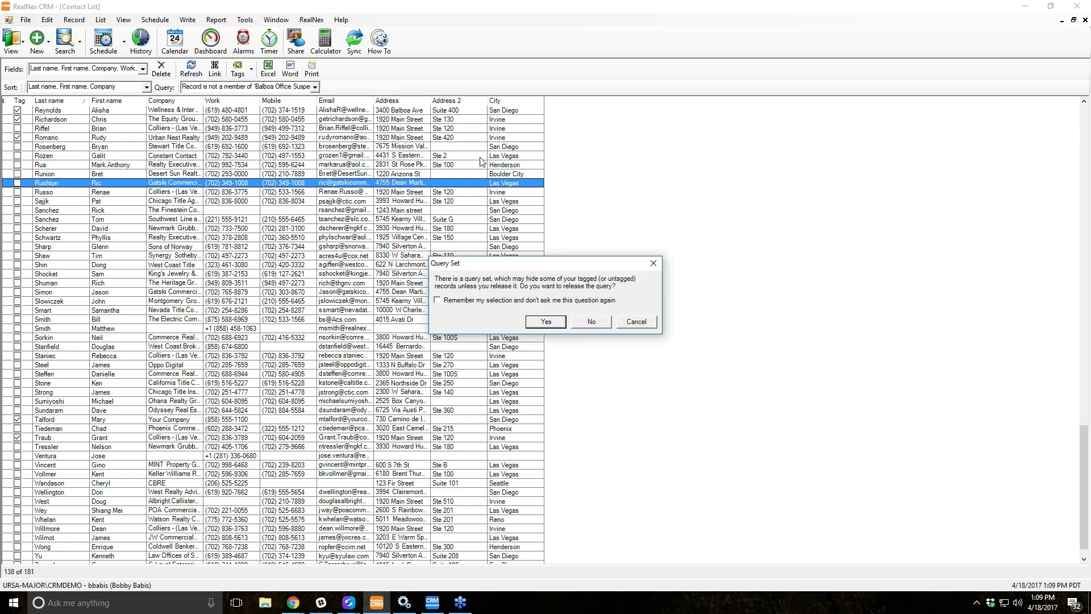
click(563, 323)
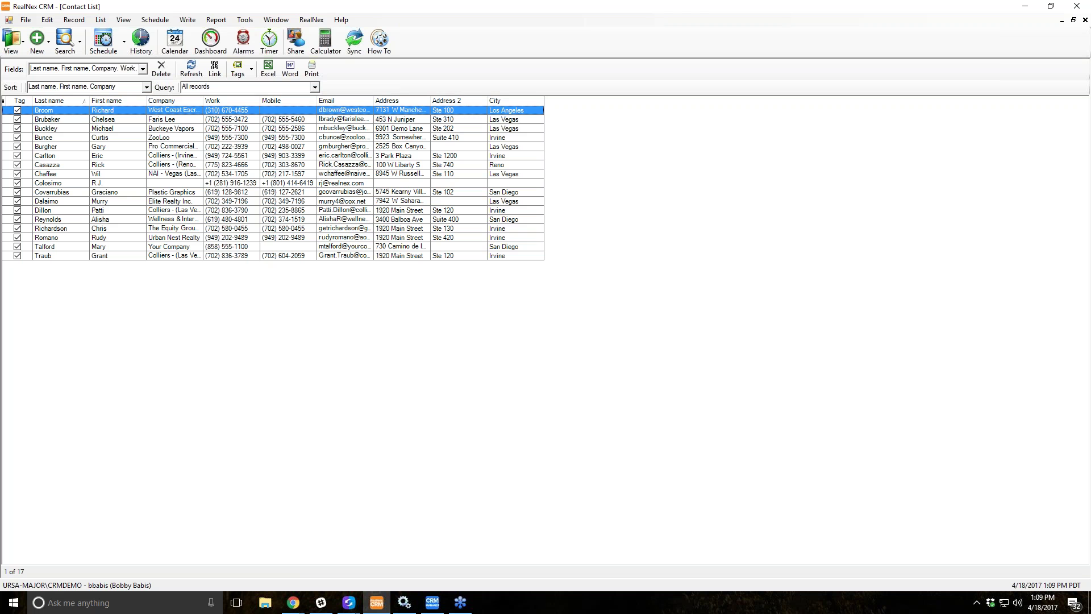
Save the tags as a new group named List View Group, checking the options to add to or replace an existing group along the way
text(List View Group)
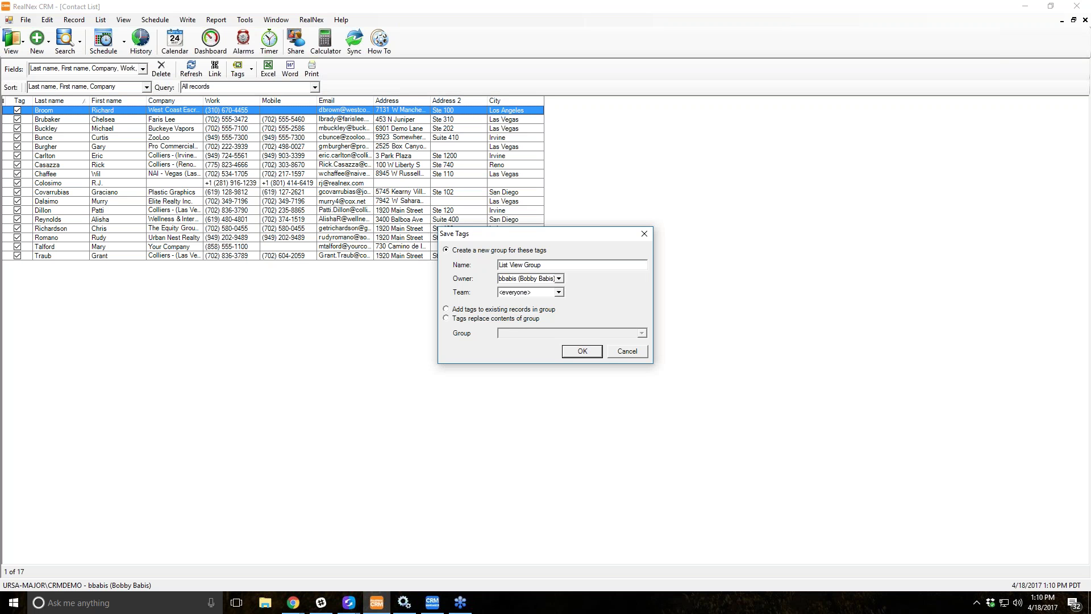
click(479, 310)
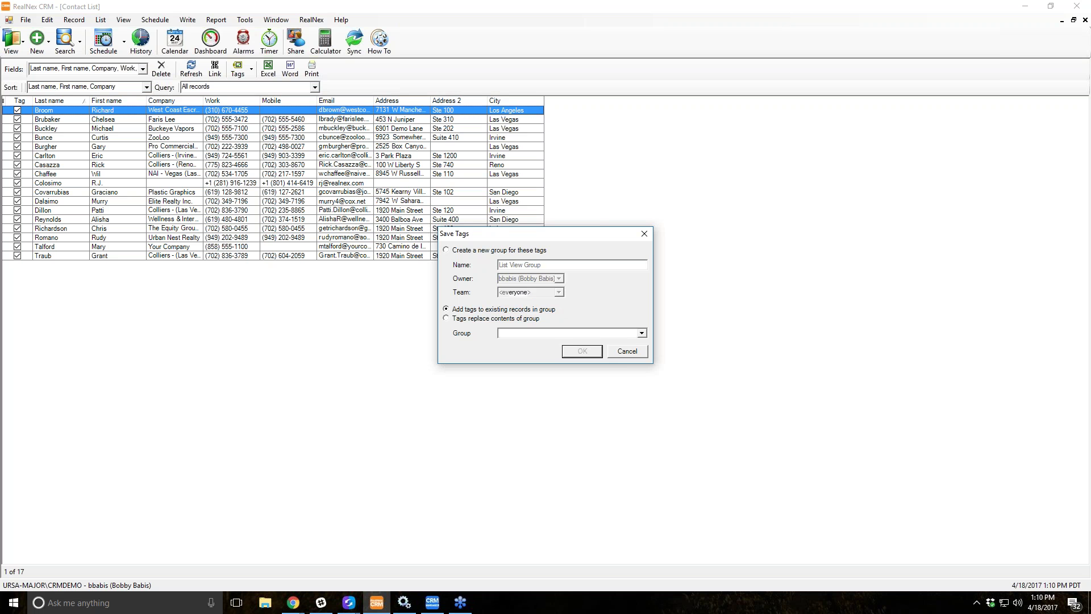
click(642, 334)
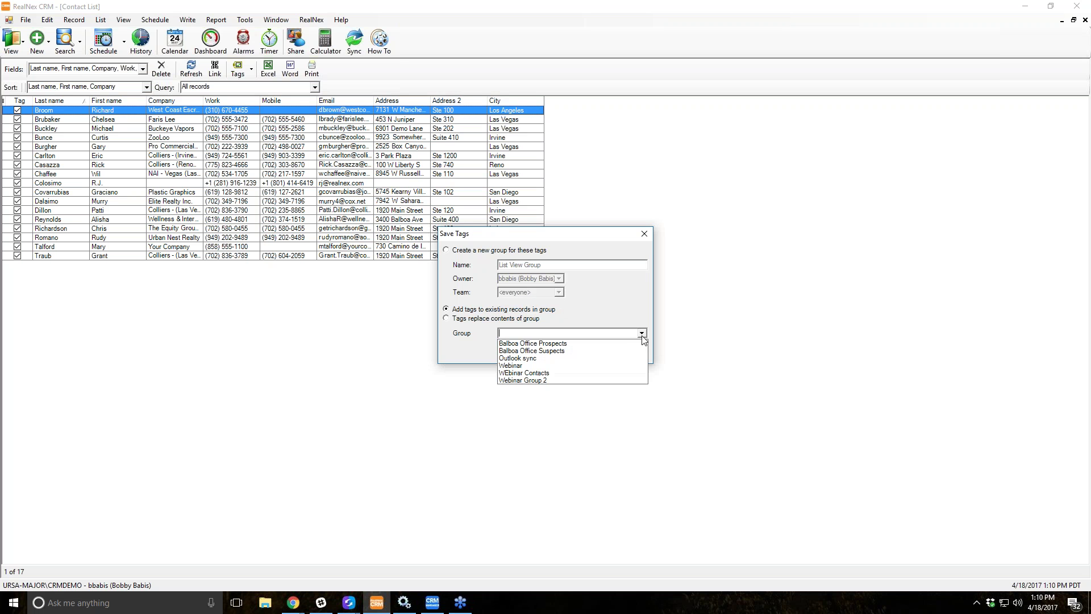
click(609, 352)
click(486, 319)
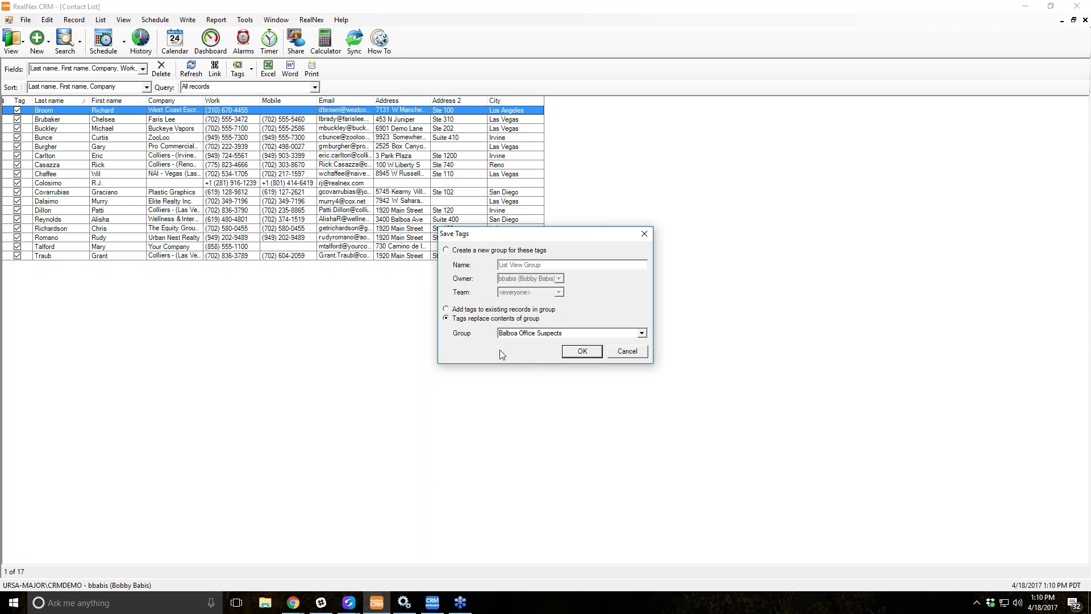
click(483, 310)
click(487, 251)
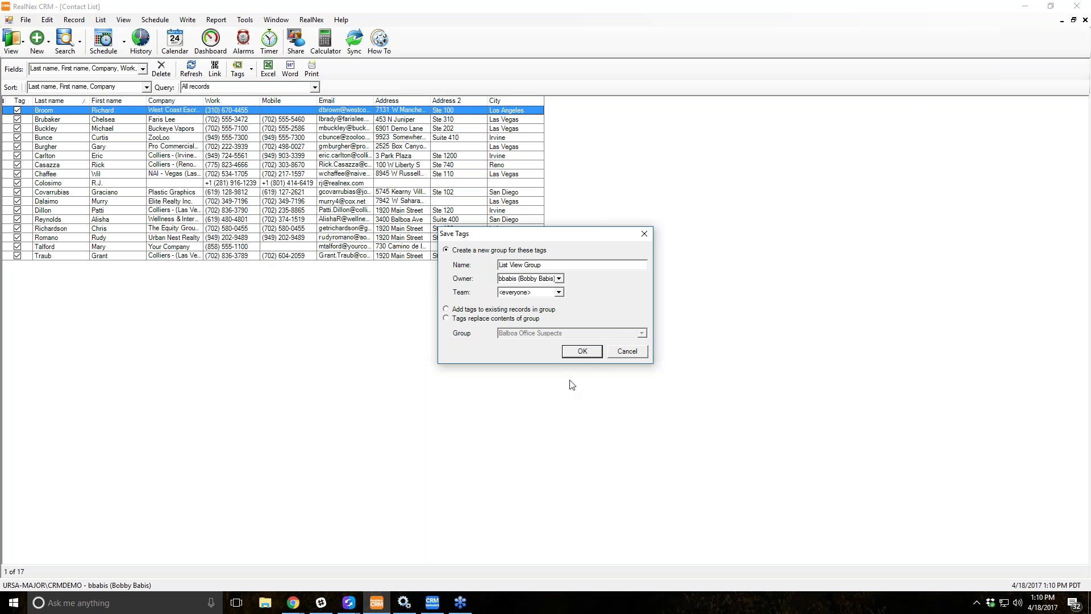
click(581, 351)
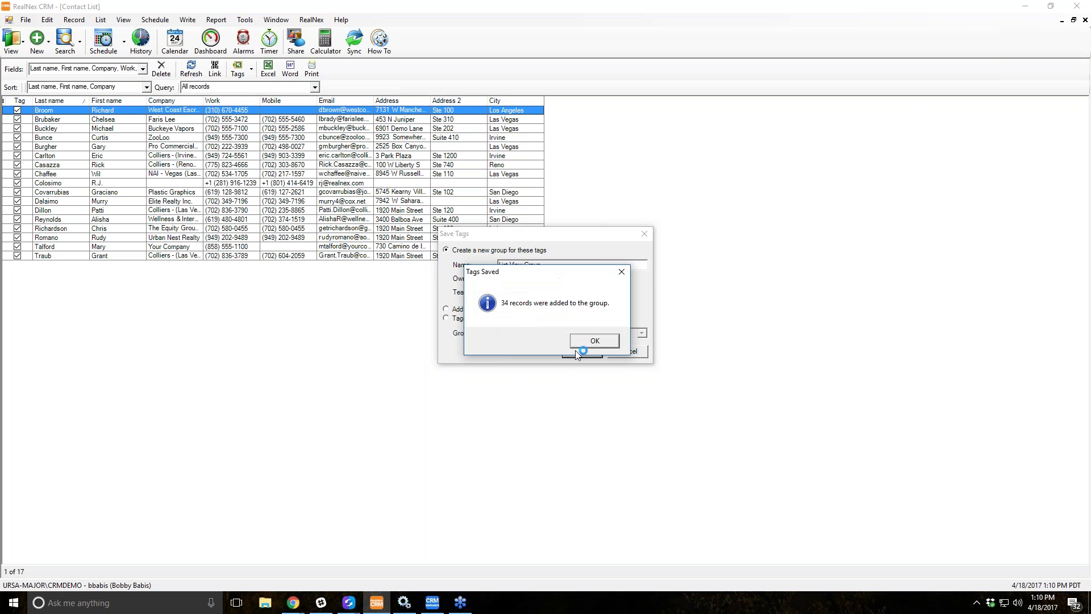
click(595, 342)
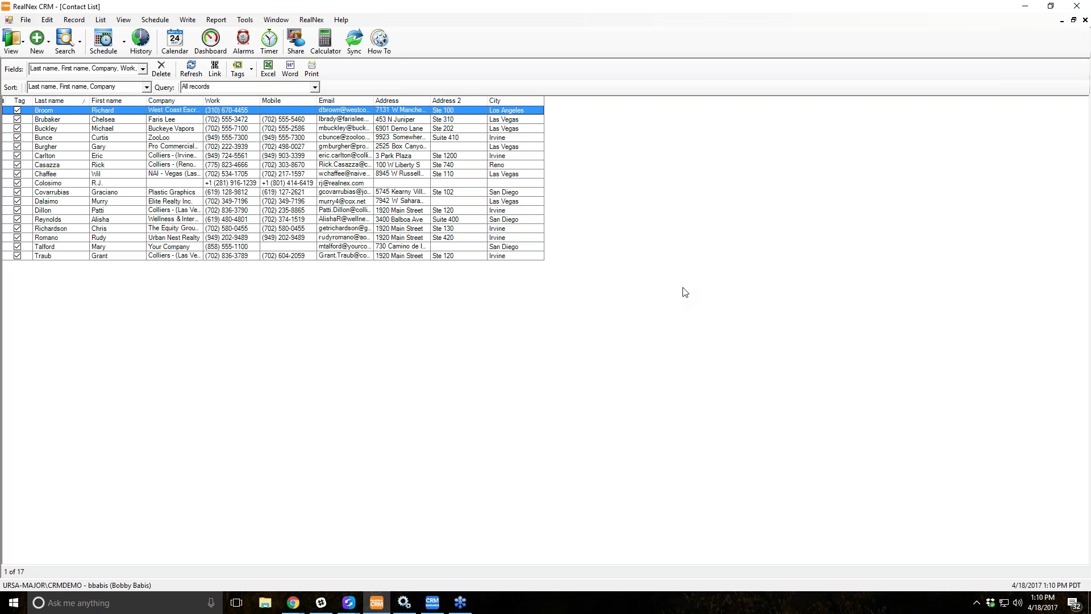
Close the contact list and the Contacts window, and open the Properties view in a maximized window
click(1085, 20)
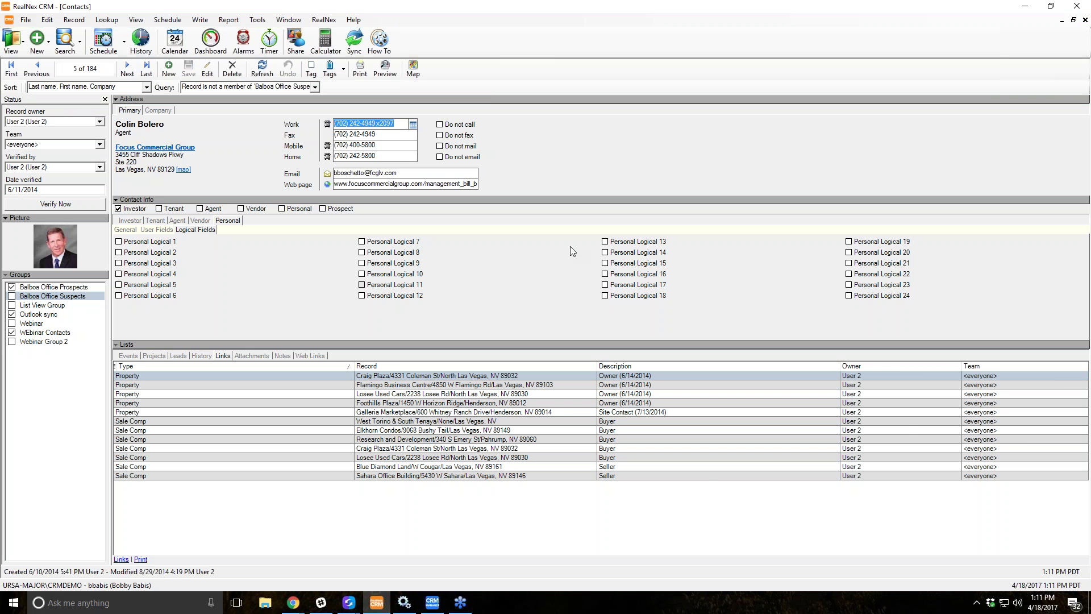
click(1085, 20)
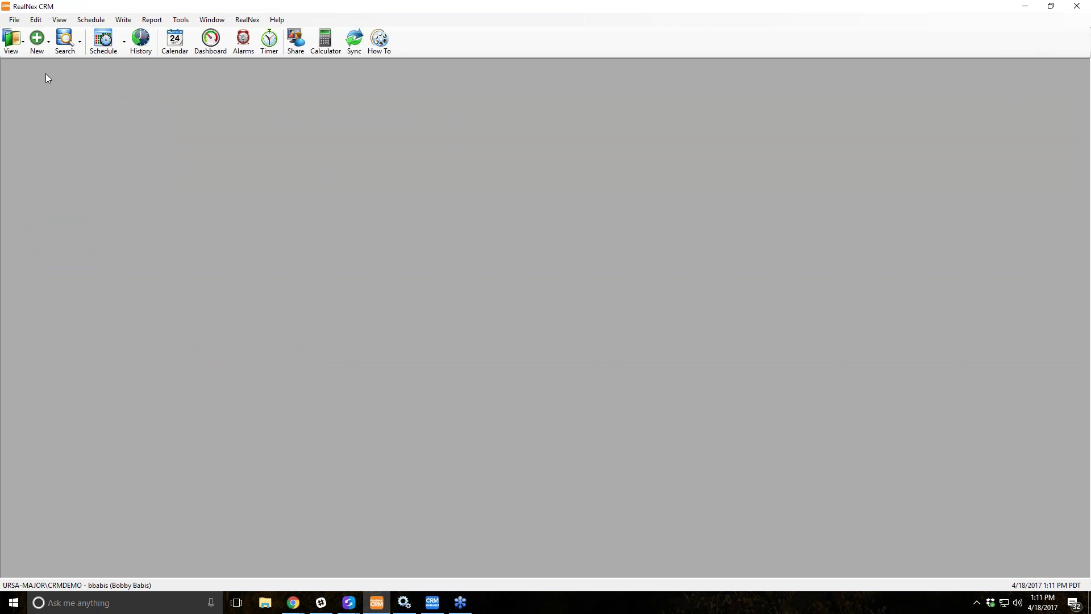
click(10, 40)
click(56, 181)
click(22, 39)
click(40, 188)
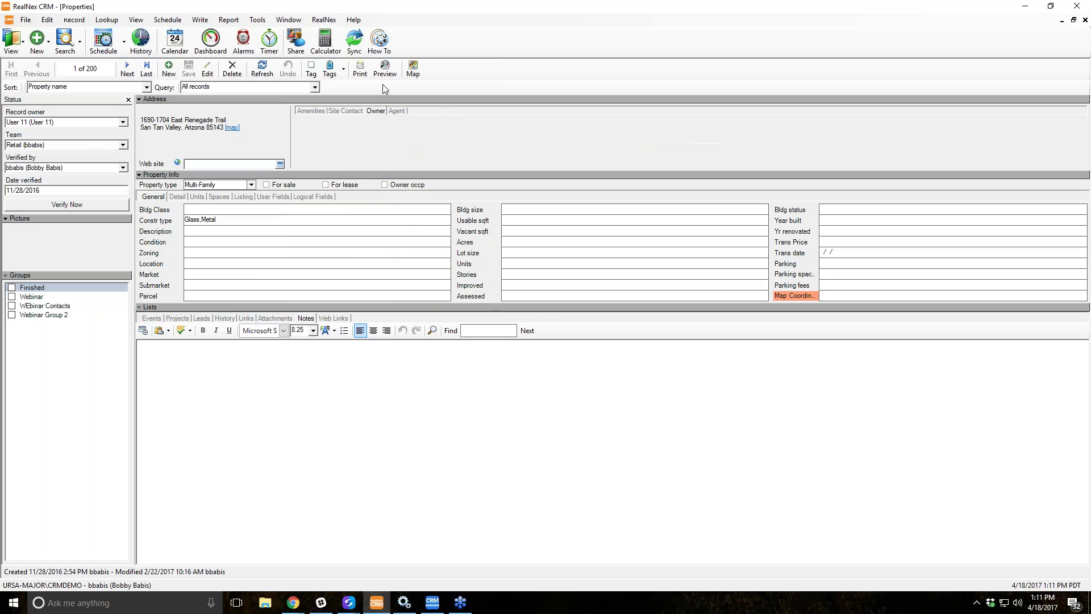
double_click(383, 82)
right_click(529, 209)
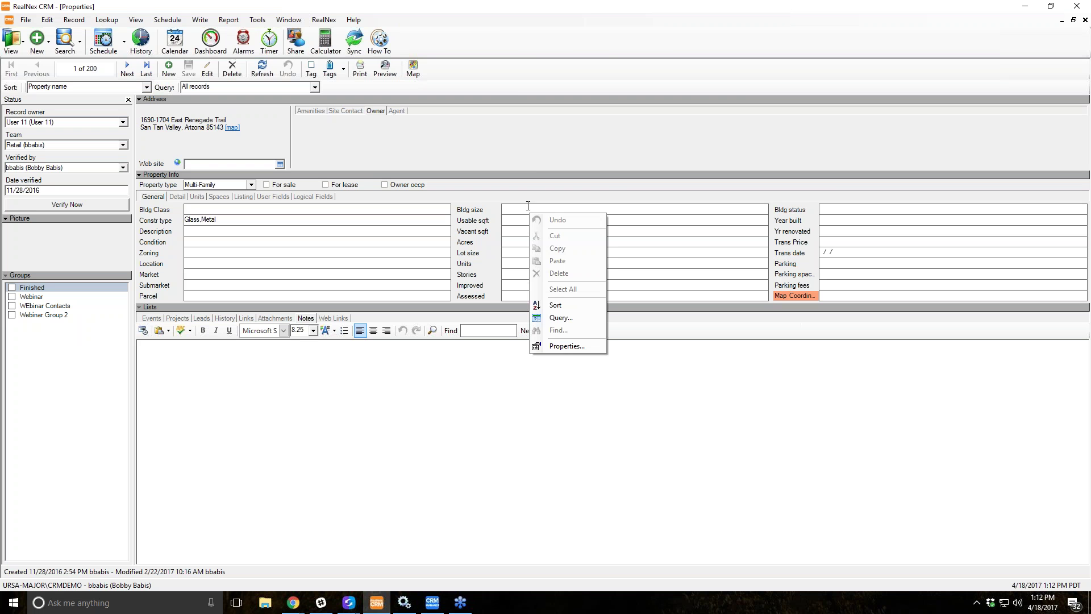
click(401, 234)
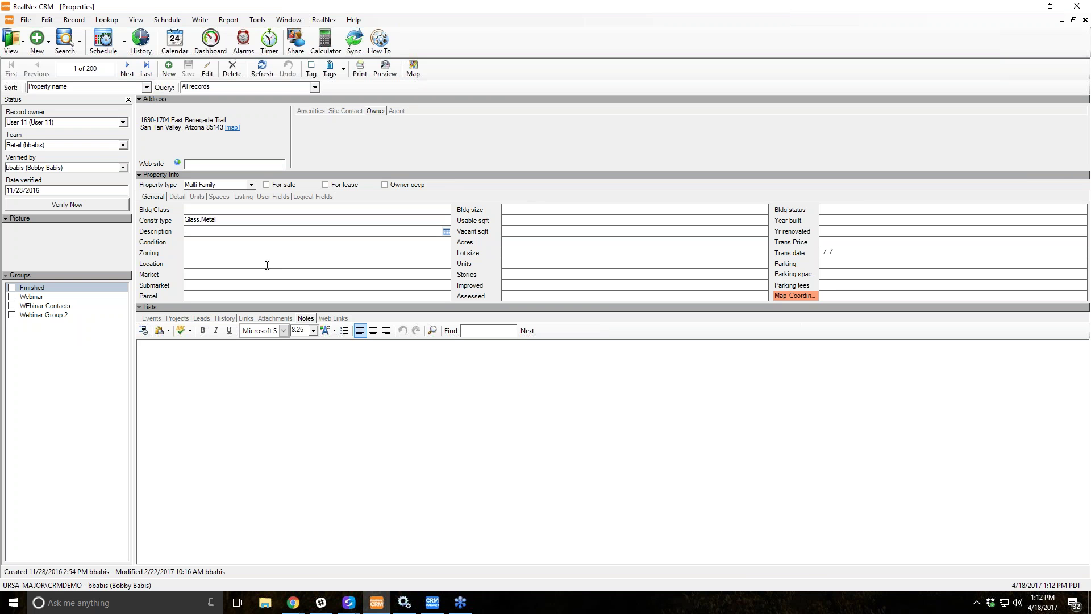
right_click(524, 214)
click(519, 212)
drag(103, 71, 67, 64)
text(5)
key(Return)
Start a property query on the Bldg size field and set its operator to between
right_click(519, 208)
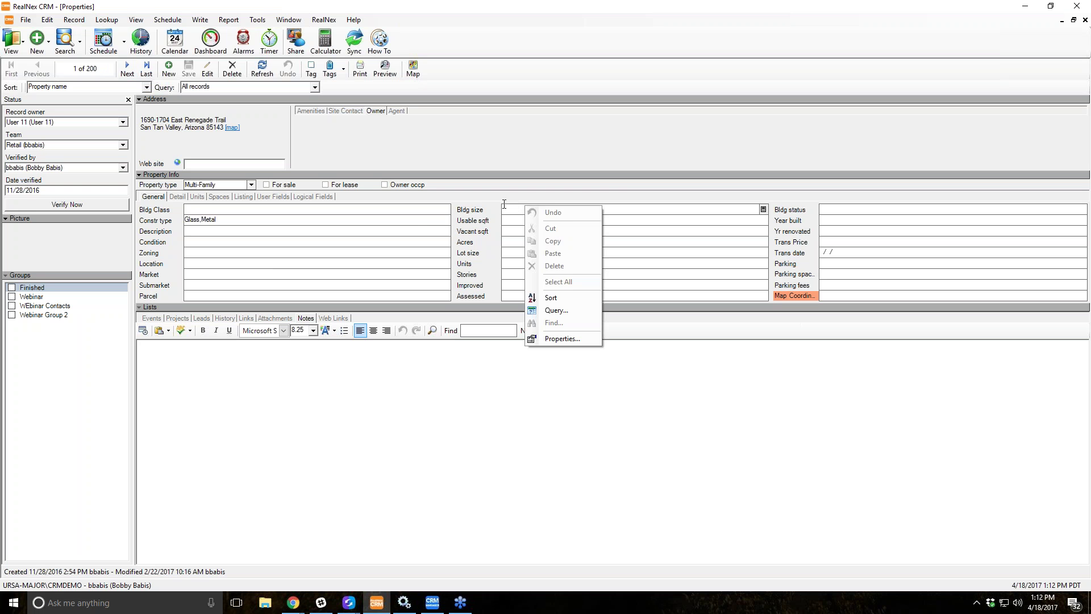
click(567, 311)
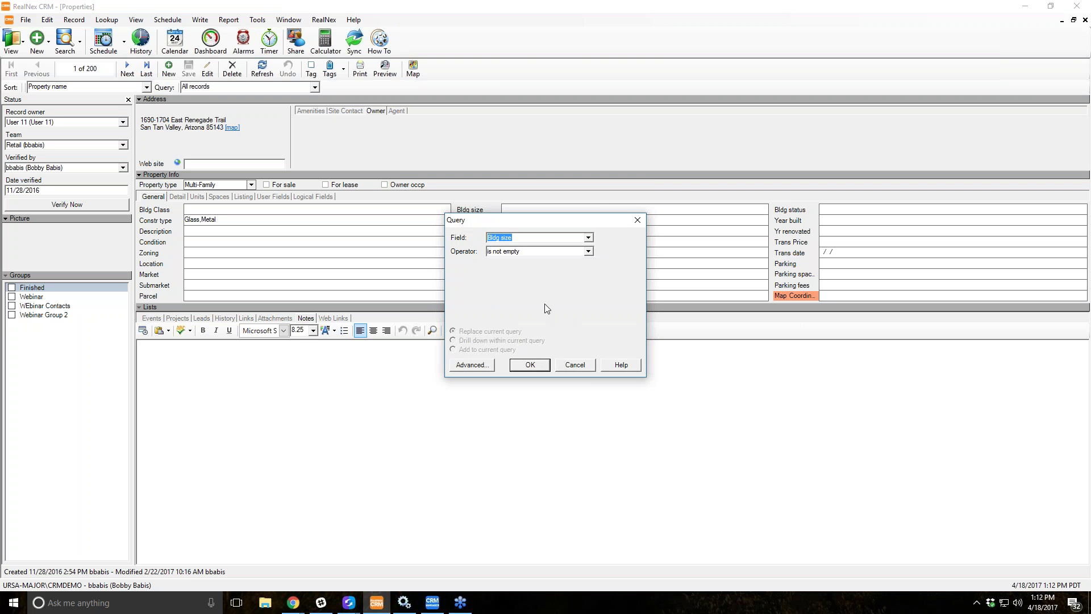
click(520, 238)
drag(500, 220, 436, 197)
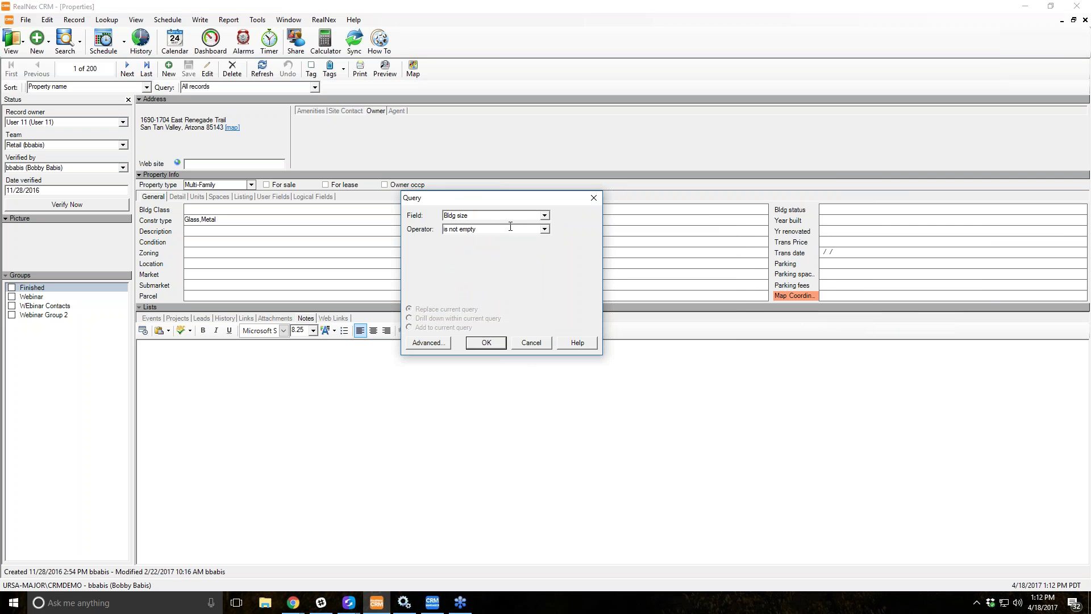
key(Tab)
click(547, 230)
click(547, 289)
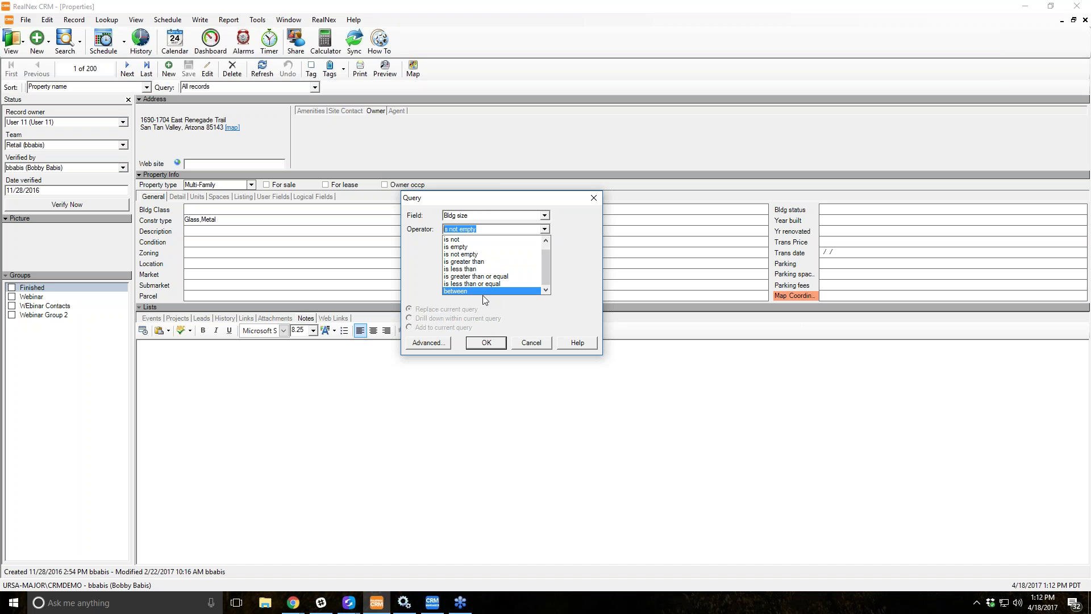
scroll(486, 291, up, 1)
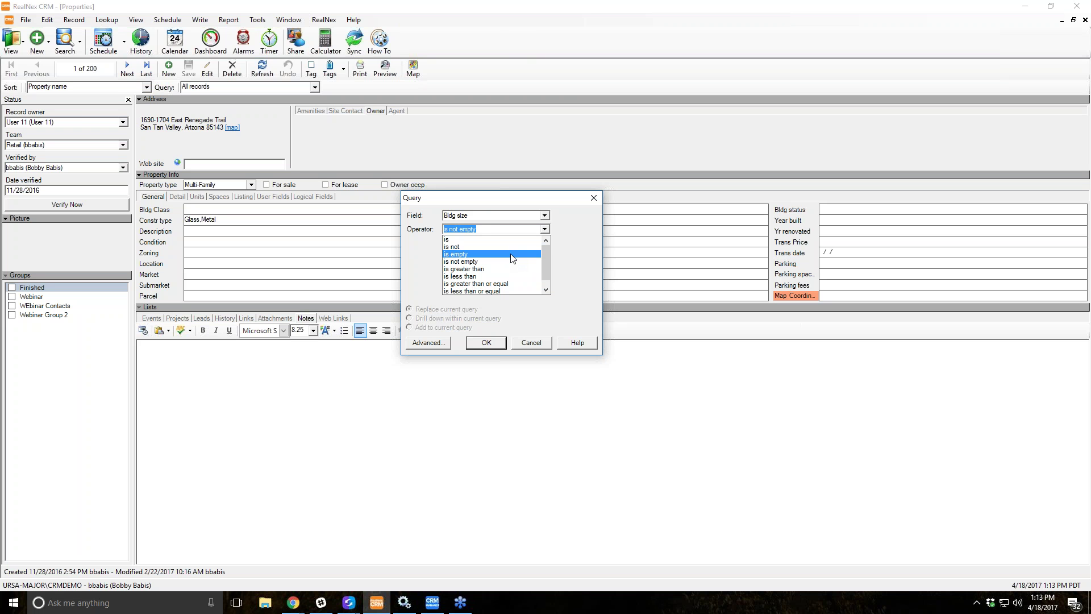
scroll(502, 269, down, 1)
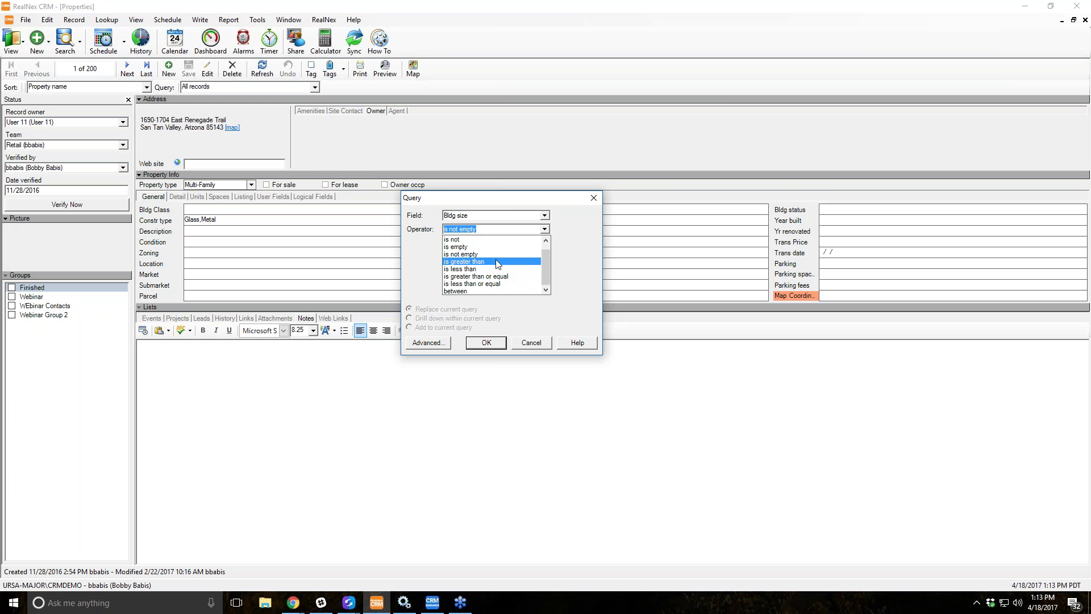
click(483, 291)
key(Tab)
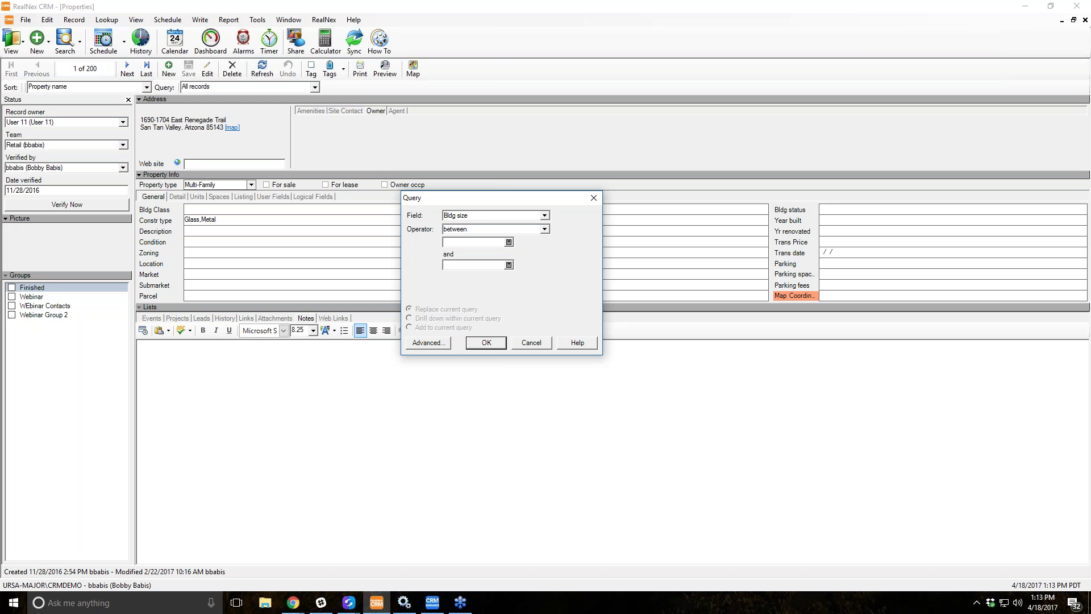
Set the building size range from 40k to 60k and run the query
text(40k)
key(Tab)
text(60m)
key(Tab)
key(shift+Tab)
text(60mk)
key(BackSpace)
text(k)
click(490, 344)
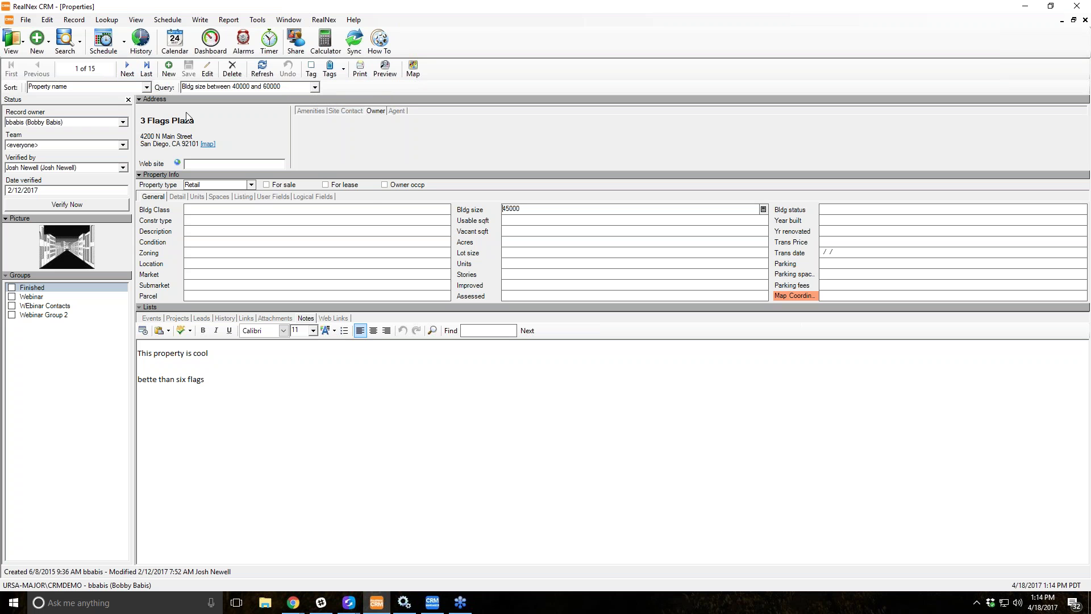
right_click(167, 146)
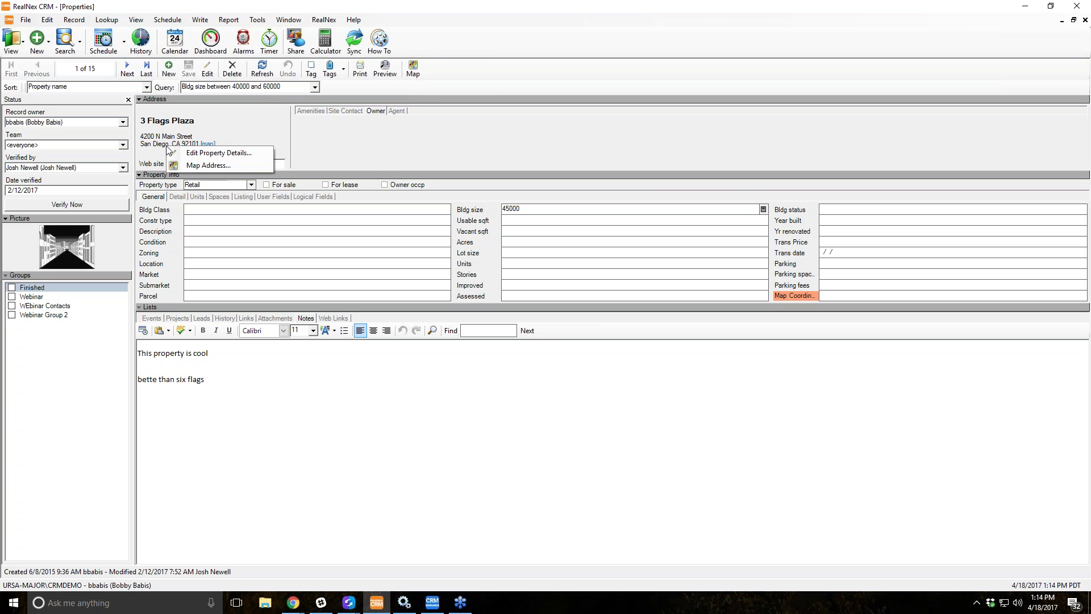
click(219, 153)
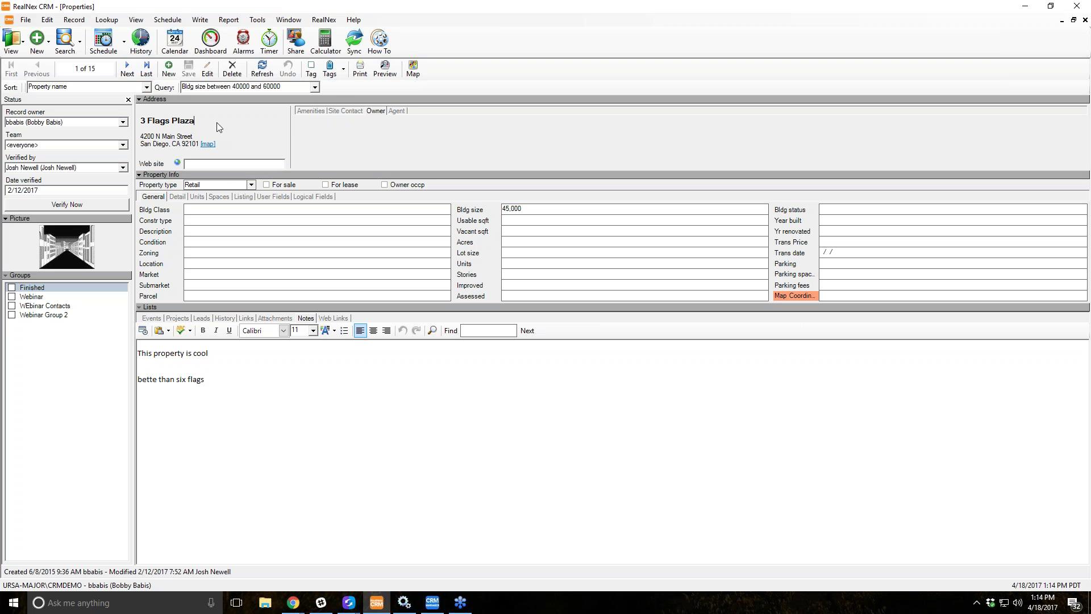
Start another query from the queried properties and choose City as its field
click(314, 87)
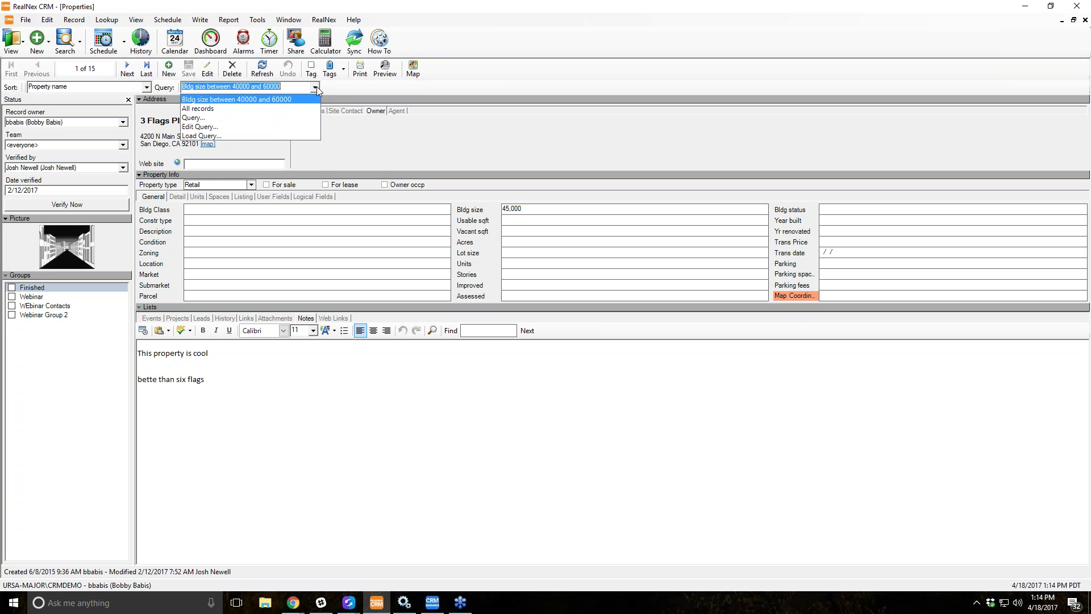
click(316, 248)
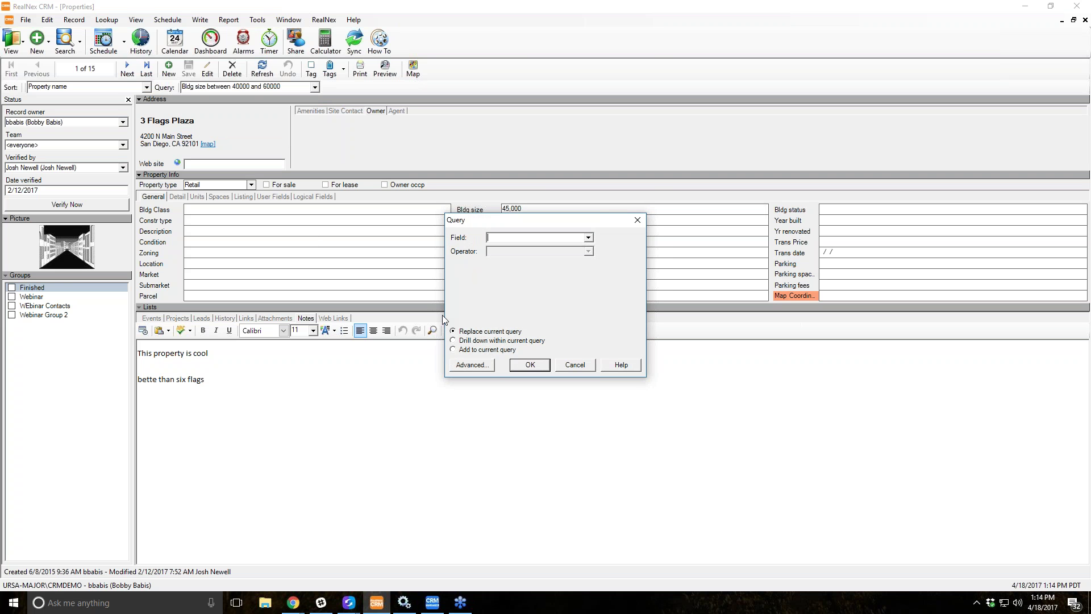
click(590, 237)
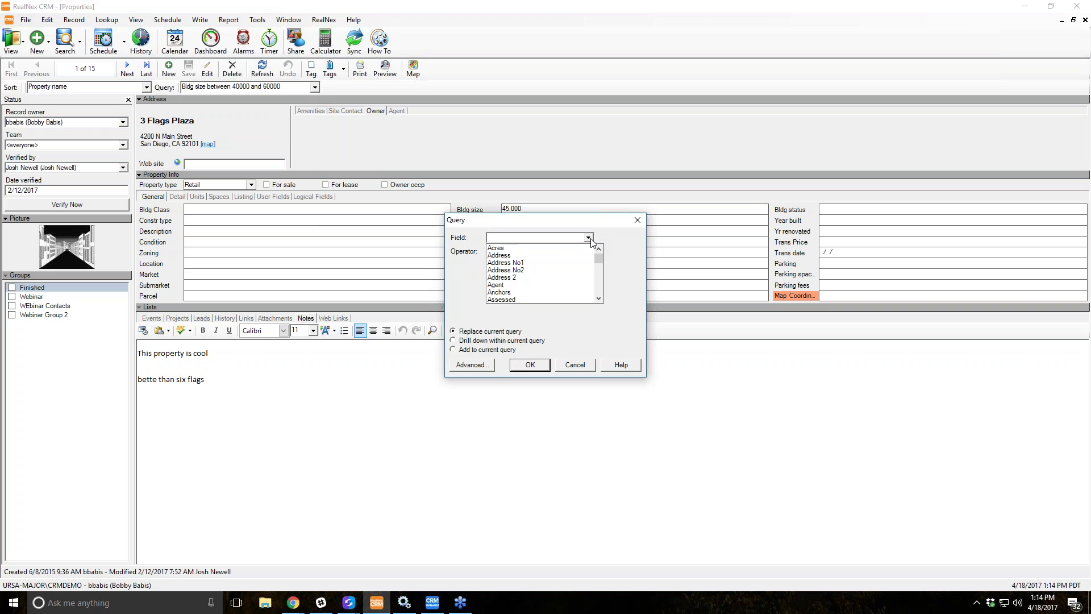
click(600, 284)
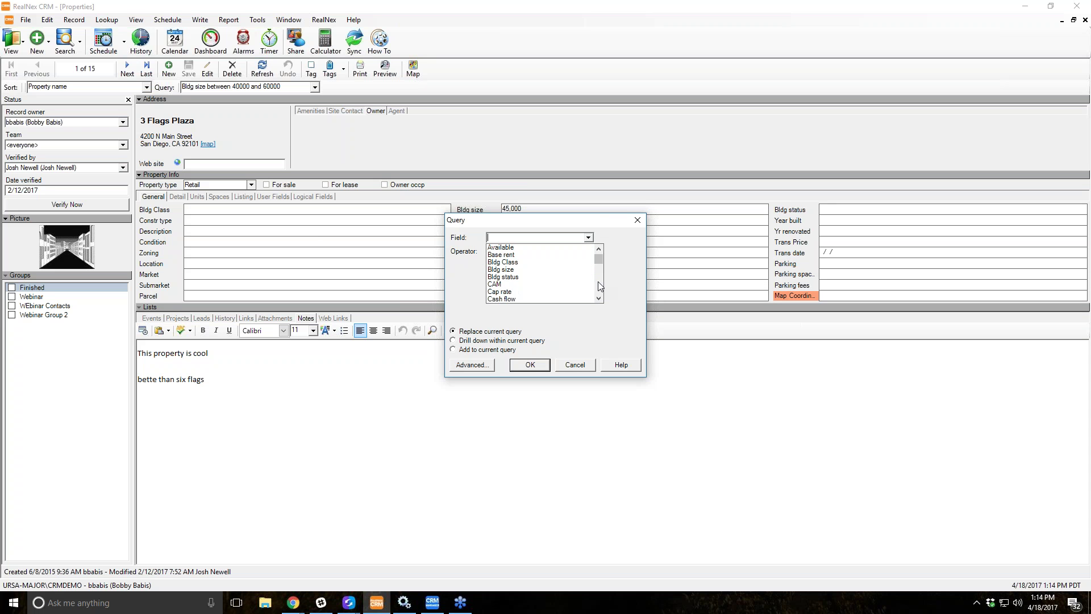
click(600, 284)
click(517, 277)
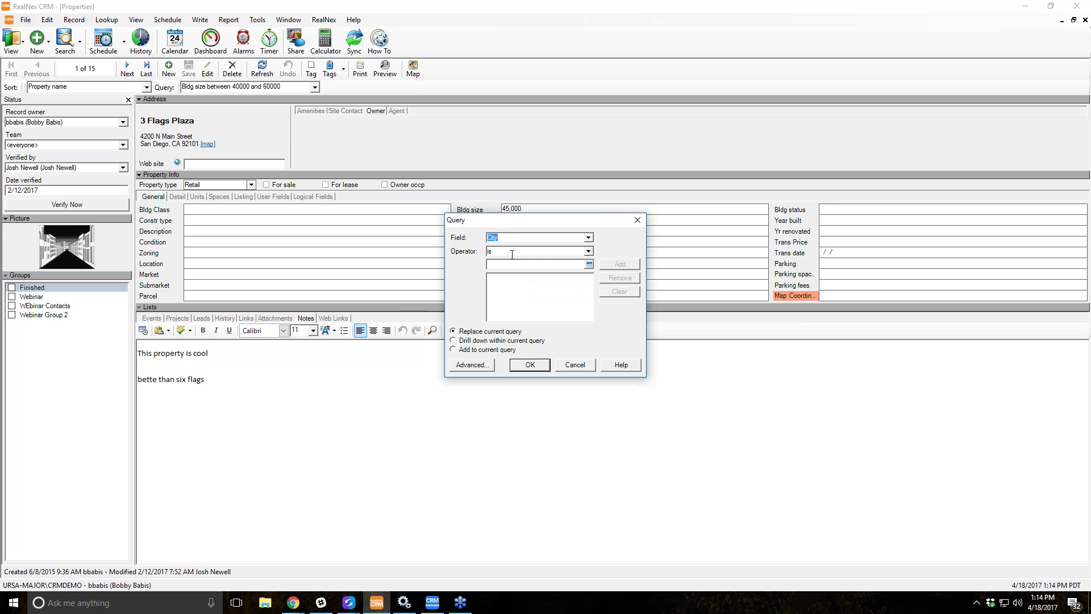
Set the City condition's operator to contains and its value to Las Vegas
click(589, 253)
scroll(526, 296, down, 3)
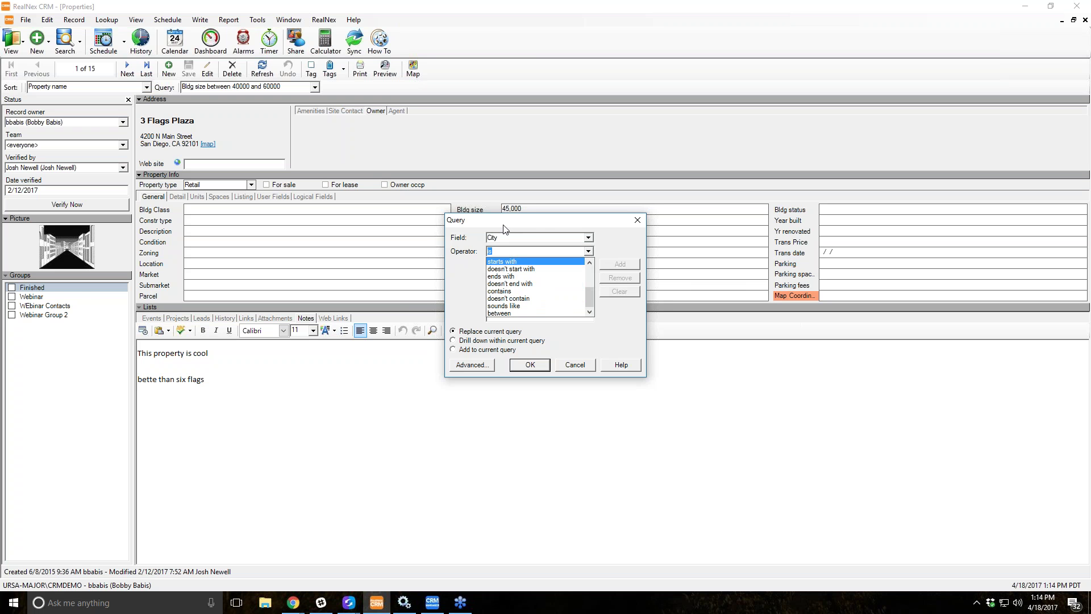
click(516, 291)
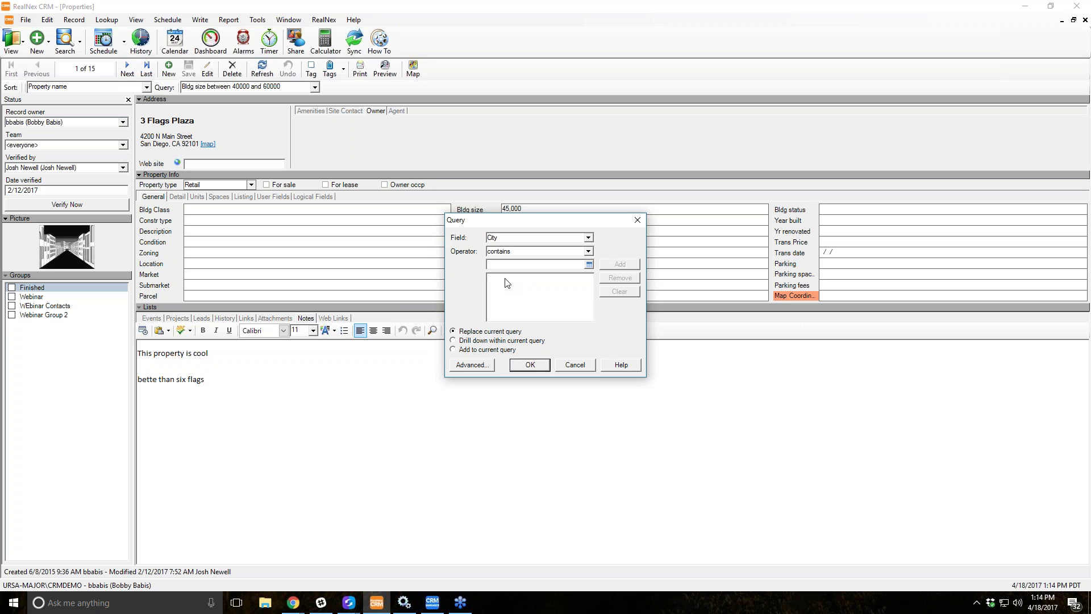
click(588, 251)
click(508, 265)
text(Las Vegas)
click(589, 251)
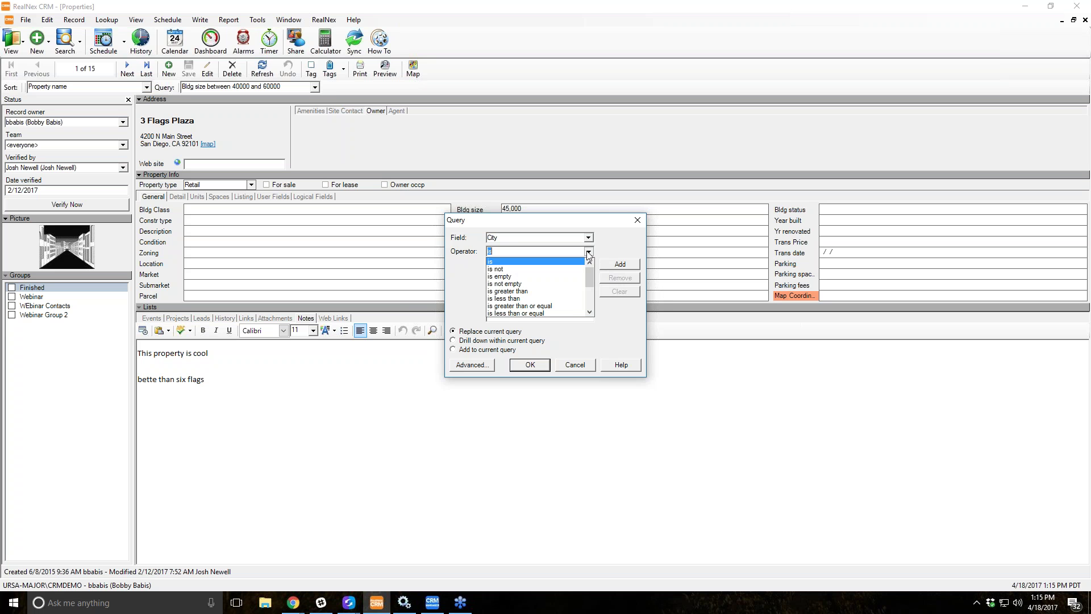
scroll(556, 307, down, 1)
click(532, 292)
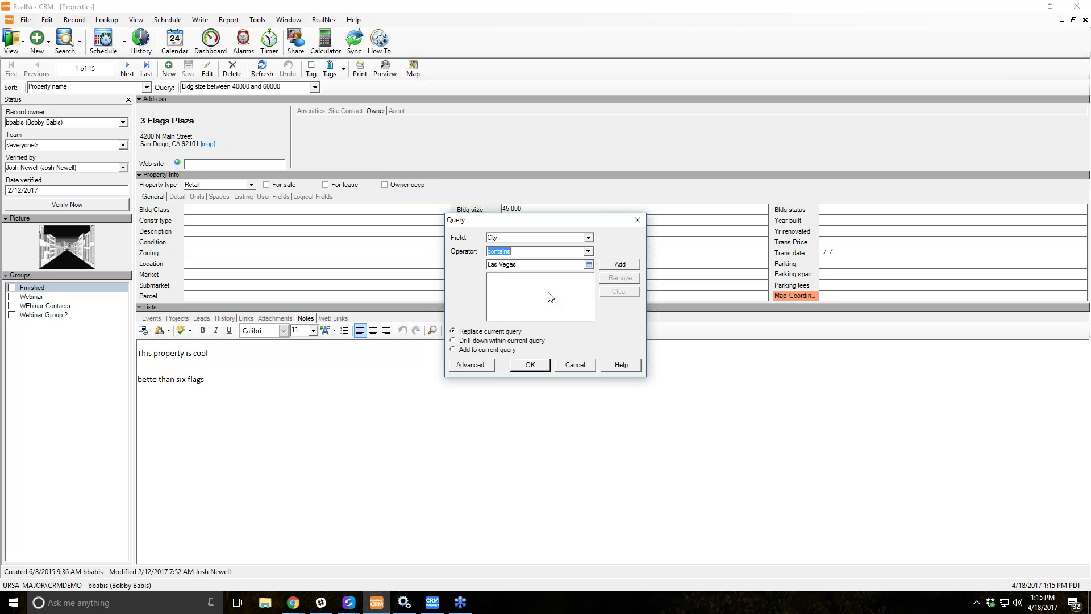
Review the available operators while keeping contains, and run the City query as a drill-down within the current query
click(588, 252)
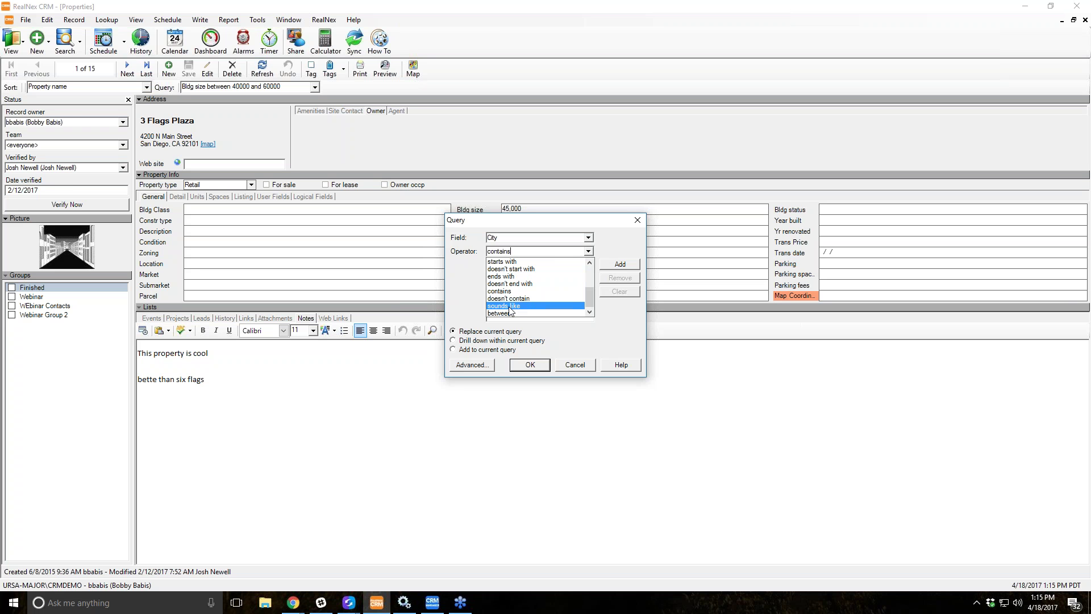
click(589, 251)
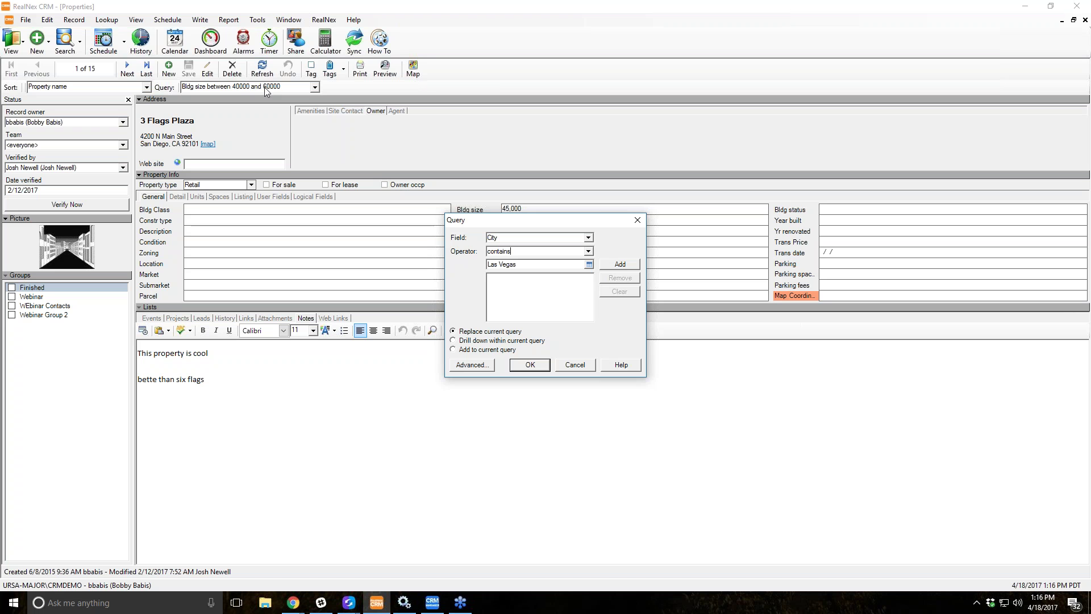
click(464, 340)
click(530, 366)
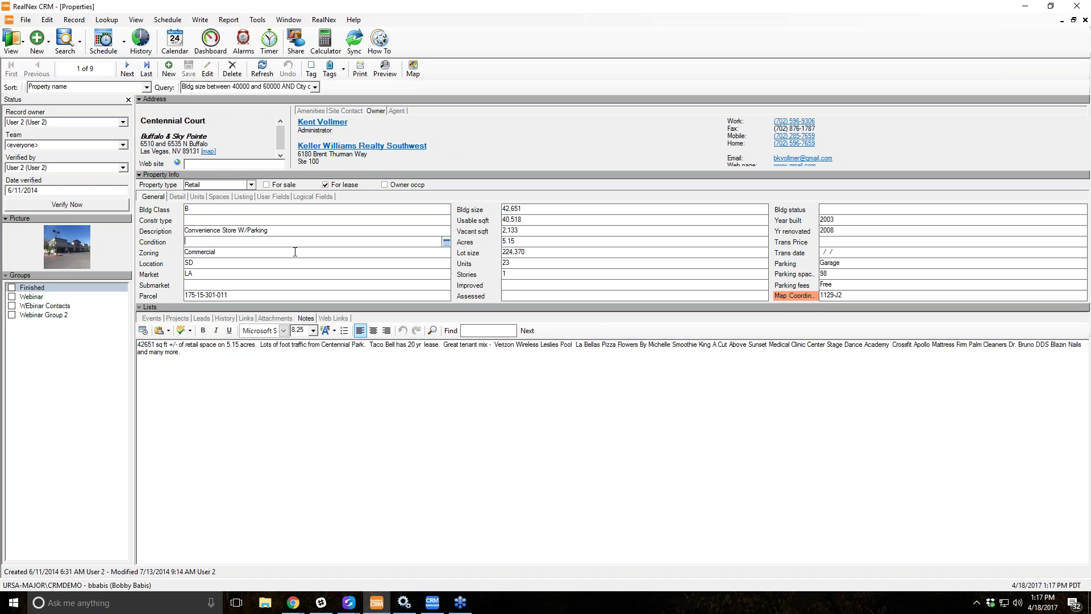
Look up the contacts linked as owners to the queried properties
click(108, 19)
click(112, 8)
click(109, 21)
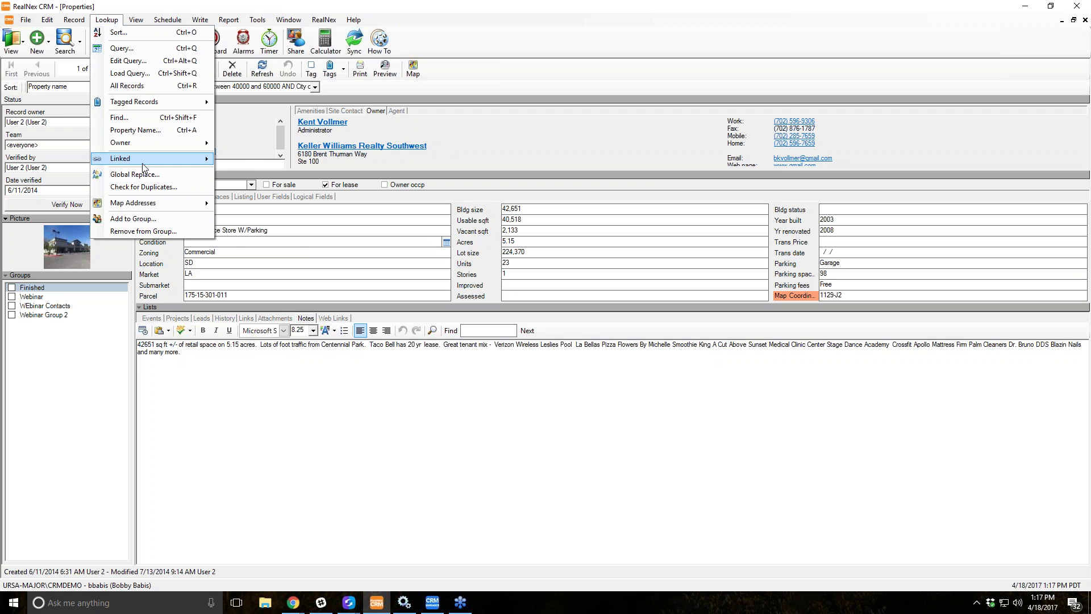
mouse_move(144, 167)
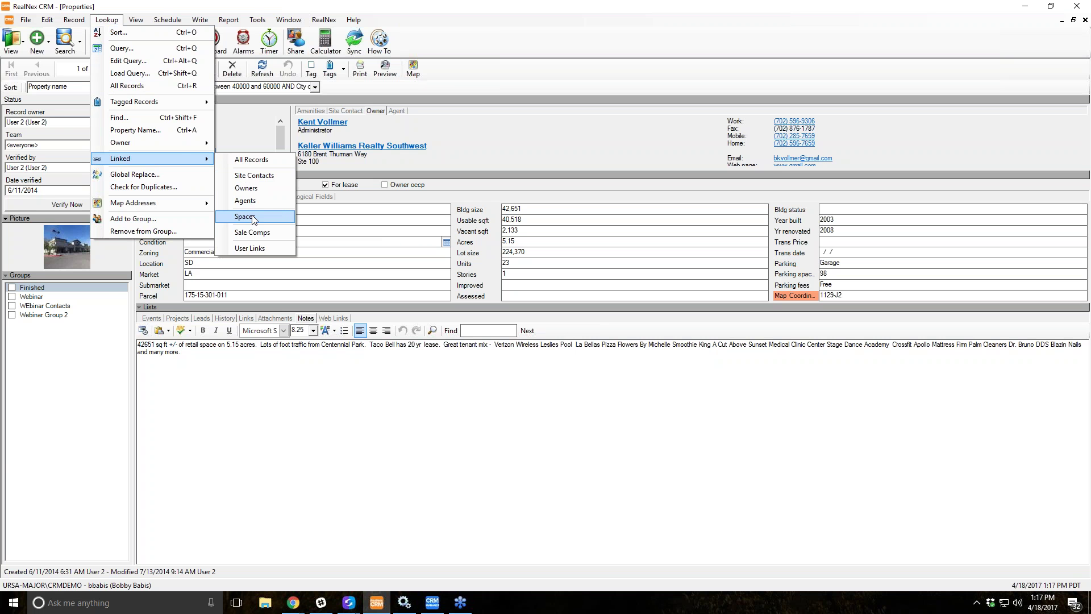
click(265, 185)
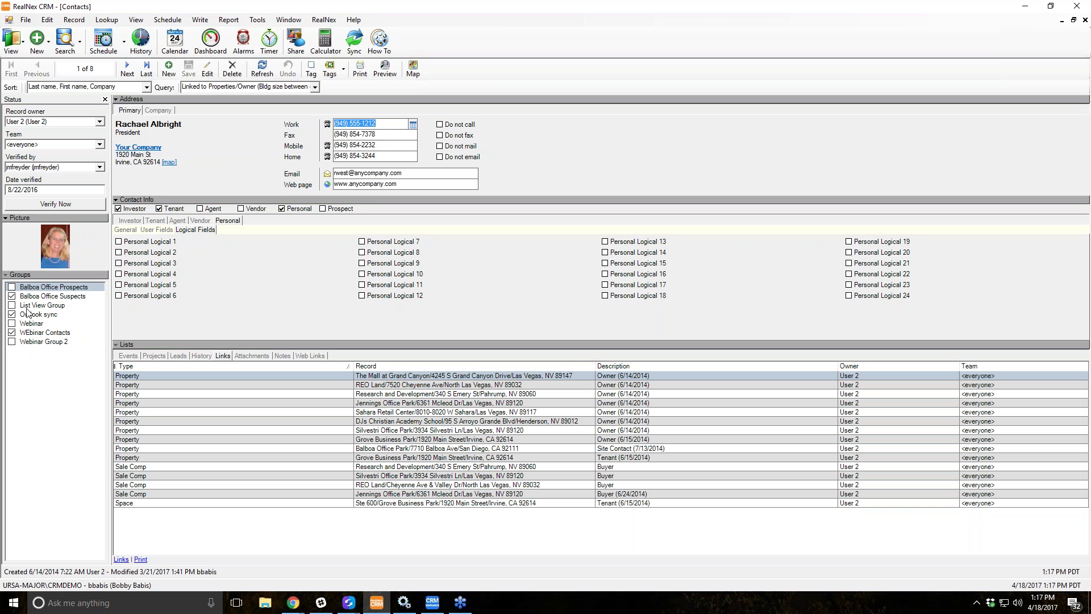
Create a new contact group named Las Vegas 40-60k, keeping the default type, owner and team
right_click(59, 345)
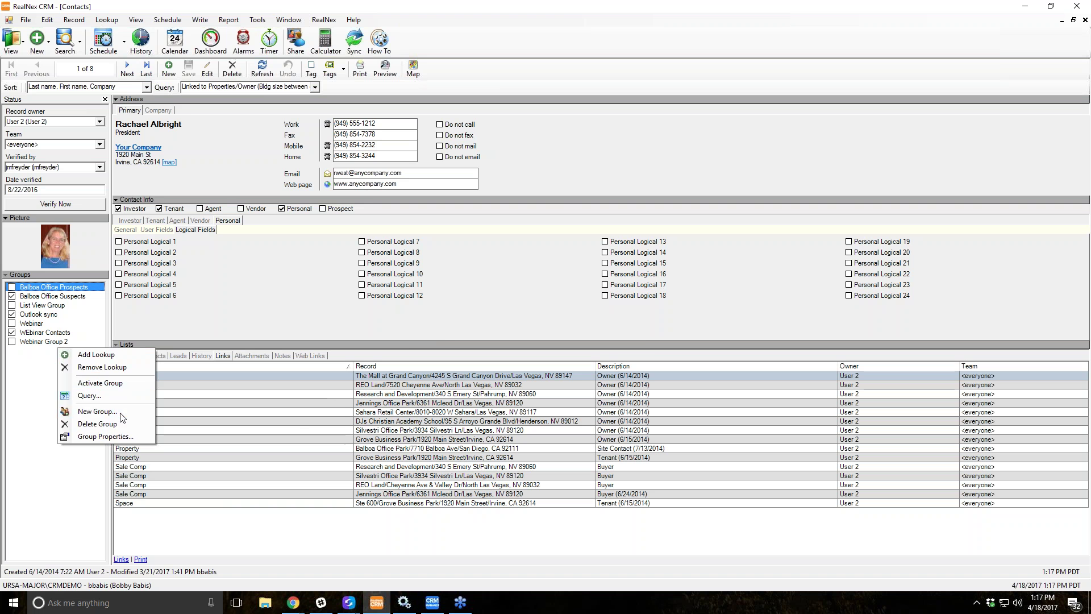
click(97, 412)
text(Las V)
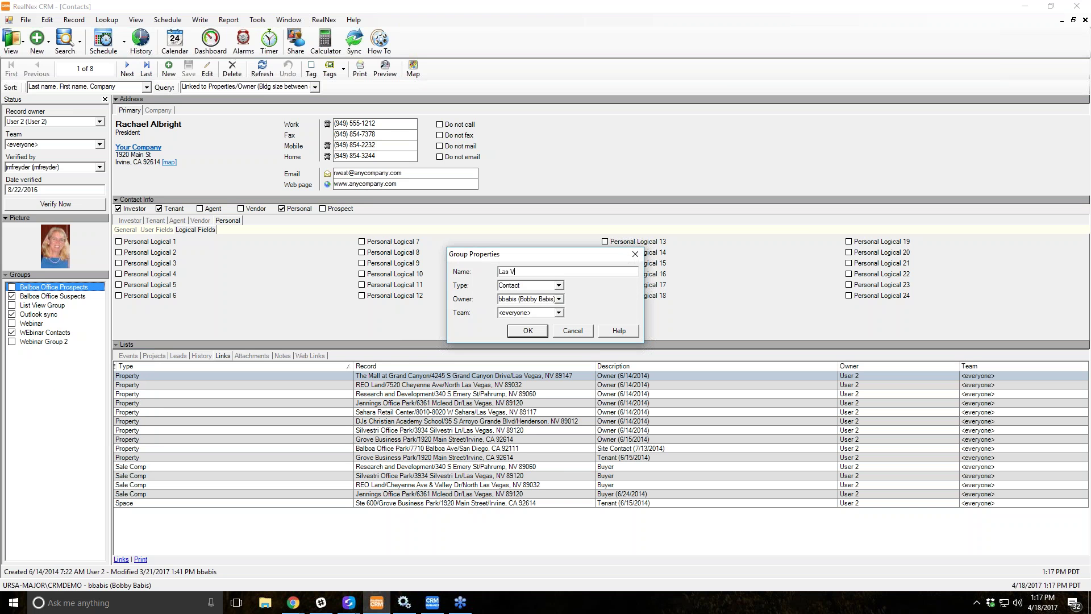
text(egas 40-60k)
click(528, 332)
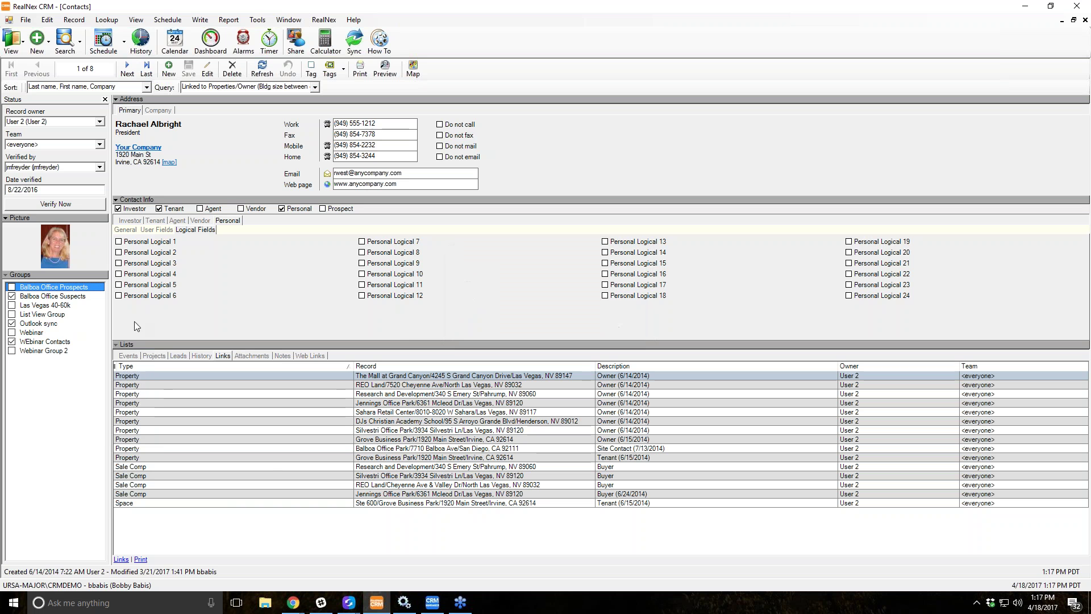
Add all contacts in the current owner lookup to the Las Vegas 40-60k group
right_click(47, 307)
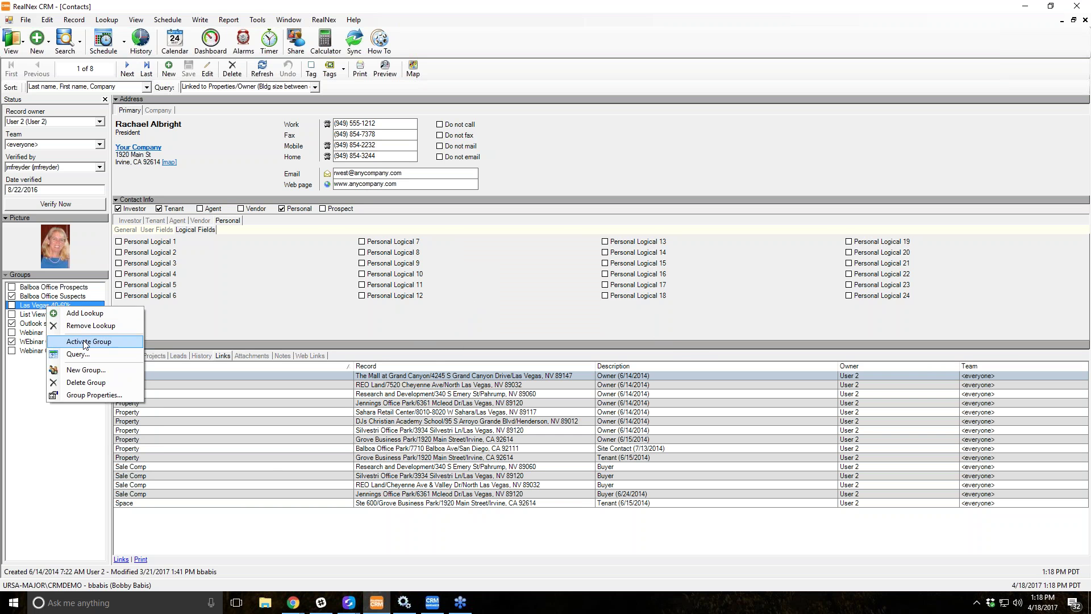
click(82, 314)
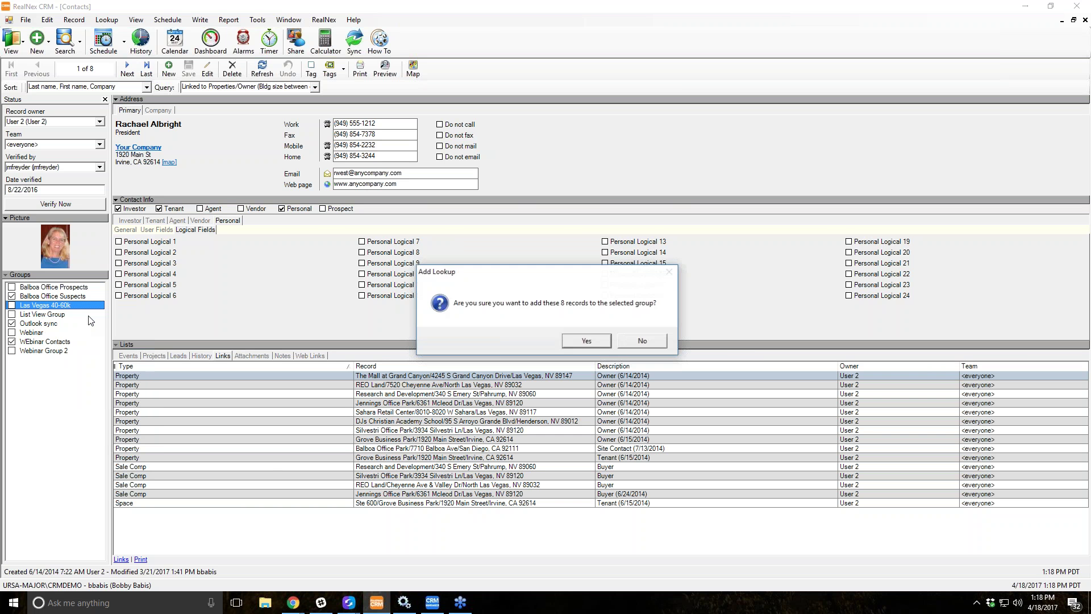
click(587, 341)
click(563, 341)
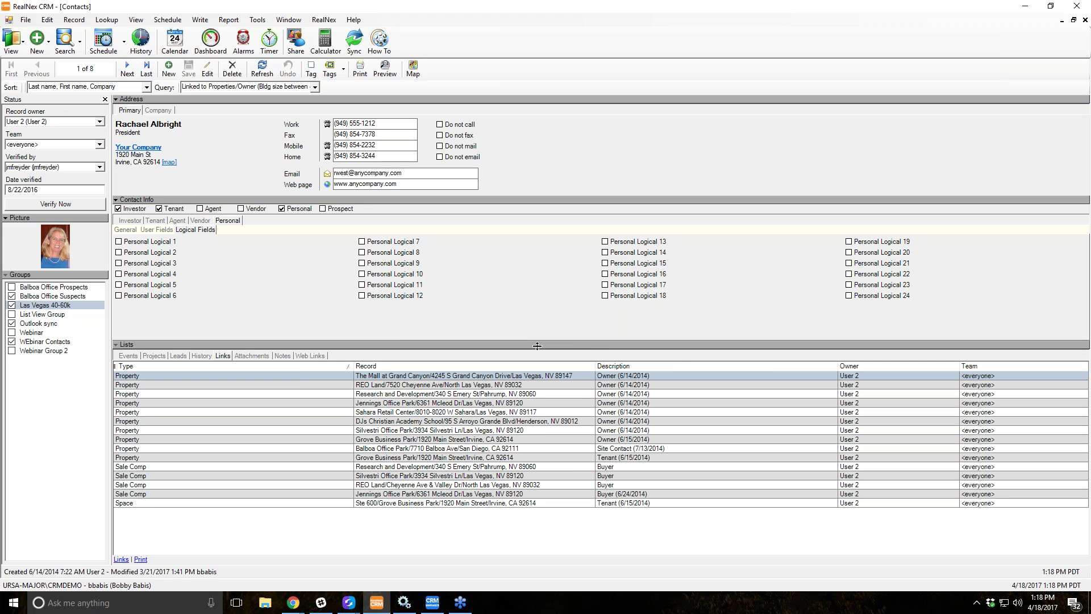
Activate the Las Vegas 40-60k contact group
click(57, 305)
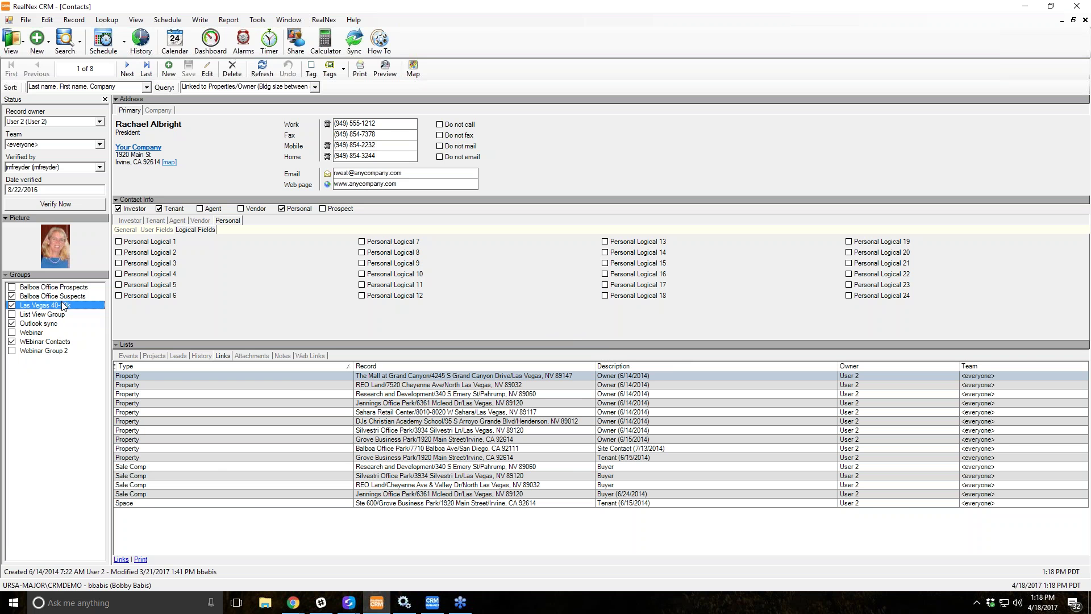
right_click(63, 306)
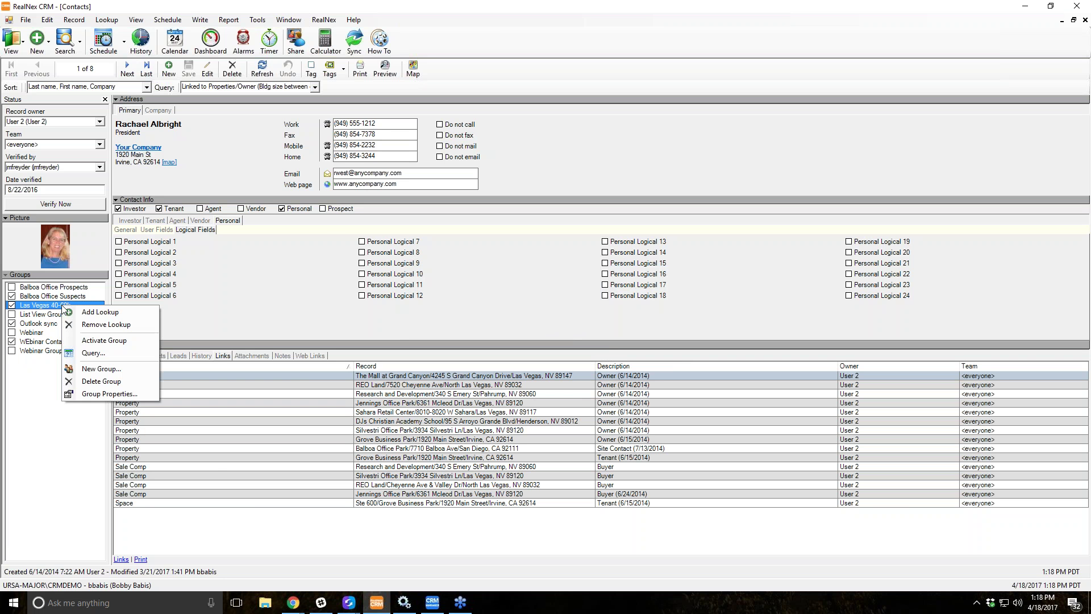
click(99, 340)
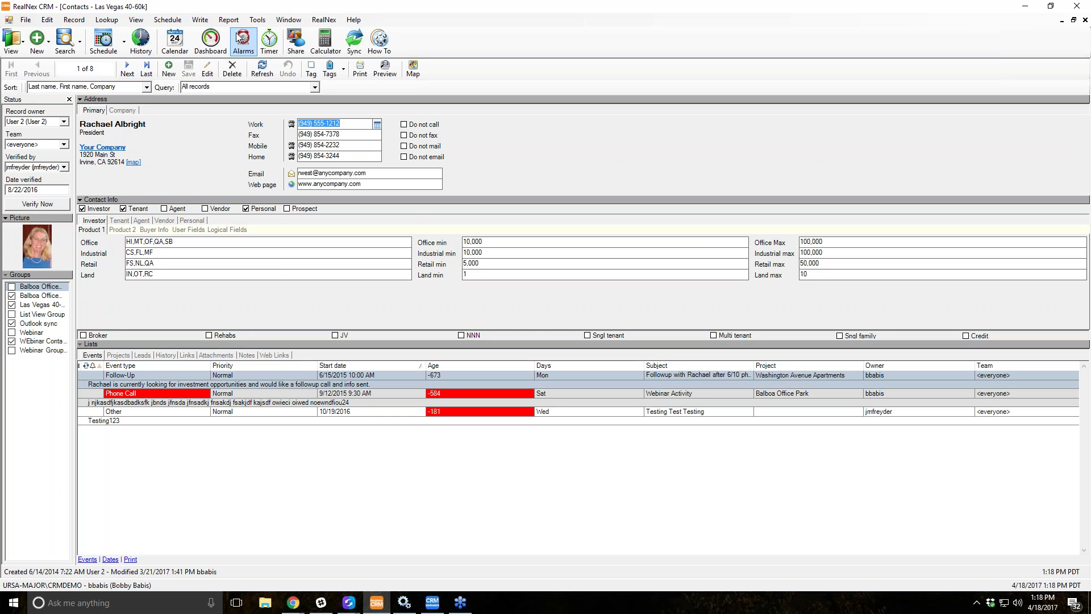
Open the dashboard's history list and review the record types available for a linked lookup
click(210, 40)
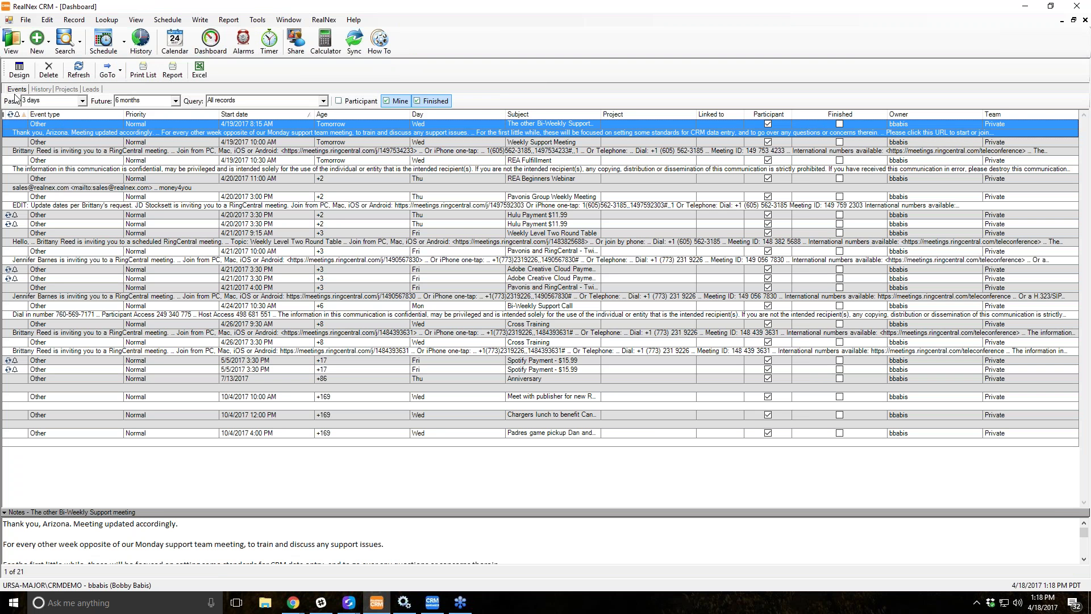
click(40, 89)
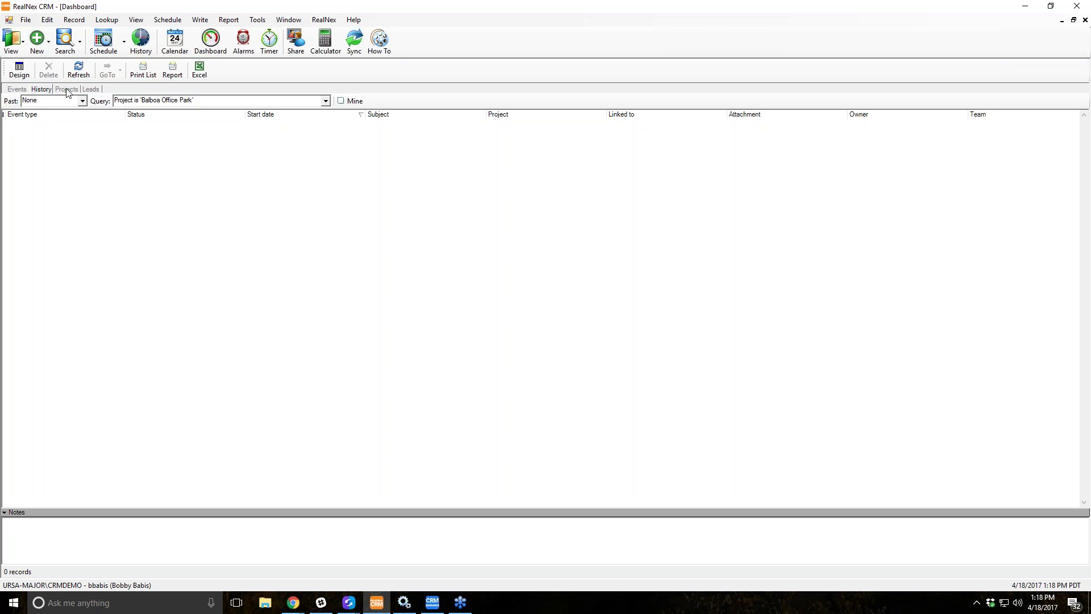
click(67, 89)
click(45, 91)
click(112, 22)
mouse_move(123, 90)
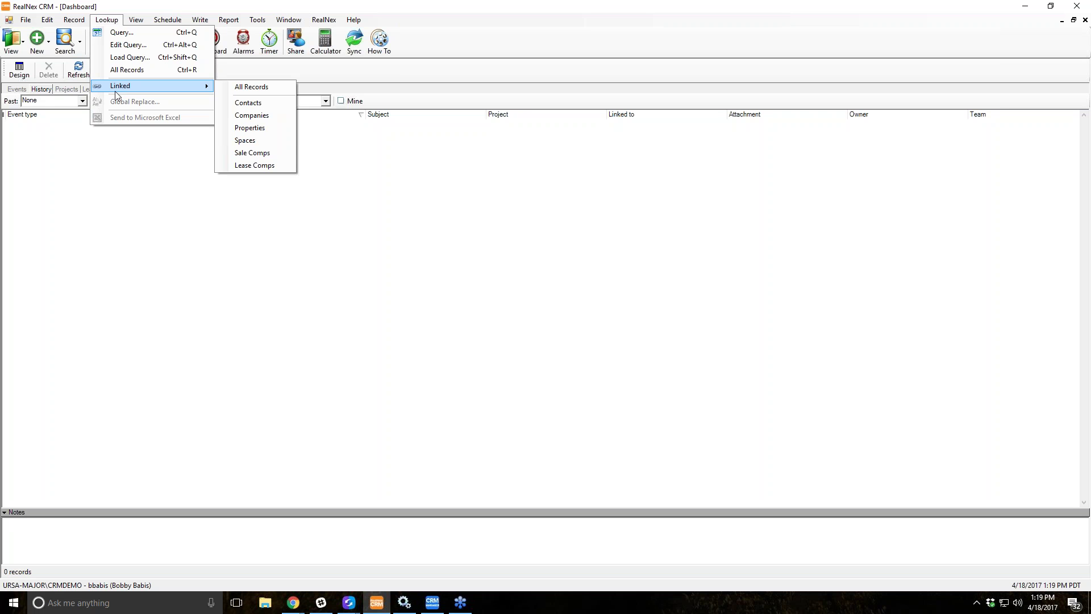
click(149, 235)
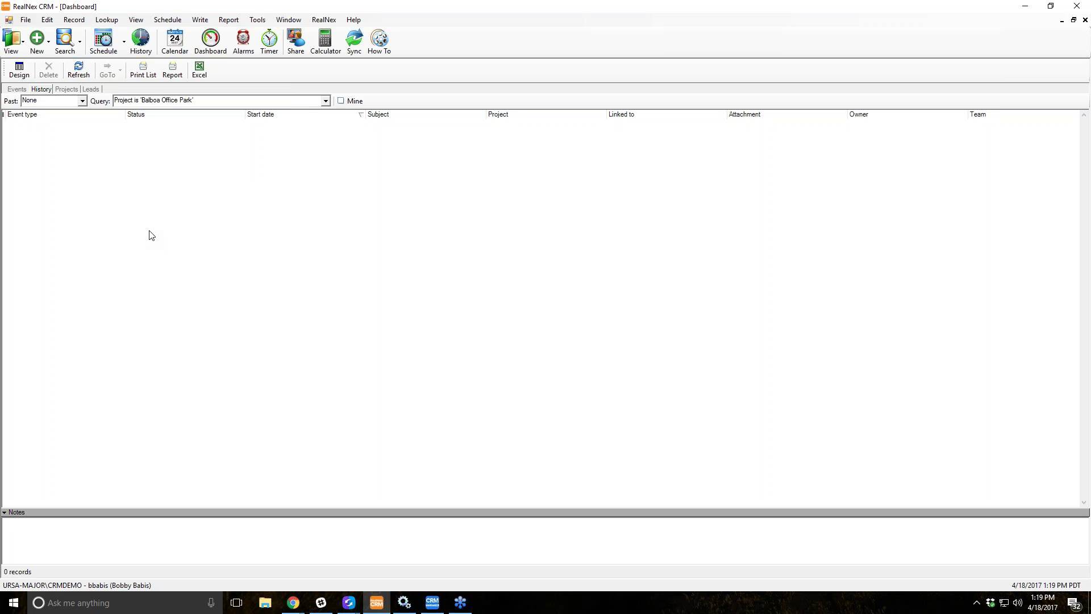
Preview all past history for the current project query, and reset the past period to None and the query to All records
click(83, 101)
click(34, 114)
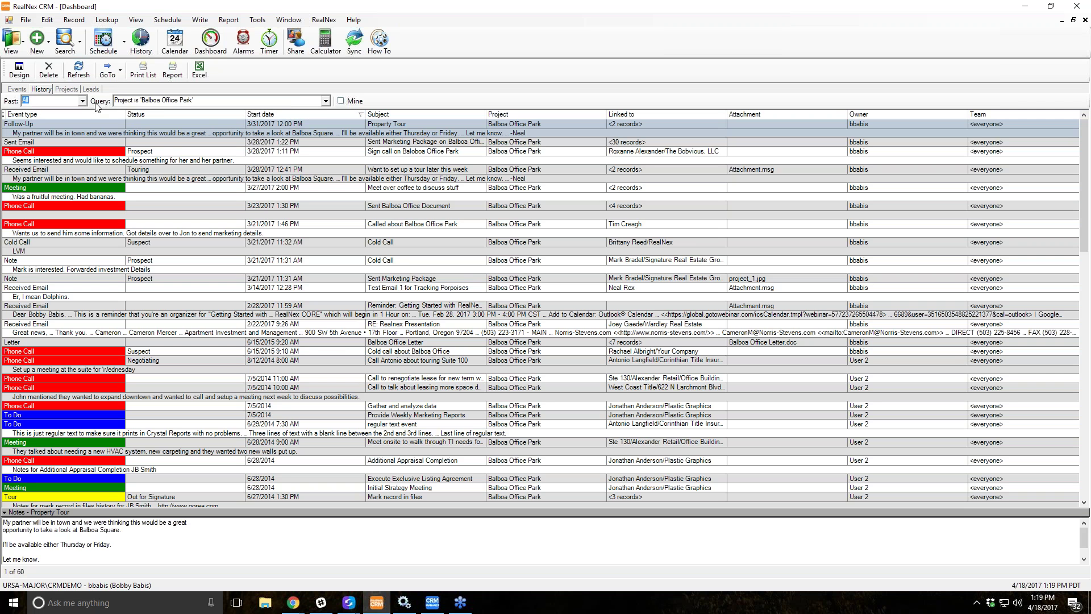
click(83, 101)
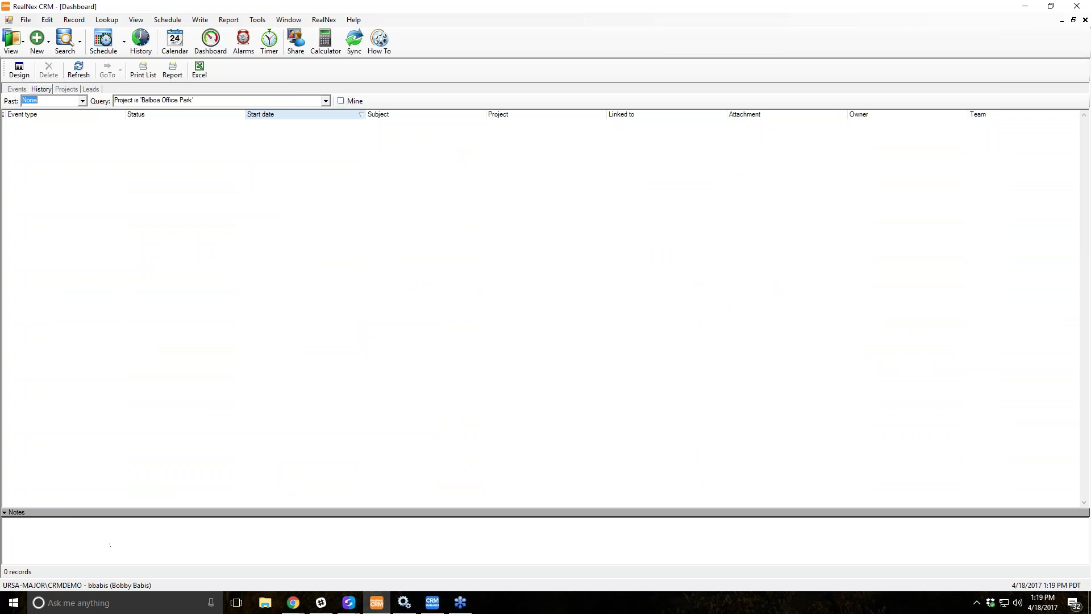
click(46, 121)
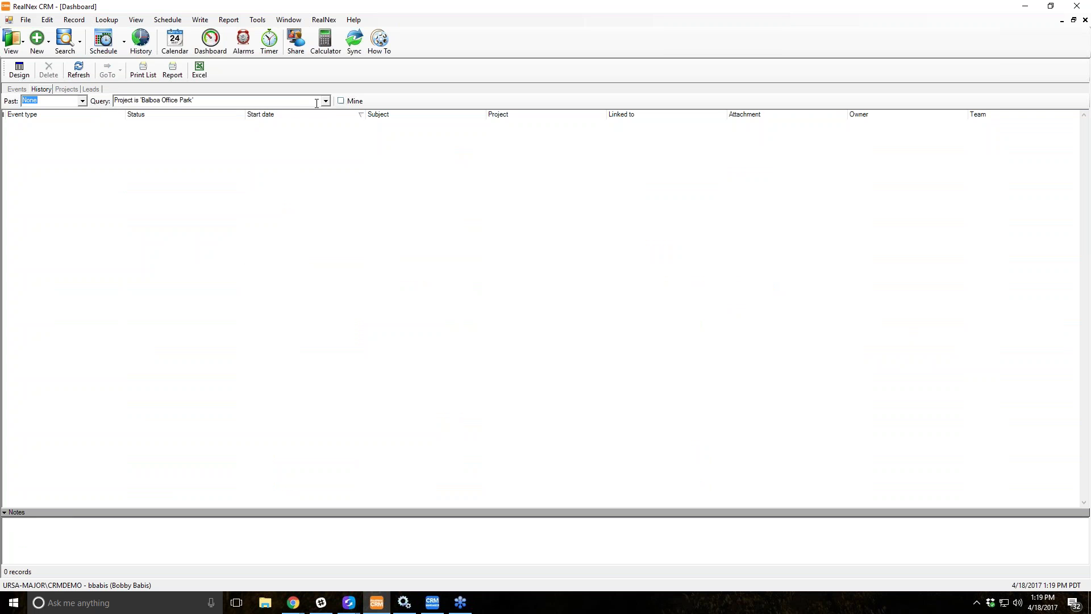
click(325, 101)
click(269, 118)
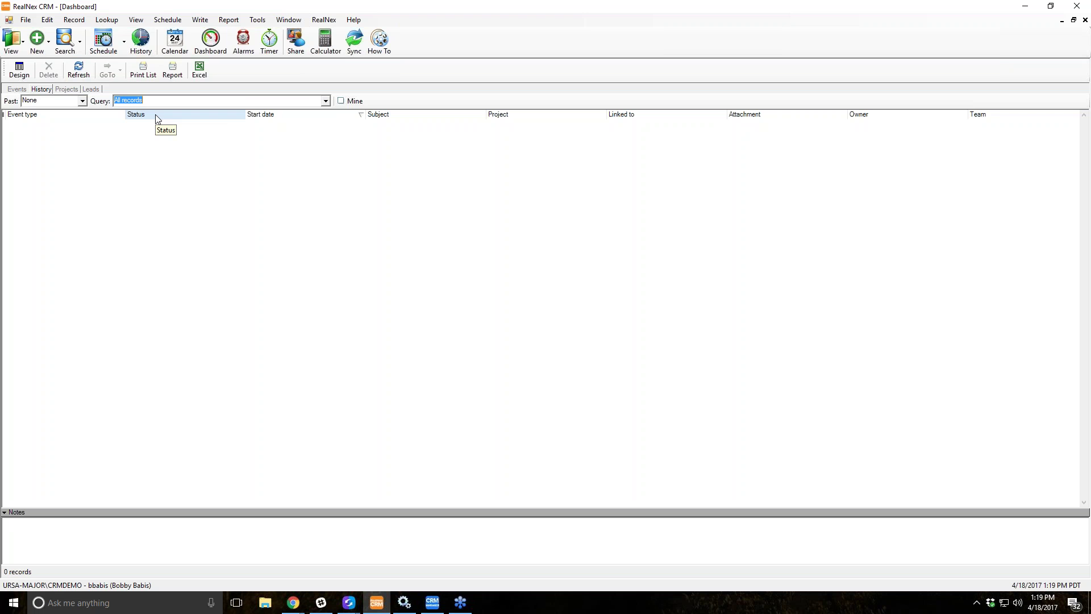
click(325, 101)
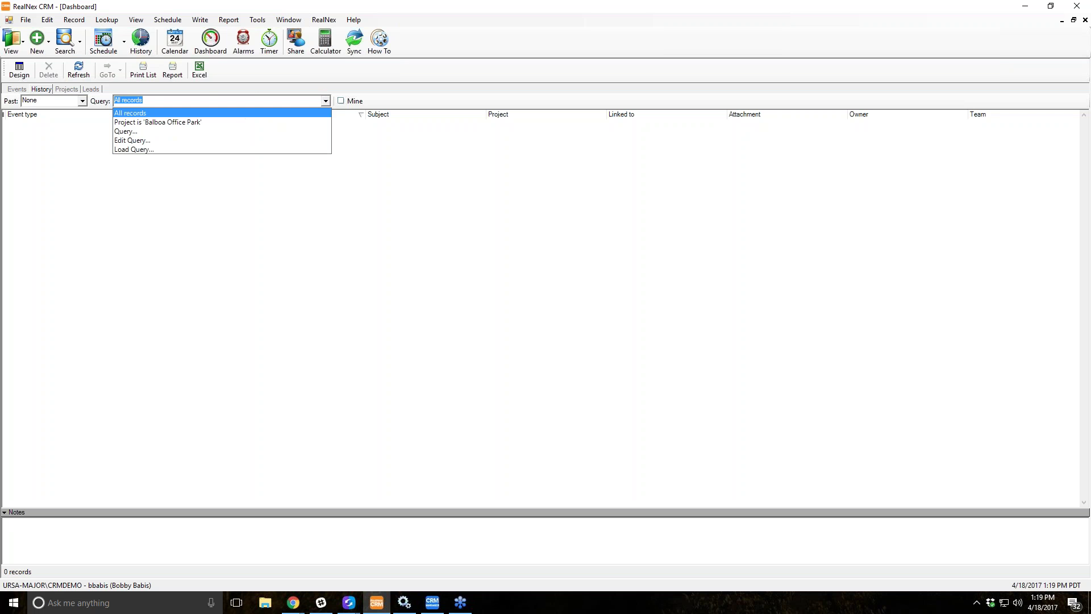
click(144, 132)
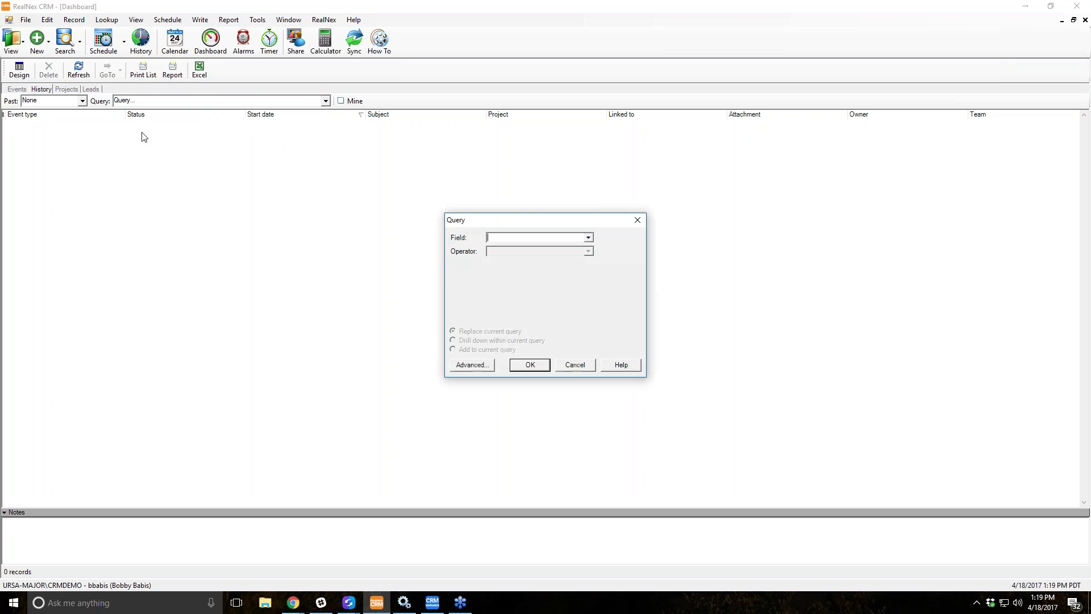
click(580, 368)
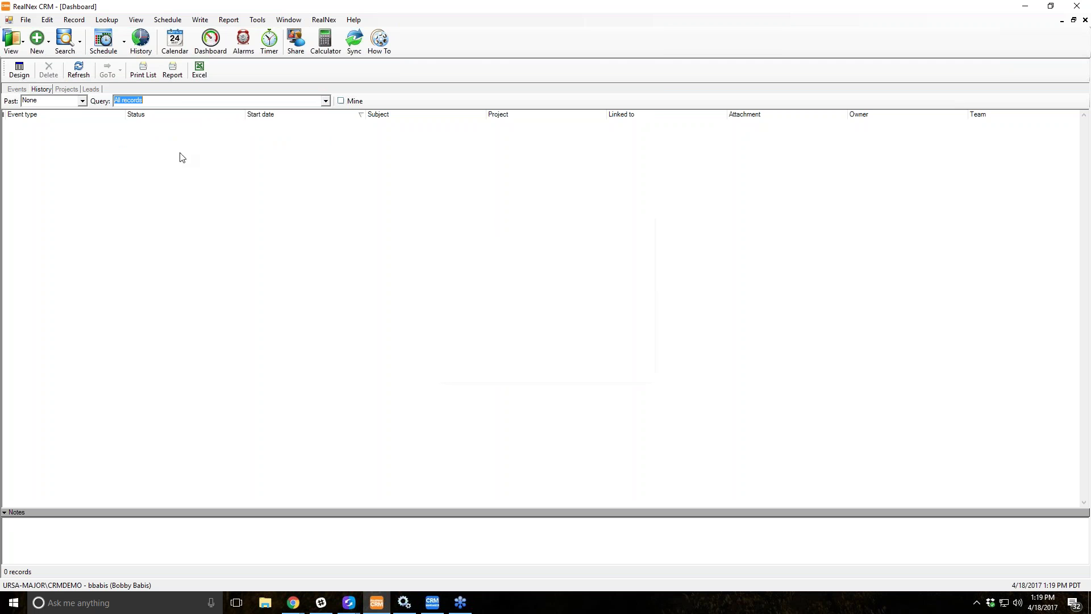
click(22, 91)
click(38, 90)
click(82, 101)
click(83, 101)
Query the history list for records whose Project is Balboa Office Park
click(326, 100)
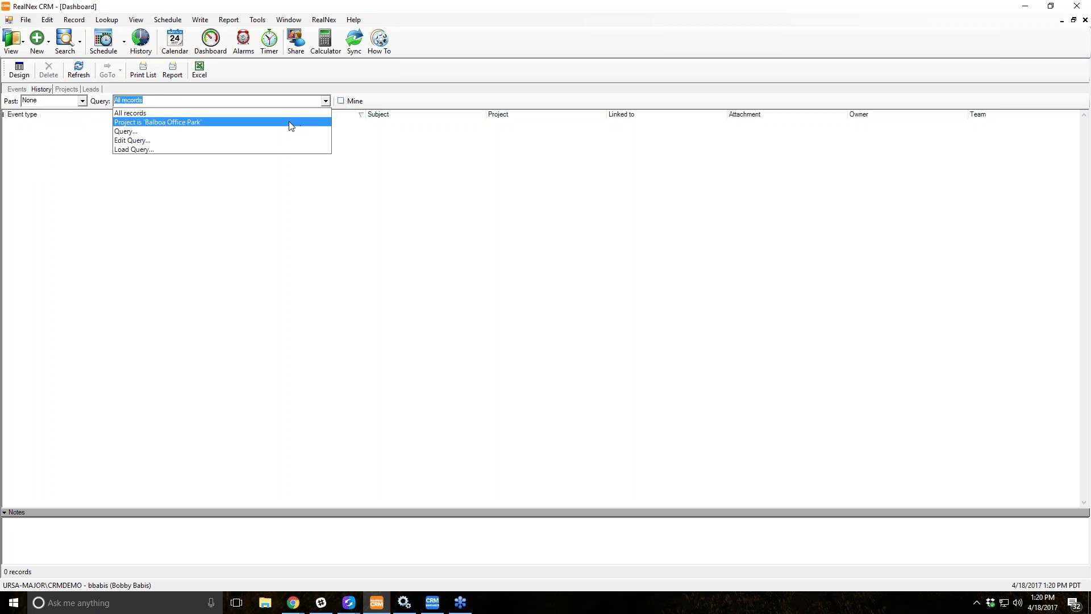
click(286, 132)
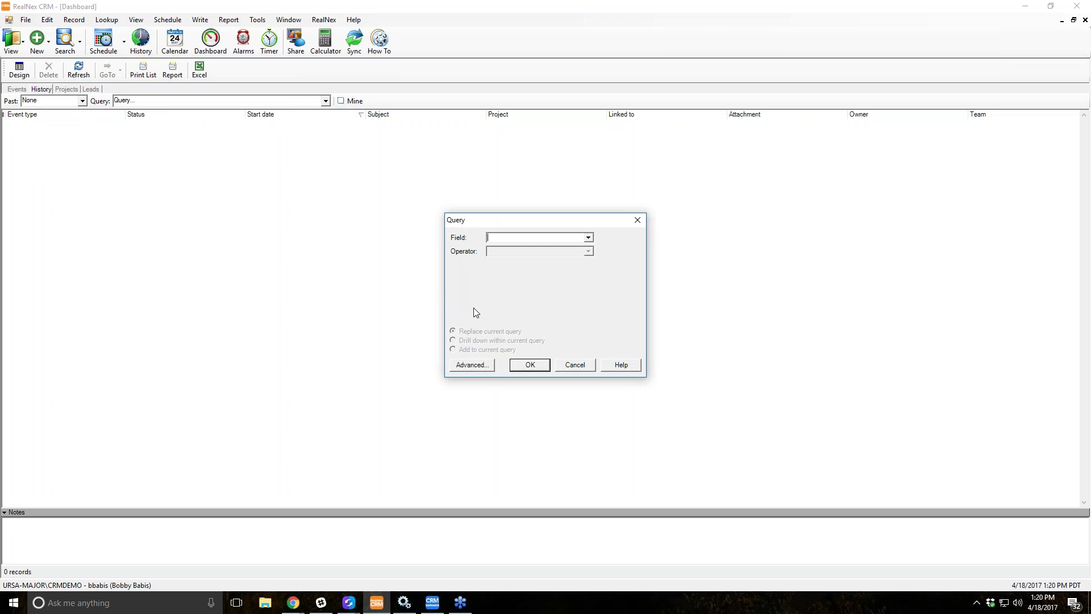
text(Project)
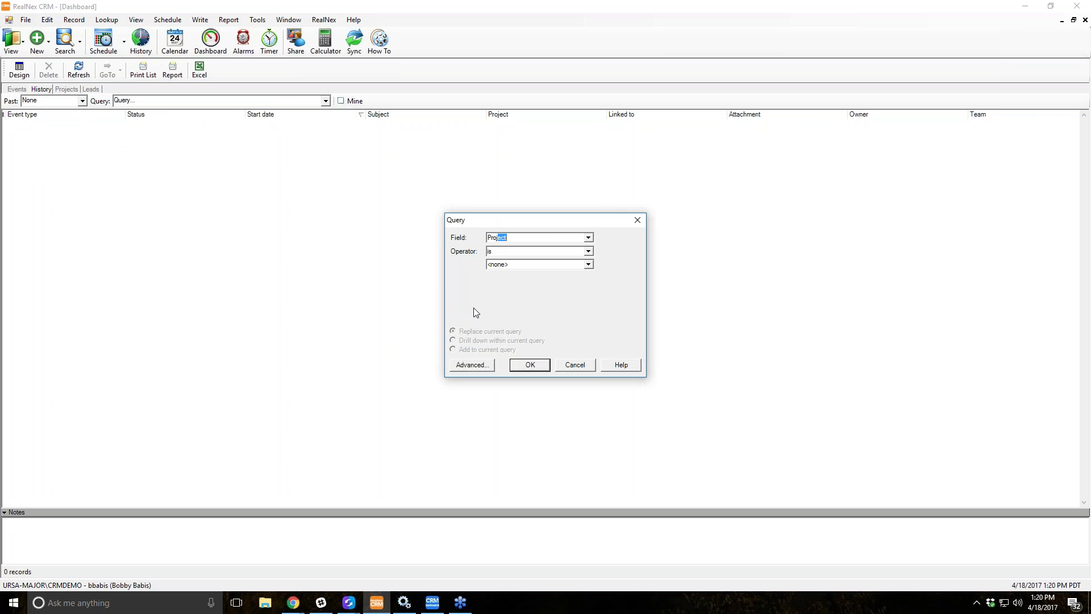
click(588, 264)
click(562, 281)
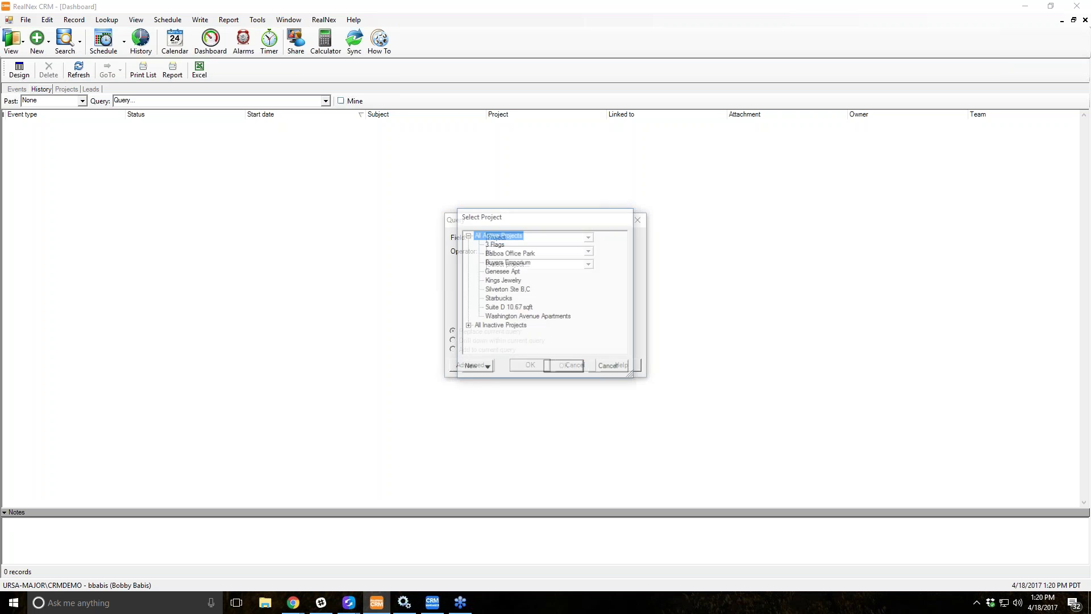
click(512, 254)
double_click(512, 254)
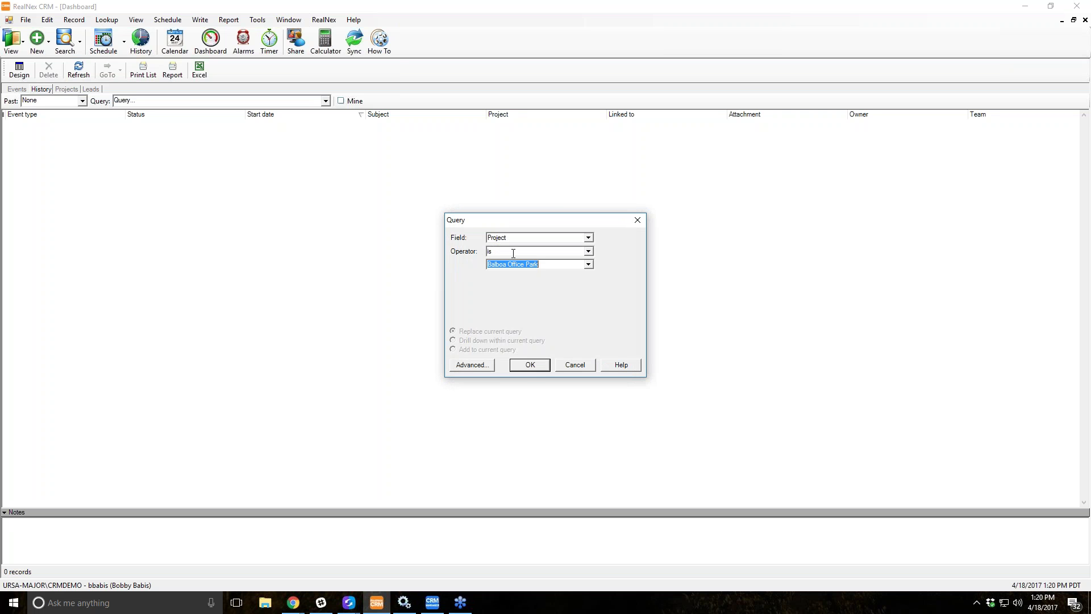
click(528, 367)
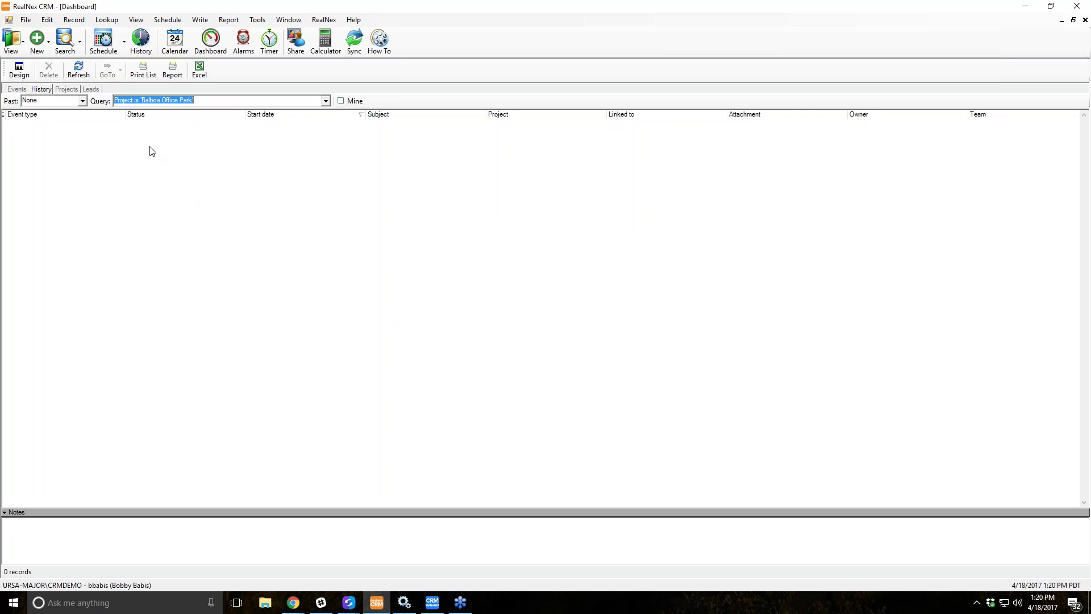
Limit the Balboa Office Park history to the past 46 days
click(83, 101)
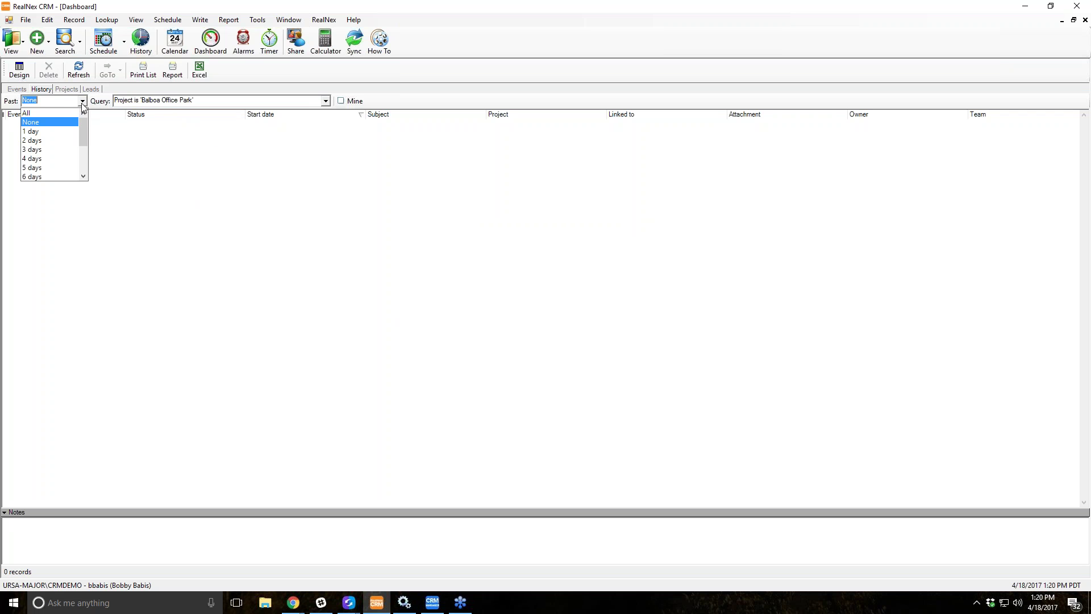
mouse_move(83, 124)
mouse_down()
mouse_move(82, 166)
mouse_move(80, 121)
mouse_up()
drag(81, 132, 85, 169)
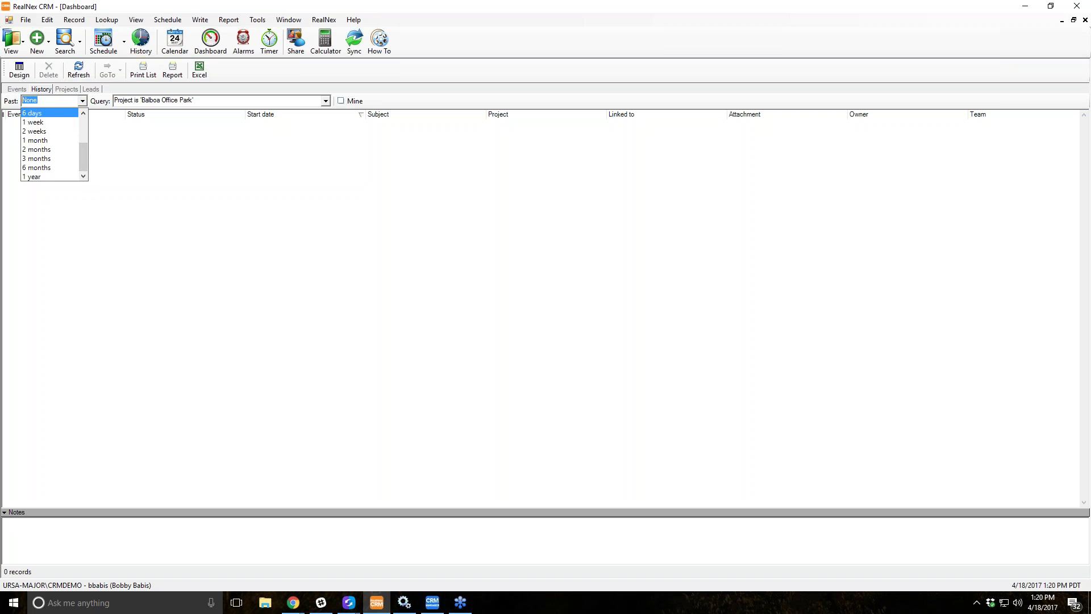
click(34, 101)
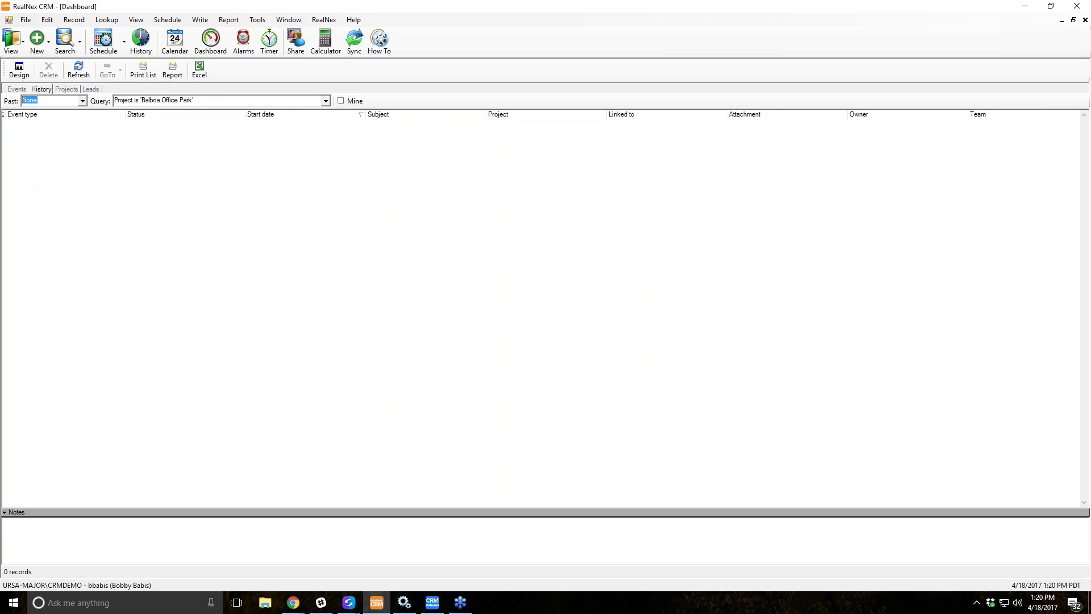
text(46 day)
key(Tab)
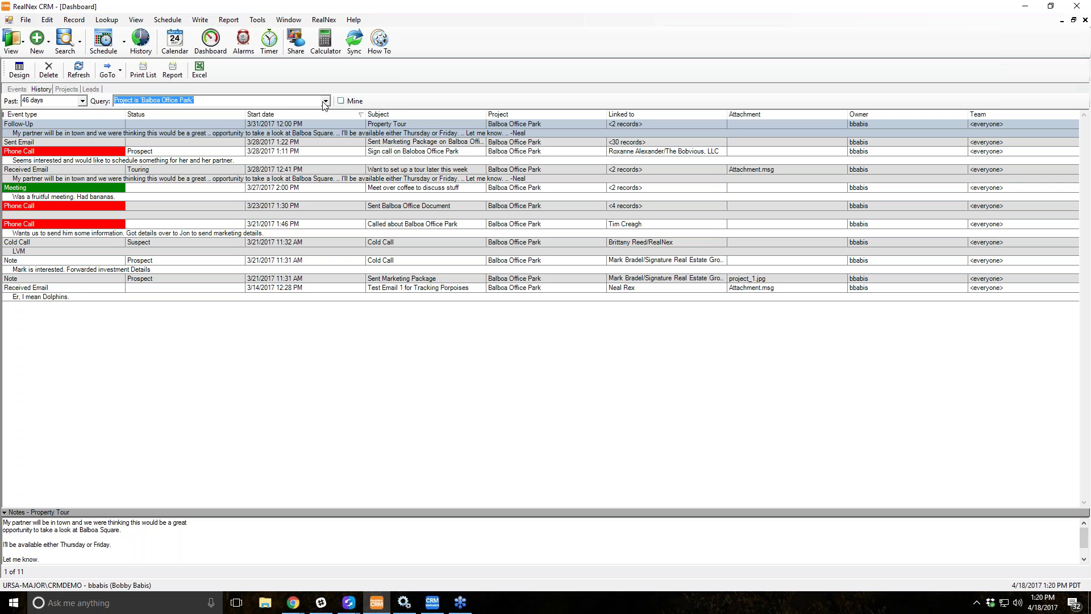
Set the history list's past period to All
click(82, 101)
scroll(45, 125, up, 2)
click(29, 112)
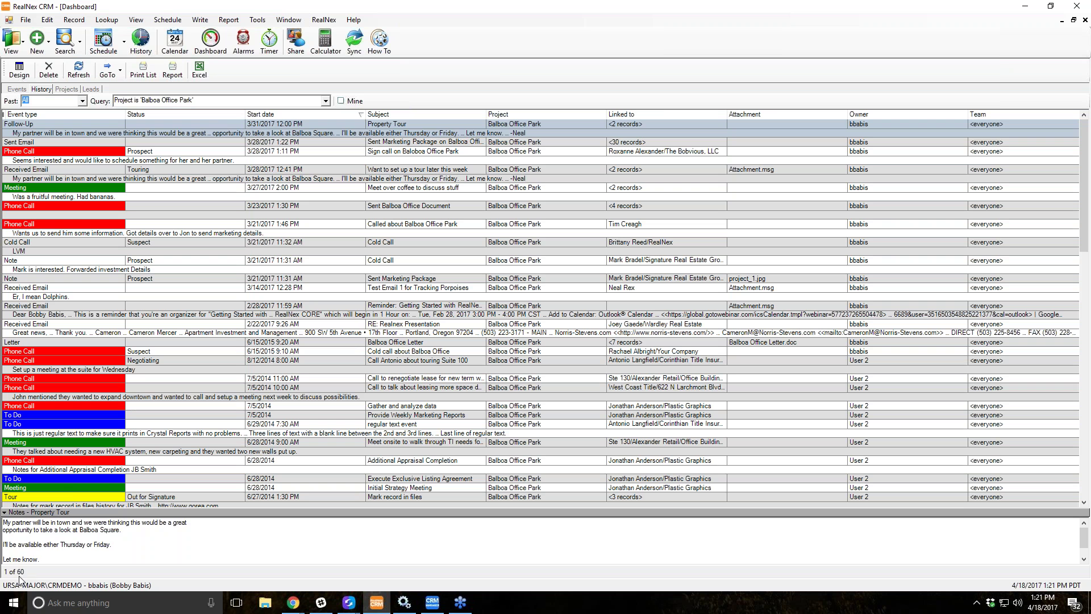
Look up the contacts linked to the queried Balboa Office Park history records
click(241, 398)
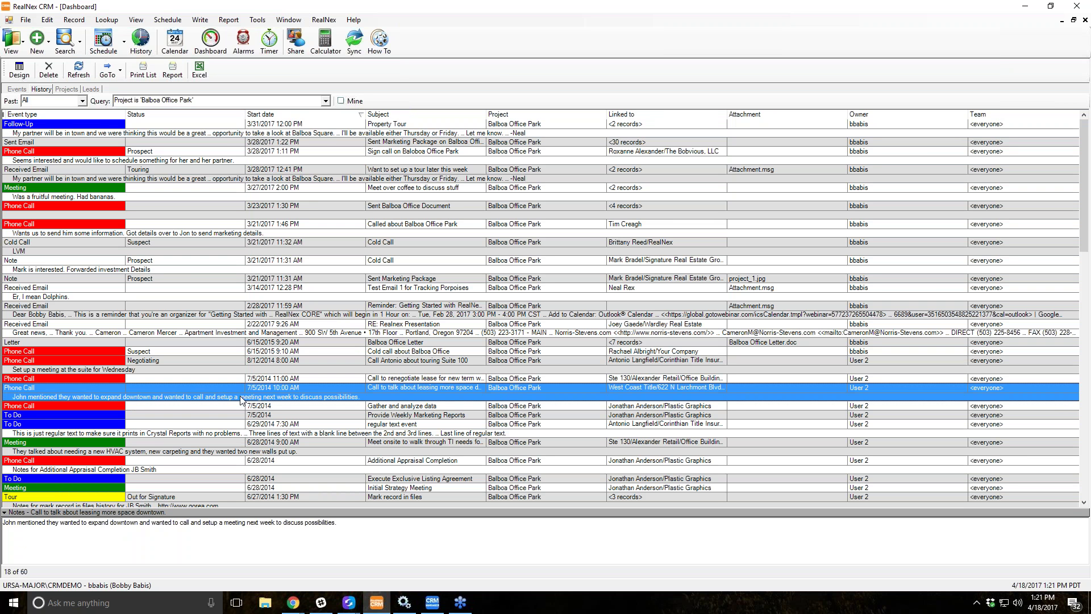
click(107, 20)
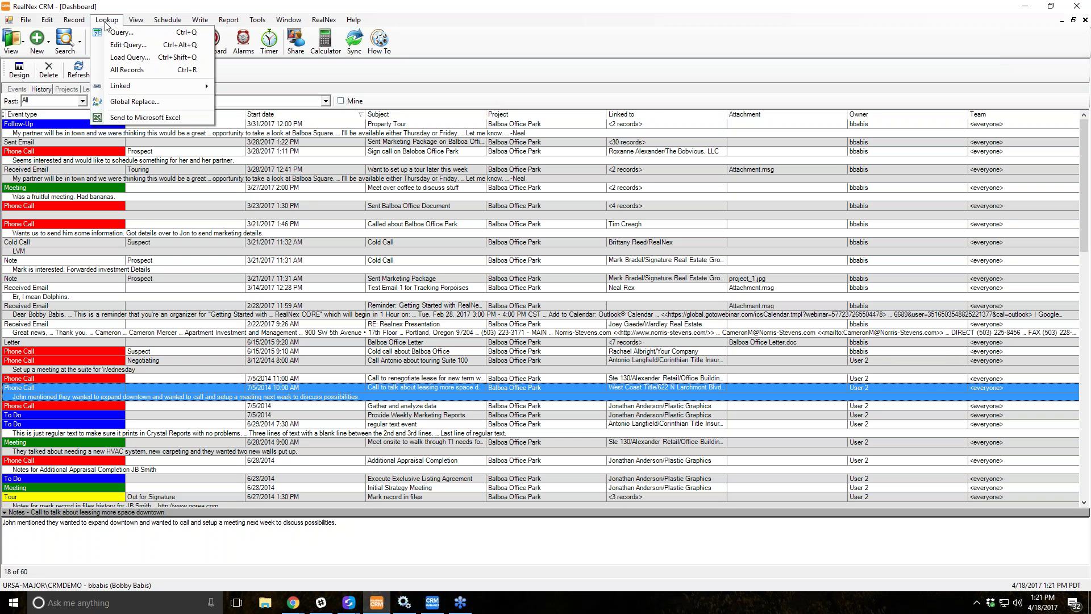
mouse_move(140, 86)
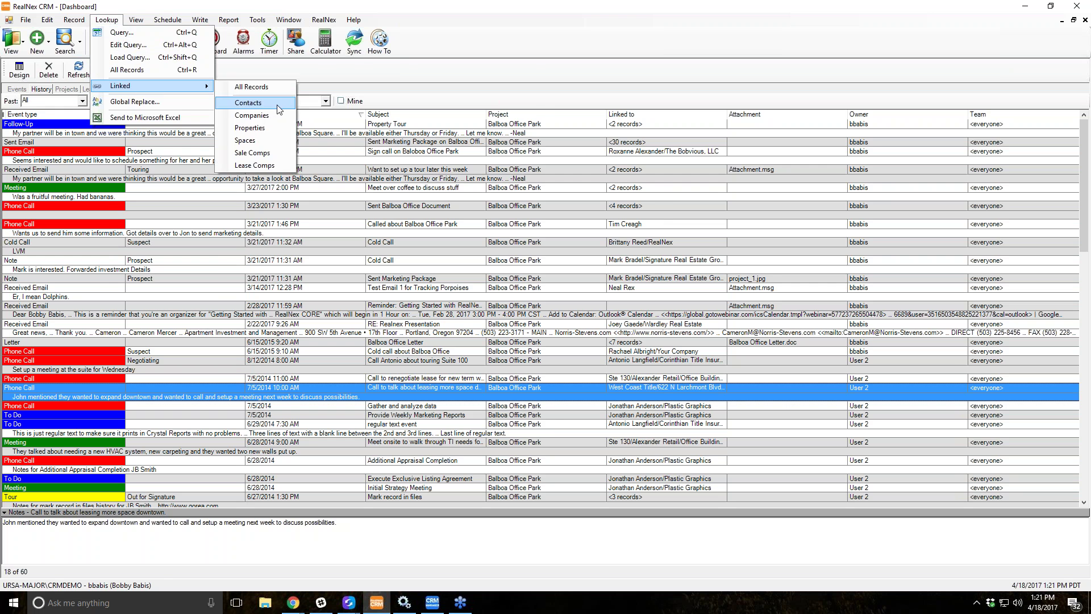
click(292, 108)
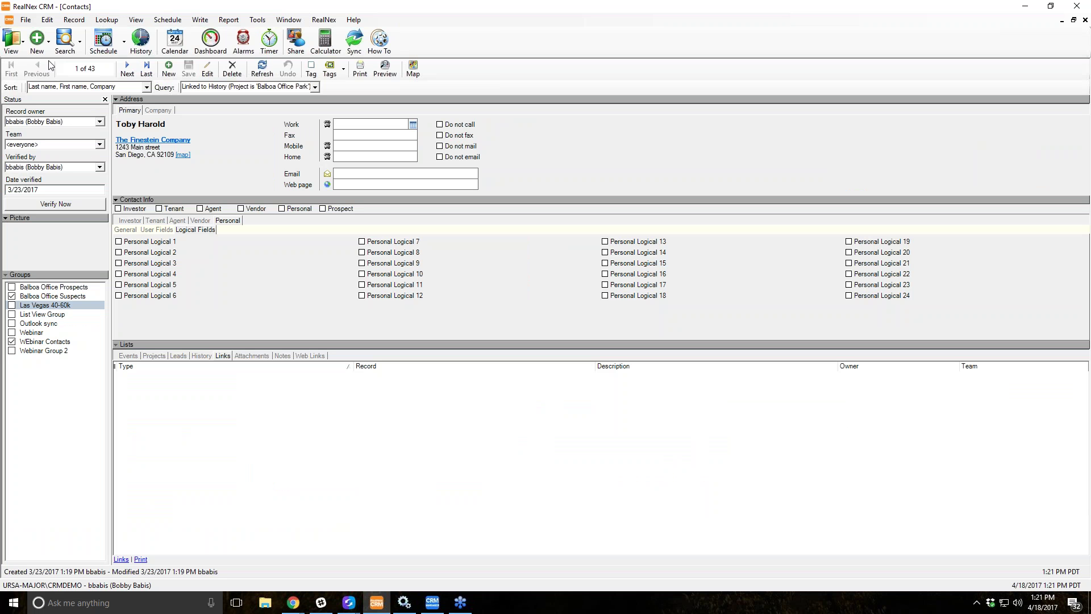
View the linked contacts as a contact list, close it and return to the dashboard window
click(291, 22)
click(295, 24)
double_click(46, 302)
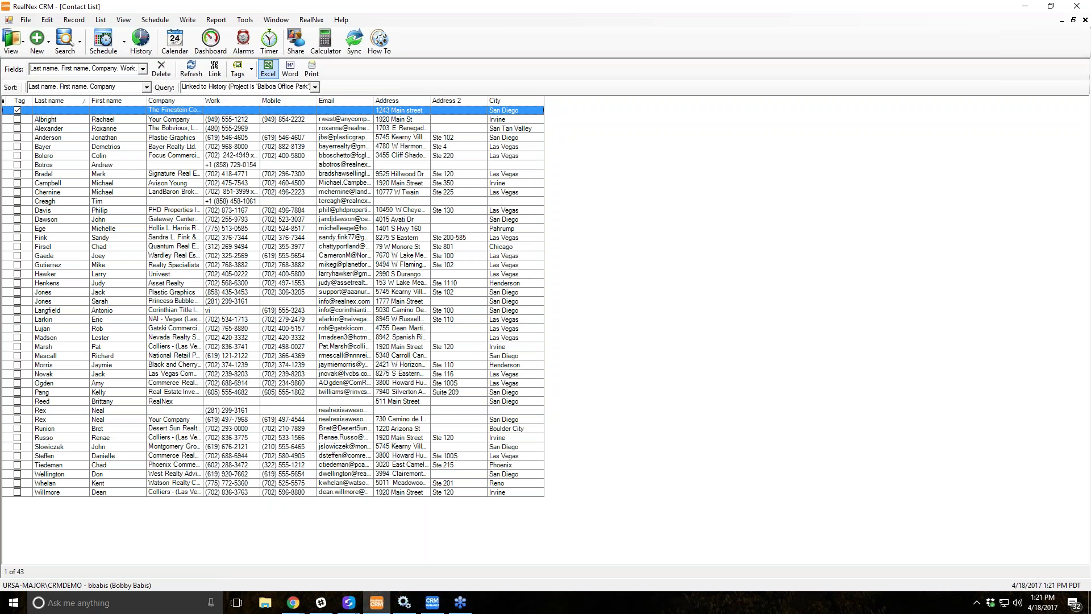
click(1085, 20)
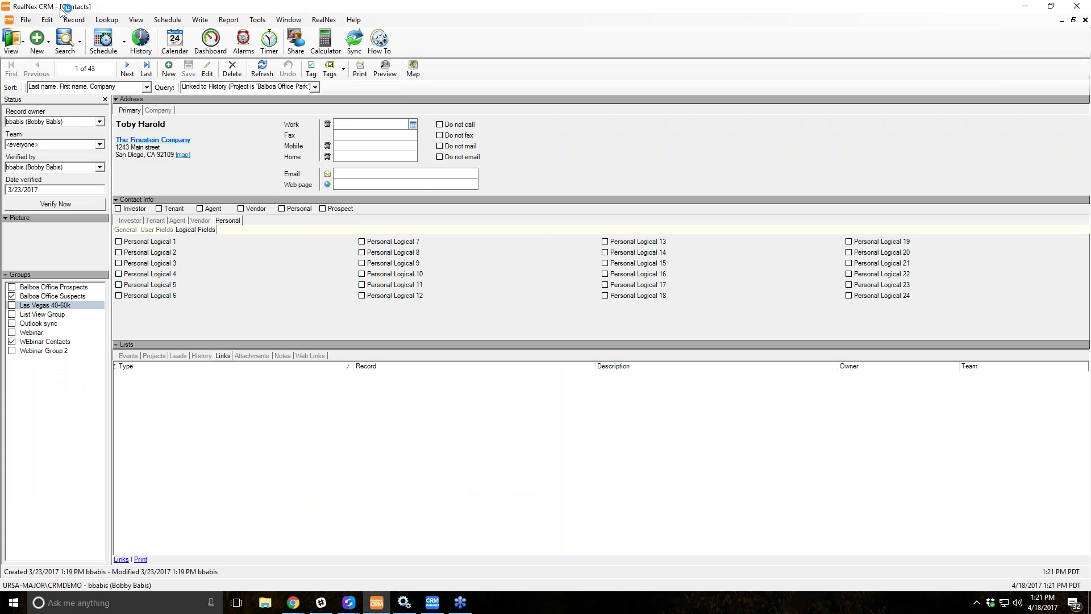
click(289, 20)
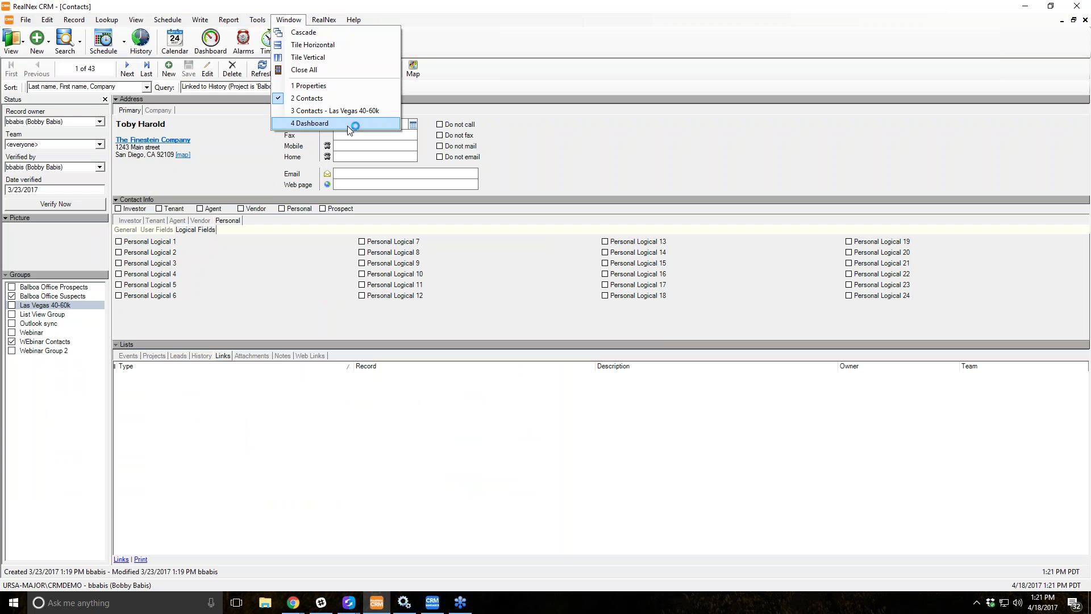
click(348, 123)
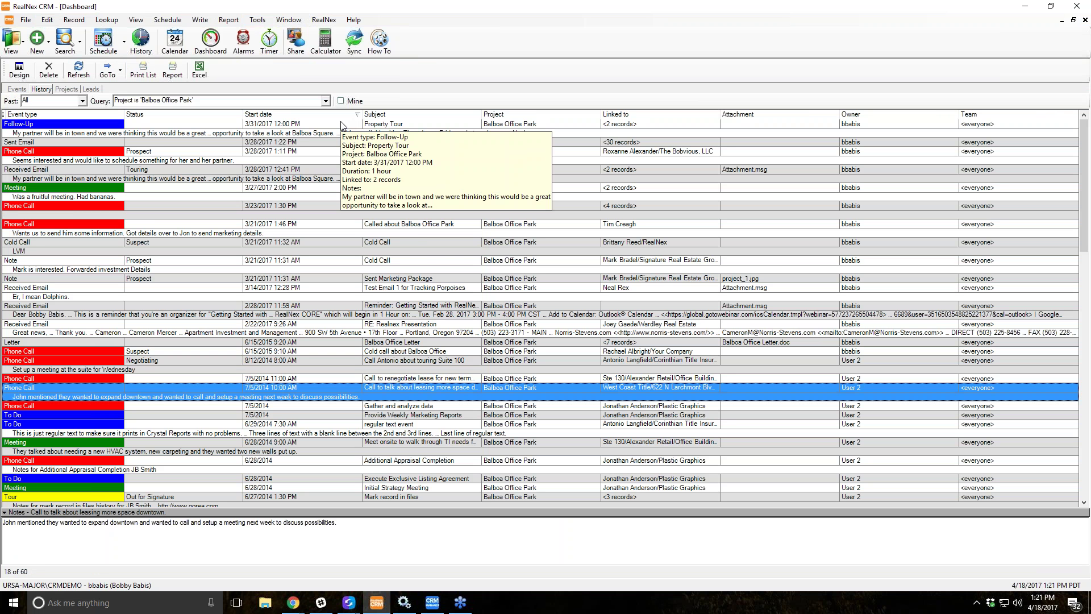
Show the dashboard events with the past period None and the future period All, excluding finished events
click(17, 90)
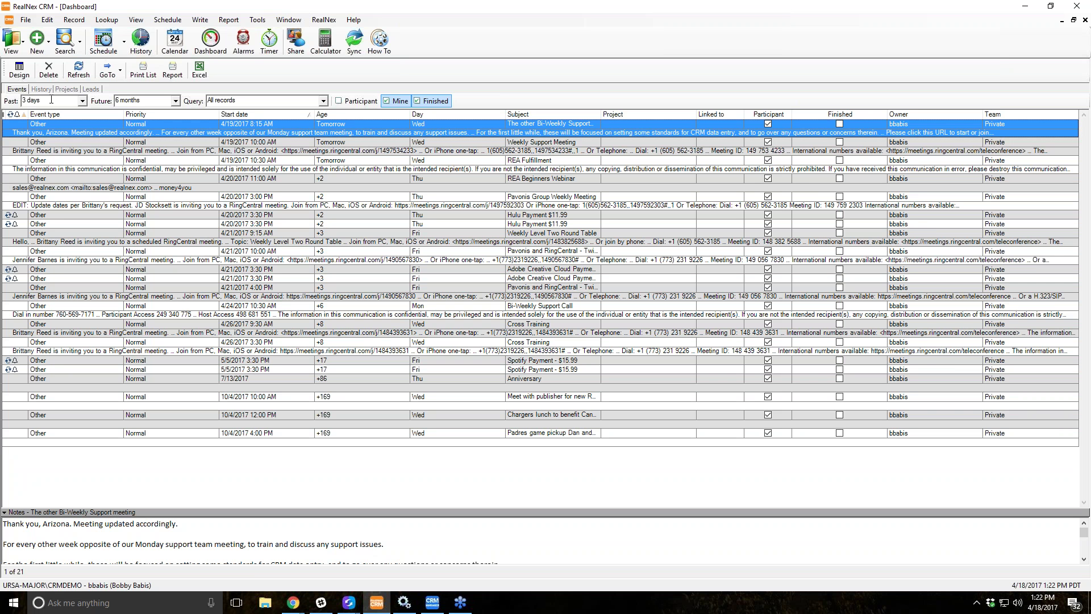
click(69, 101)
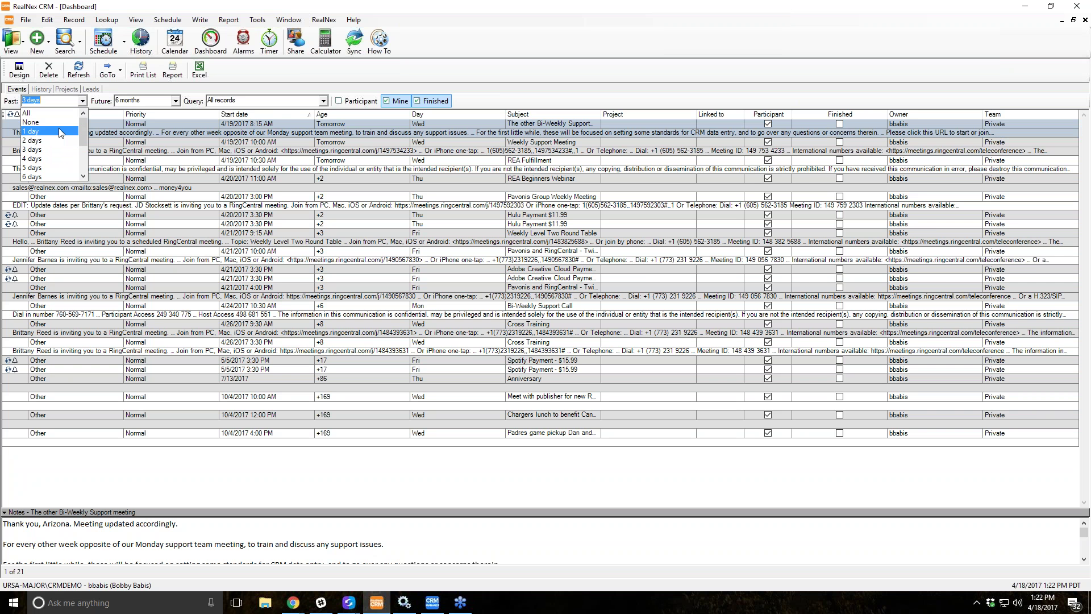
click(59, 119)
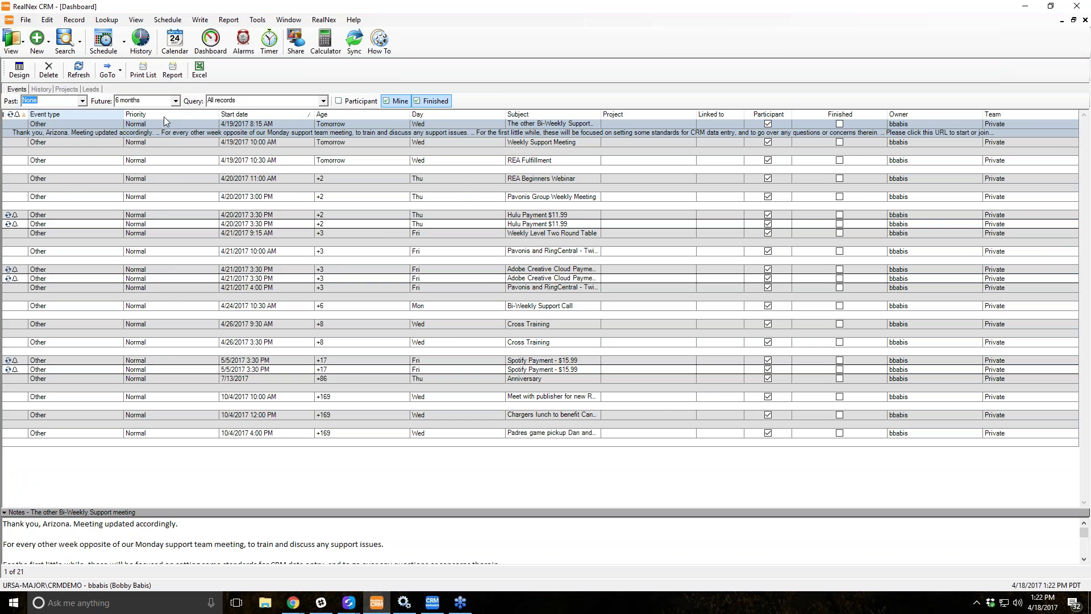
click(176, 101)
scroll(146, 140, up, 2)
scroll(147, 142, down, 2)
scroll(148, 143, up, 1)
scroll(148, 142, up, 2)
click(132, 115)
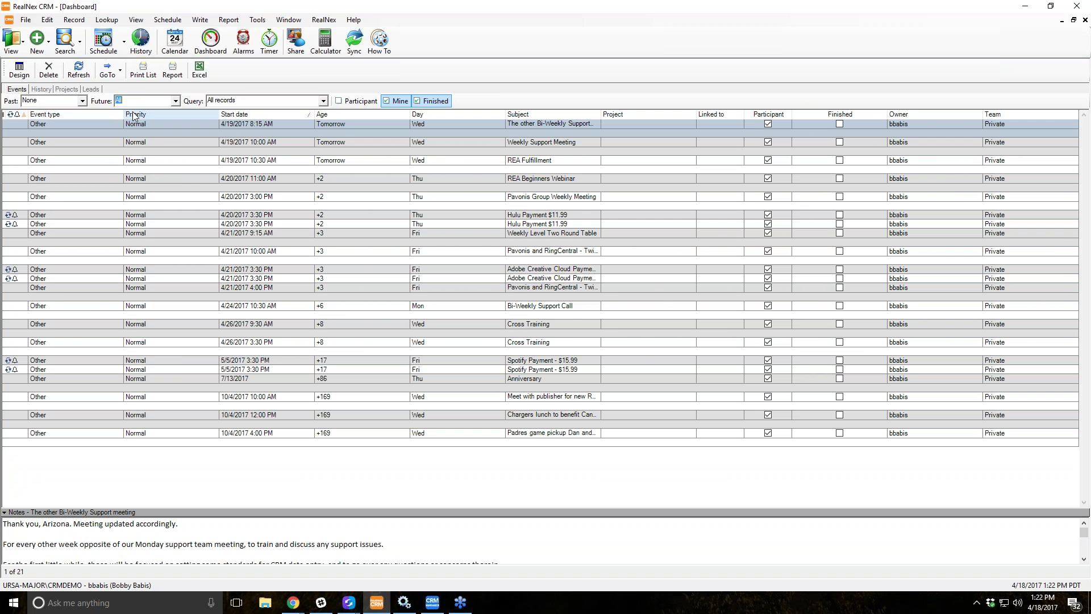
click(424, 102)
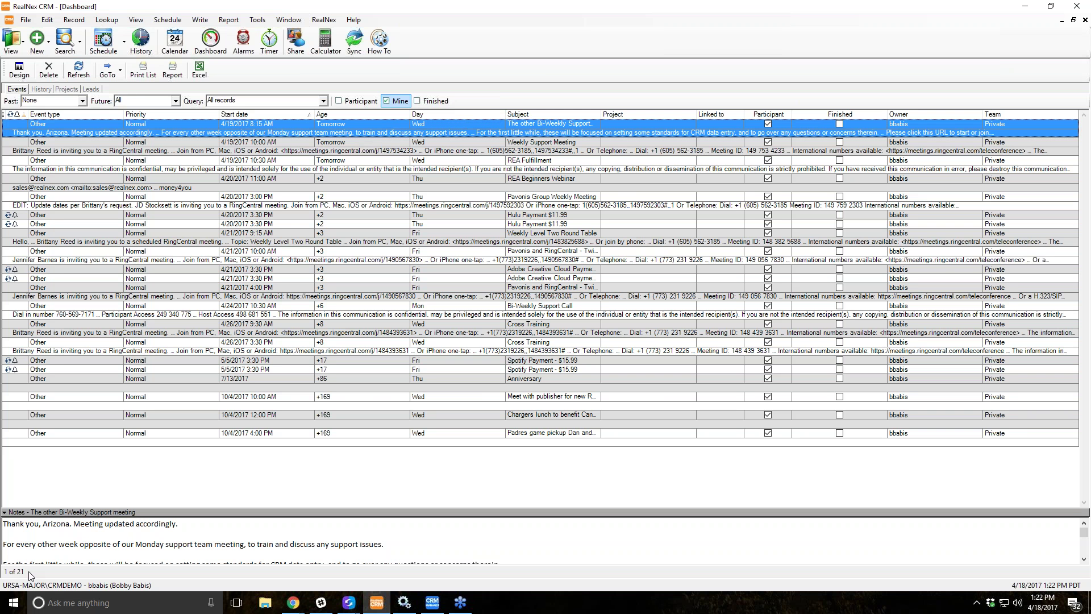
Try to look up the contacts linked to the listed dashboard events
click(106, 20)
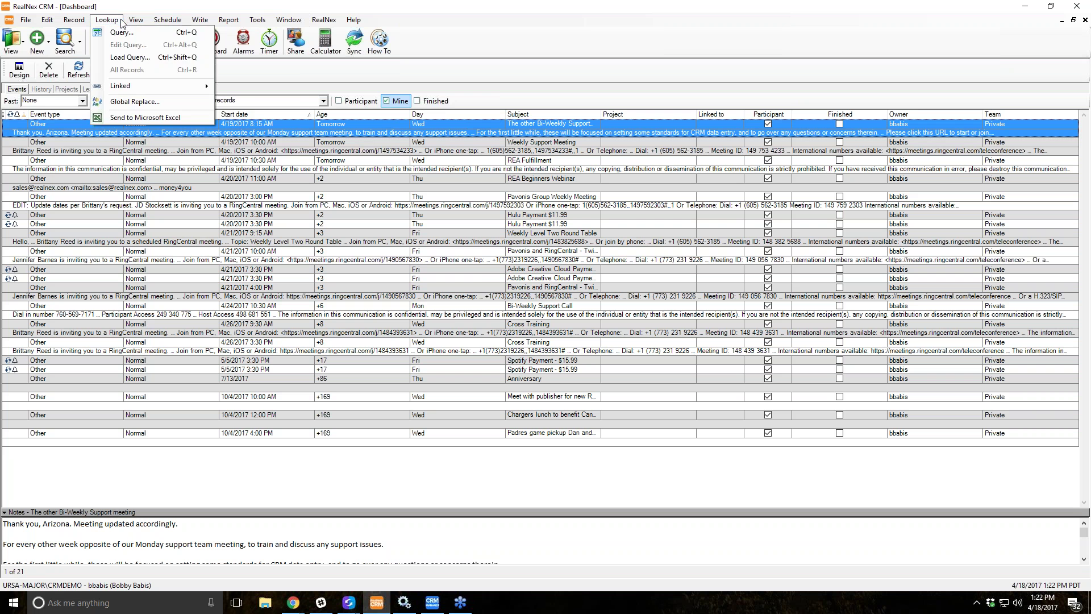
mouse_move(134, 85)
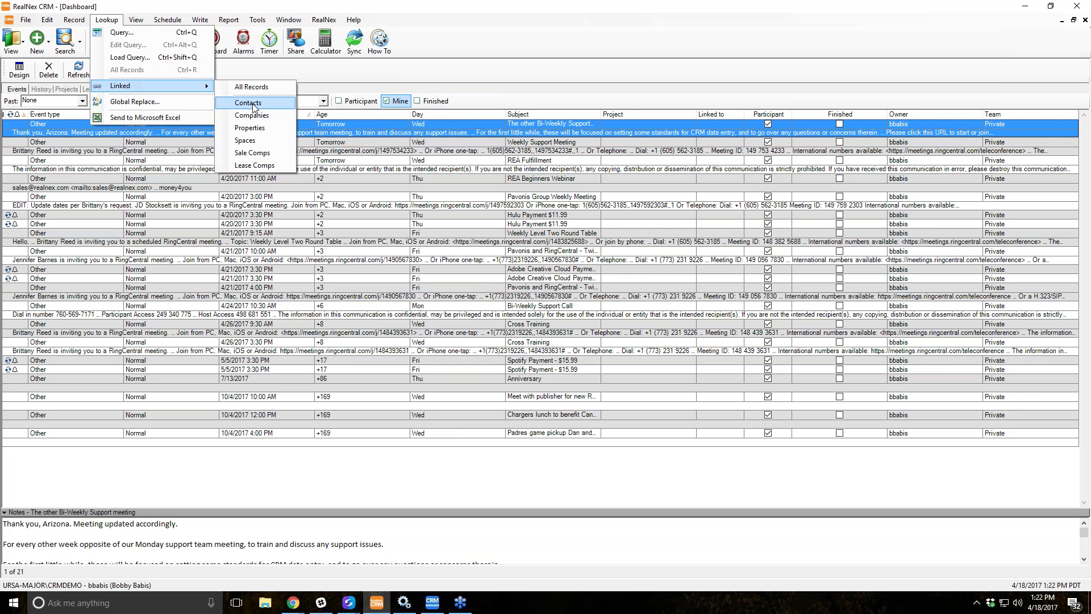
click(244, 110)
click(572, 341)
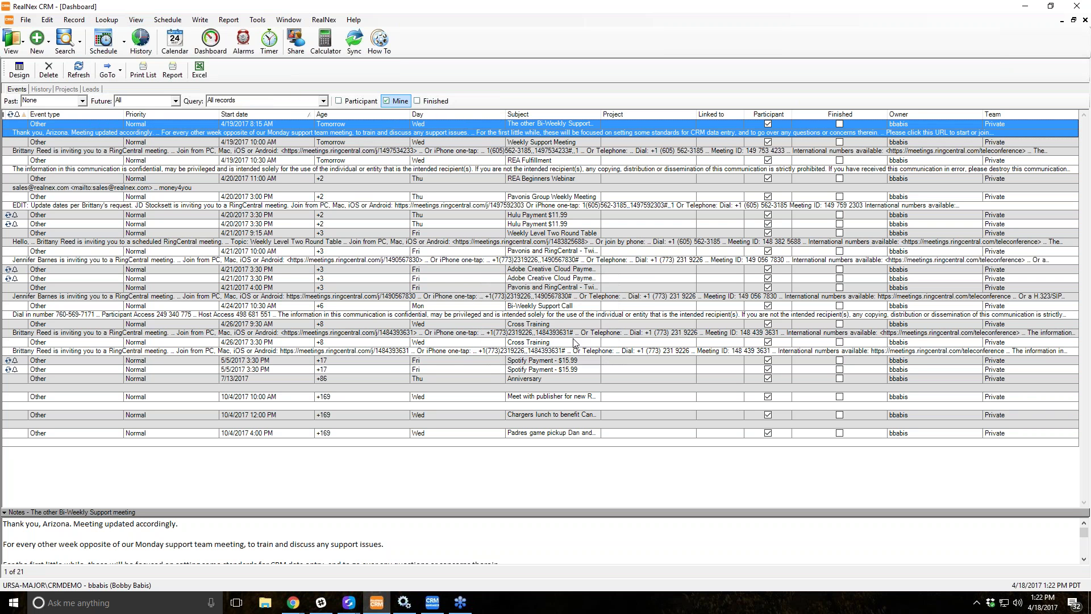
Widen the Project column in the events list
drag(698, 123, 831, 124)
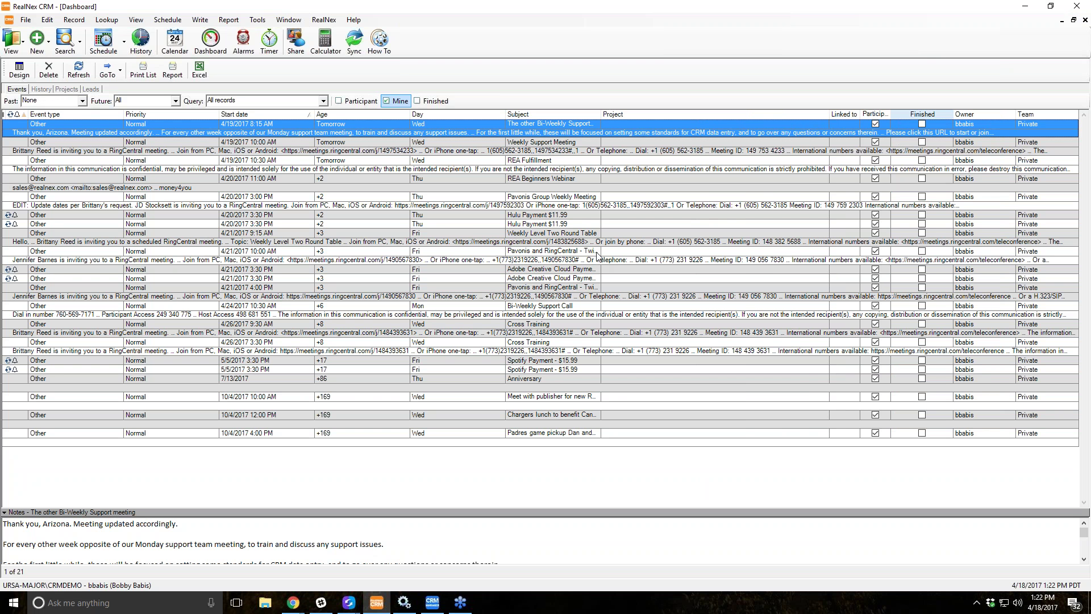
mouse_move(770, 163)
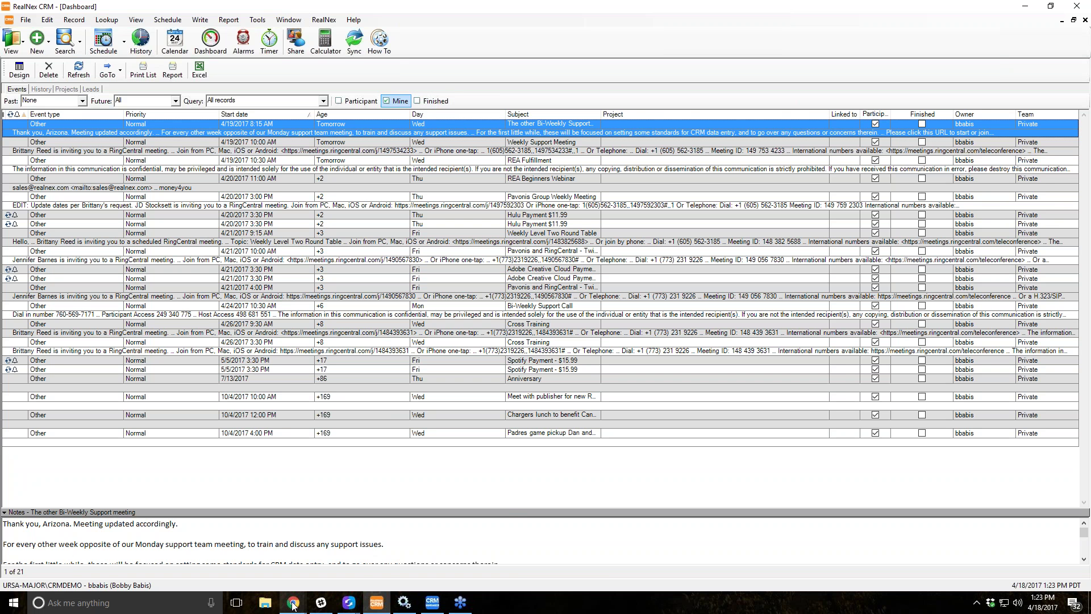
Switch to RealNex CORE in Chrome and open the personal groups list
mouse_move(293, 607)
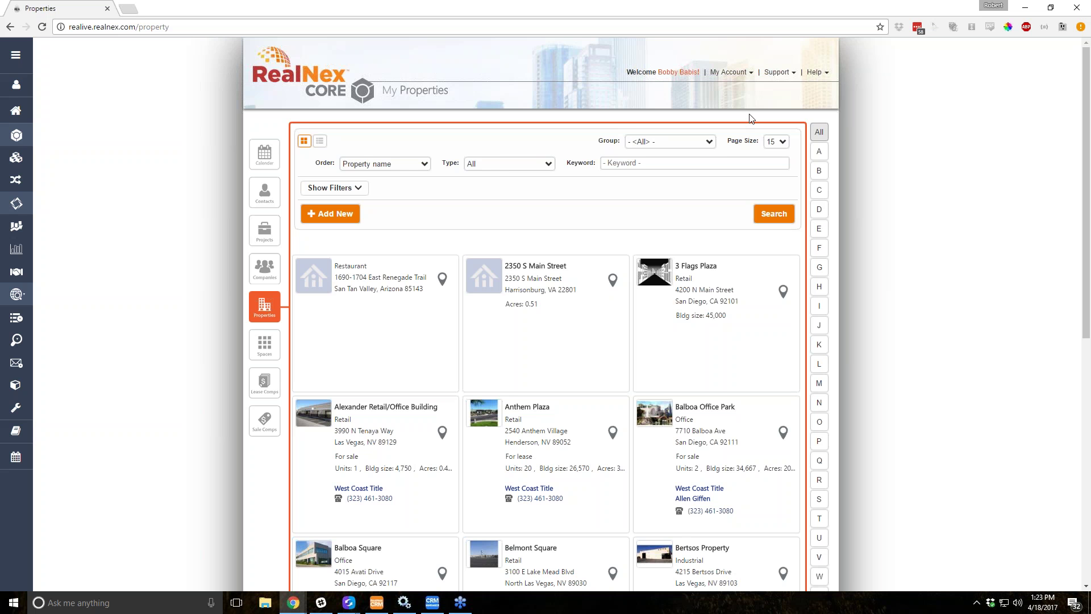
click(751, 74)
mouse_move(768, 167)
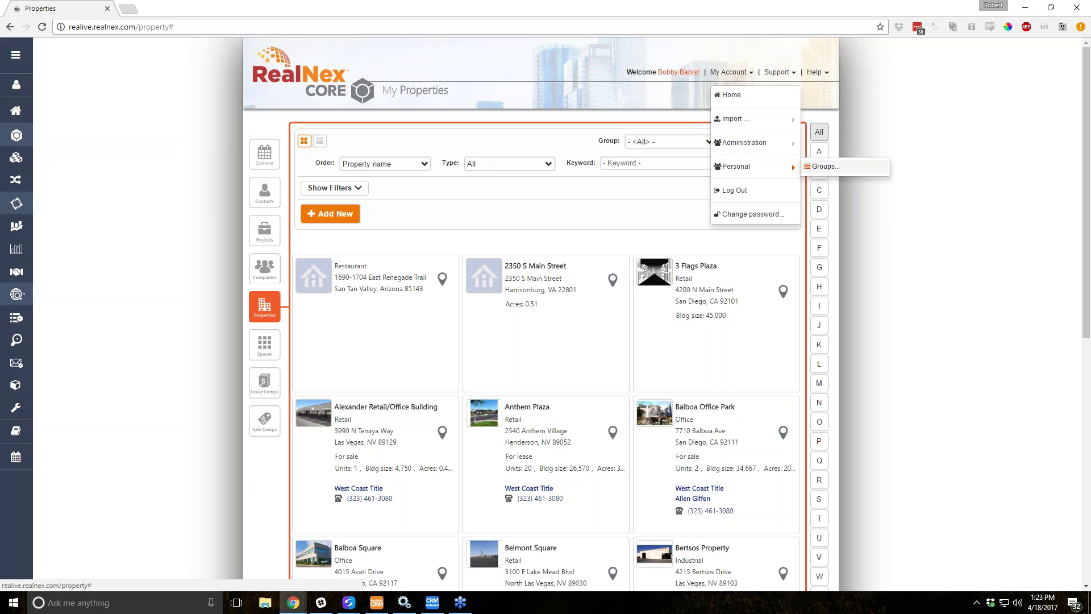
click(824, 166)
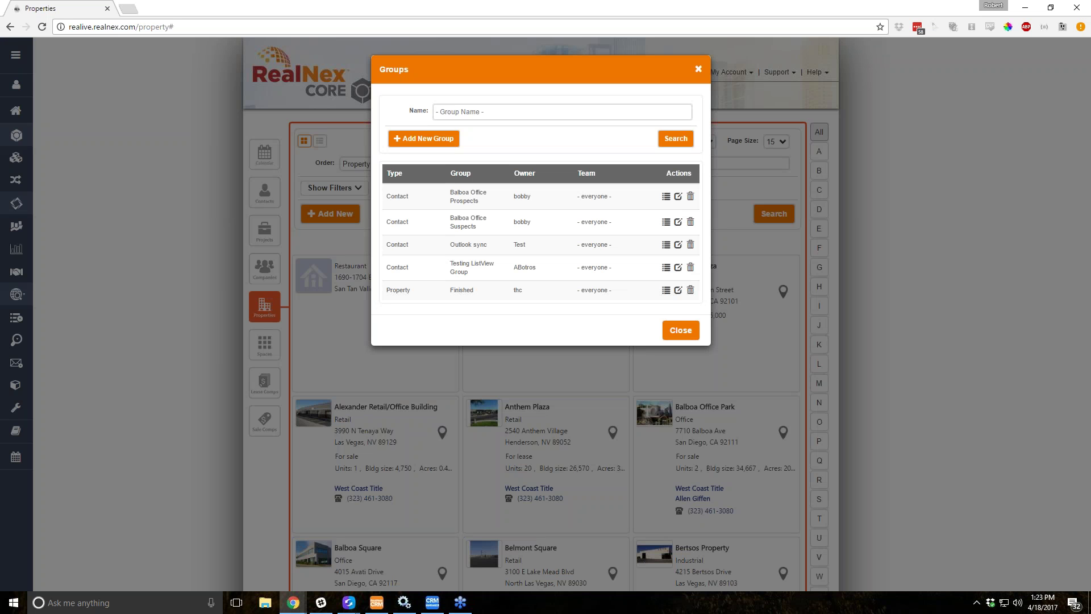
Create a group named Flower Street Suspects with type All, owned by Me and shared with everyone
click(430, 141)
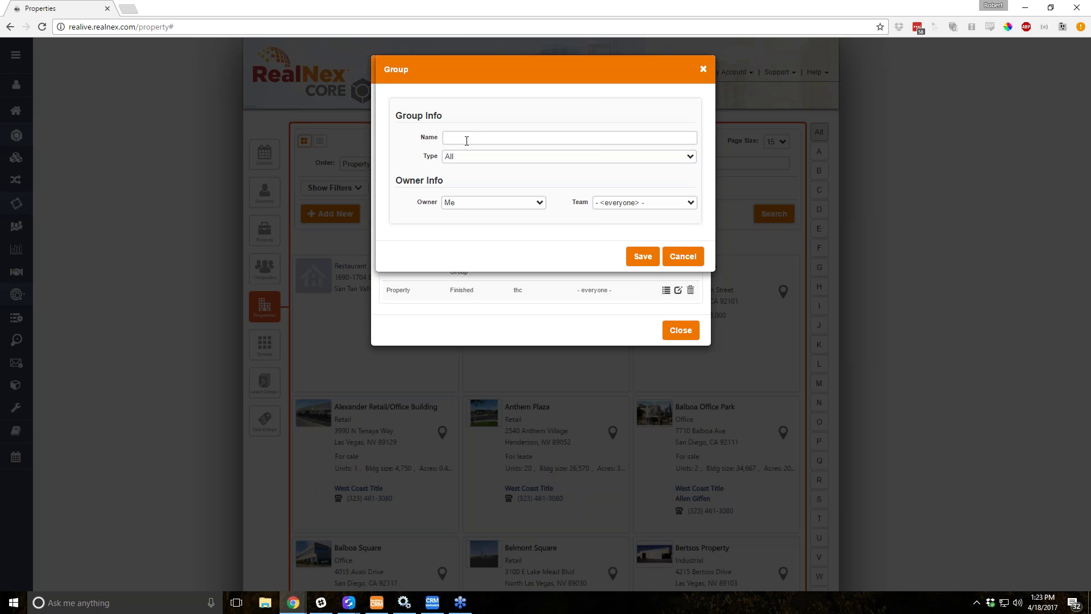
text(Flowe)
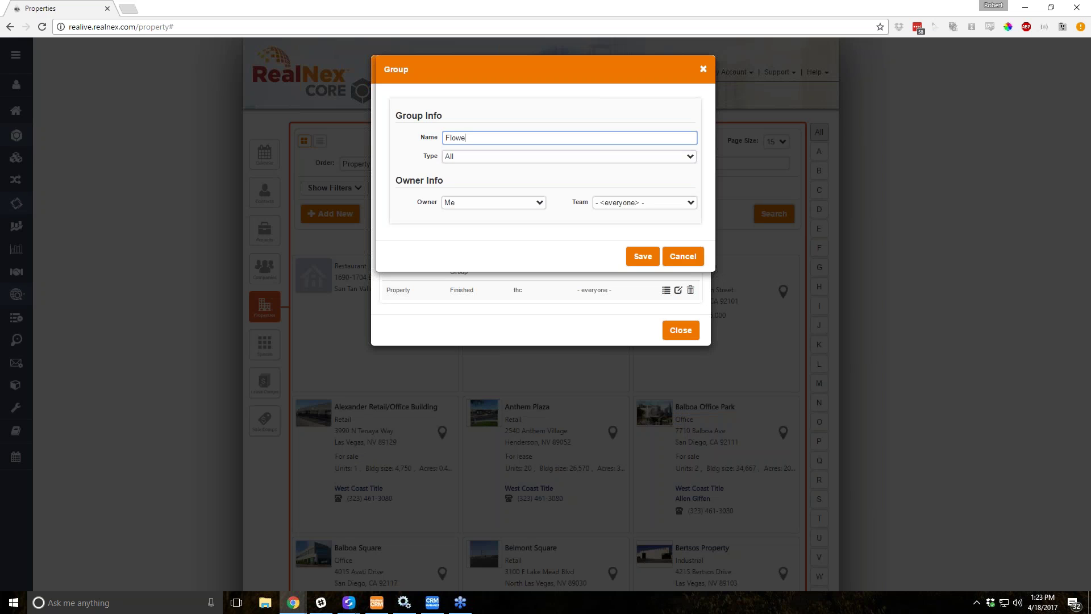
text(r Street Suspects)
key(Tab)
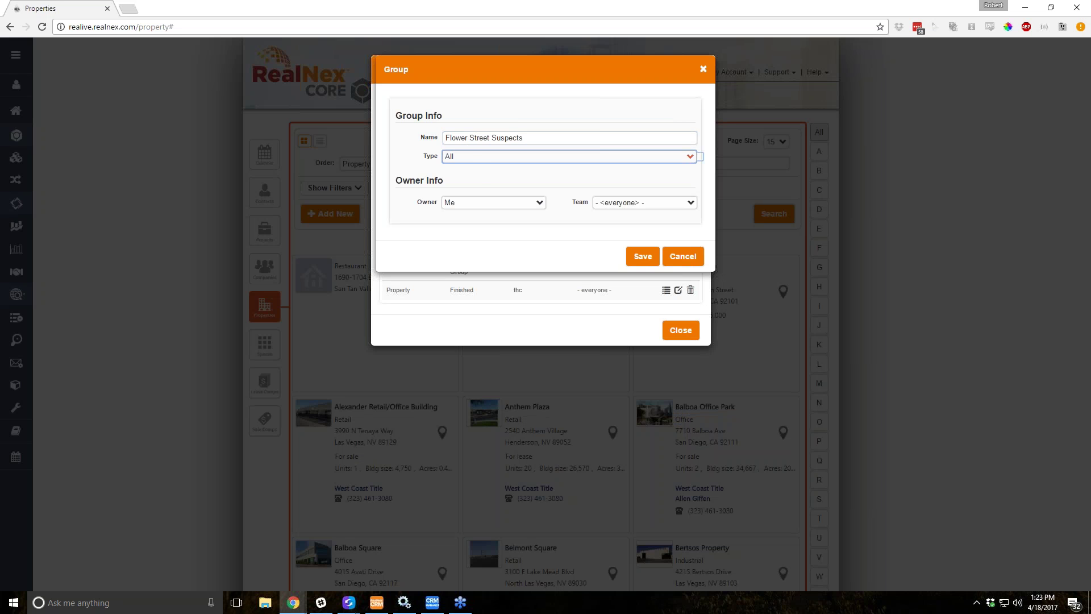
click(476, 162)
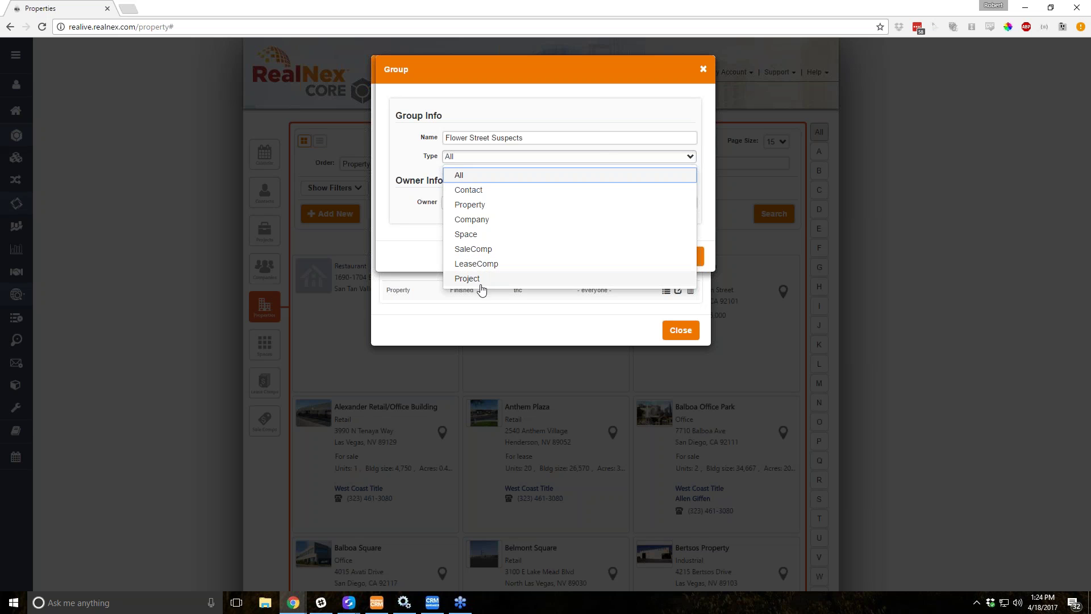
click(470, 178)
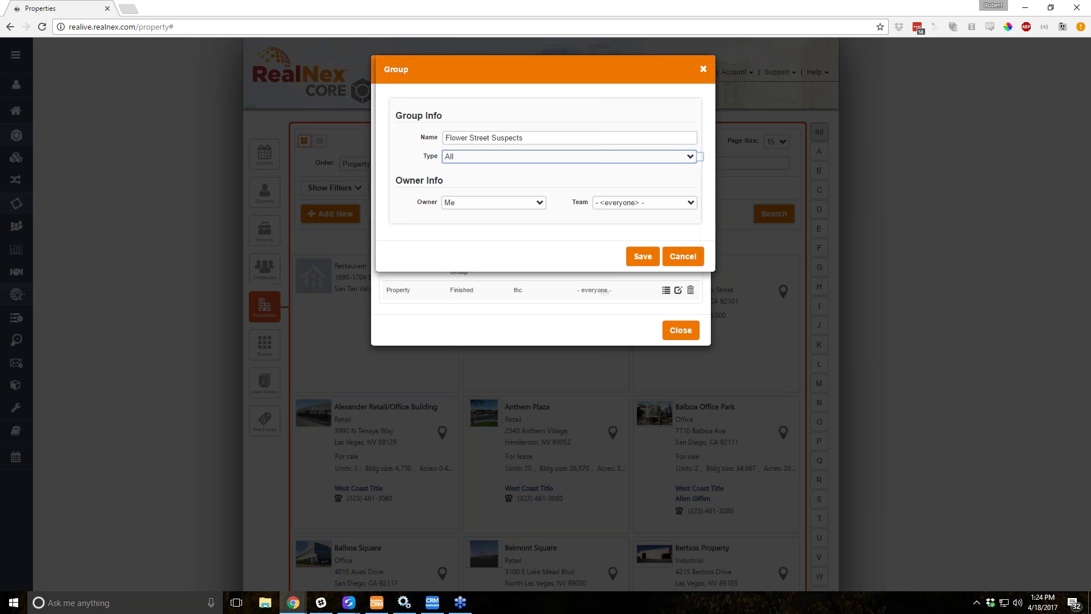
click(635, 262)
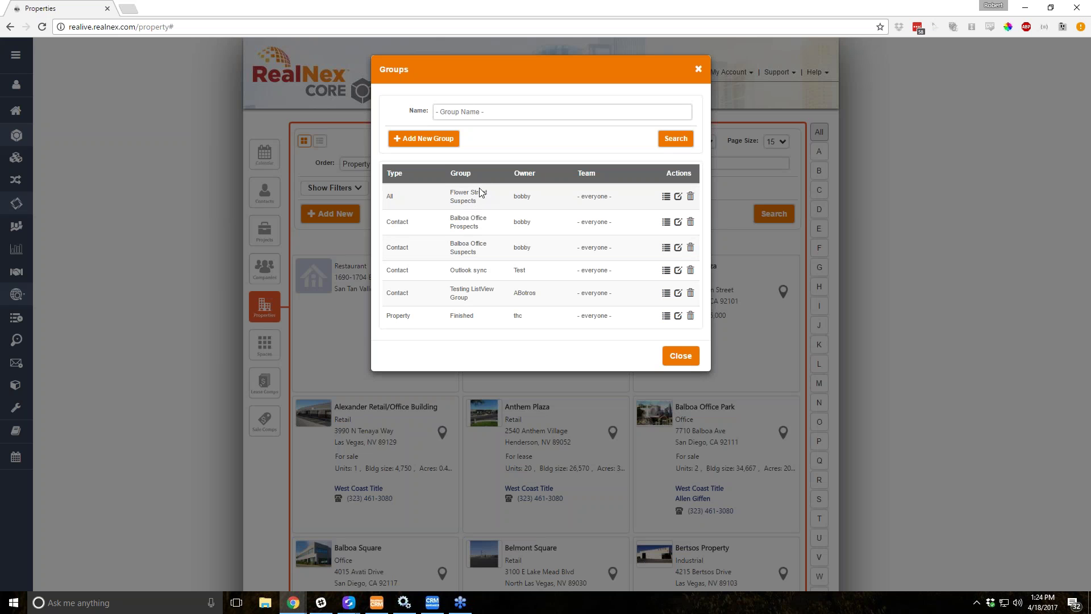
Change the type of the Flower Street Suspects group to Contact and save it
click(678, 196)
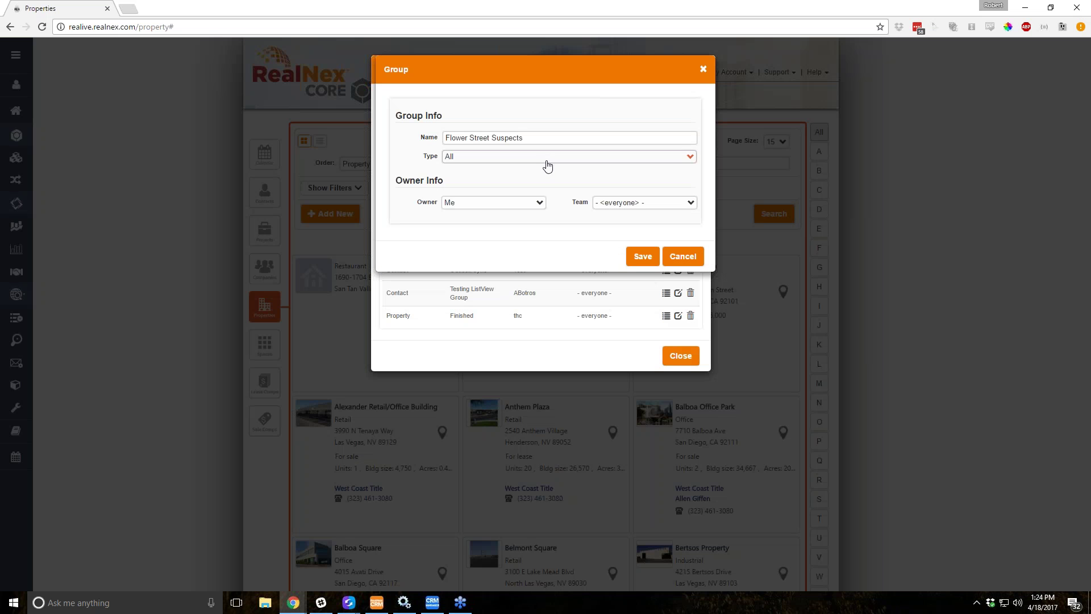
click(549, 158)
click(538, 190)
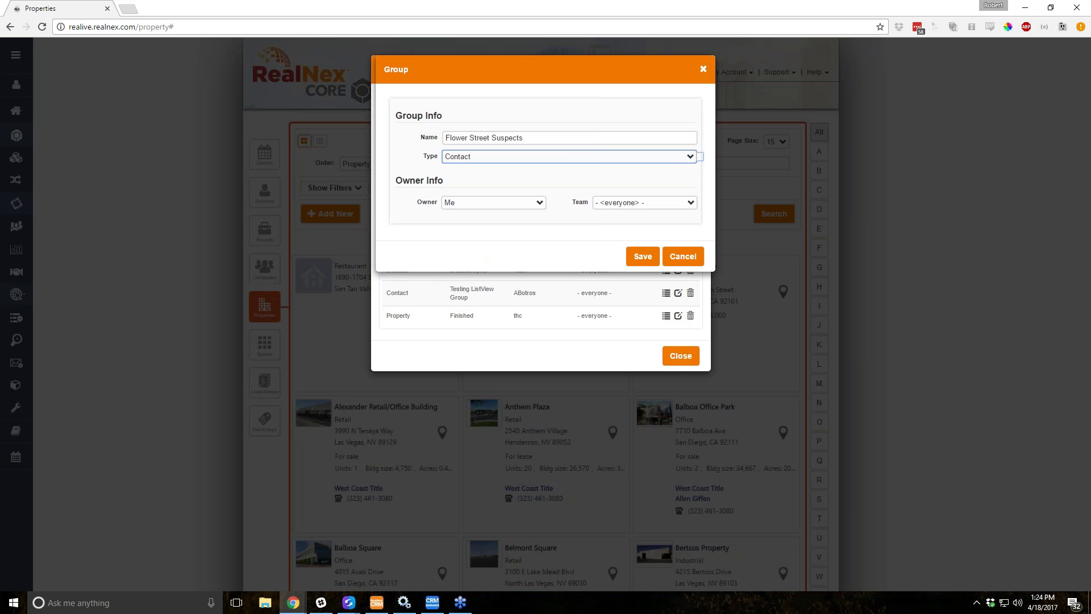
click(641, 257)
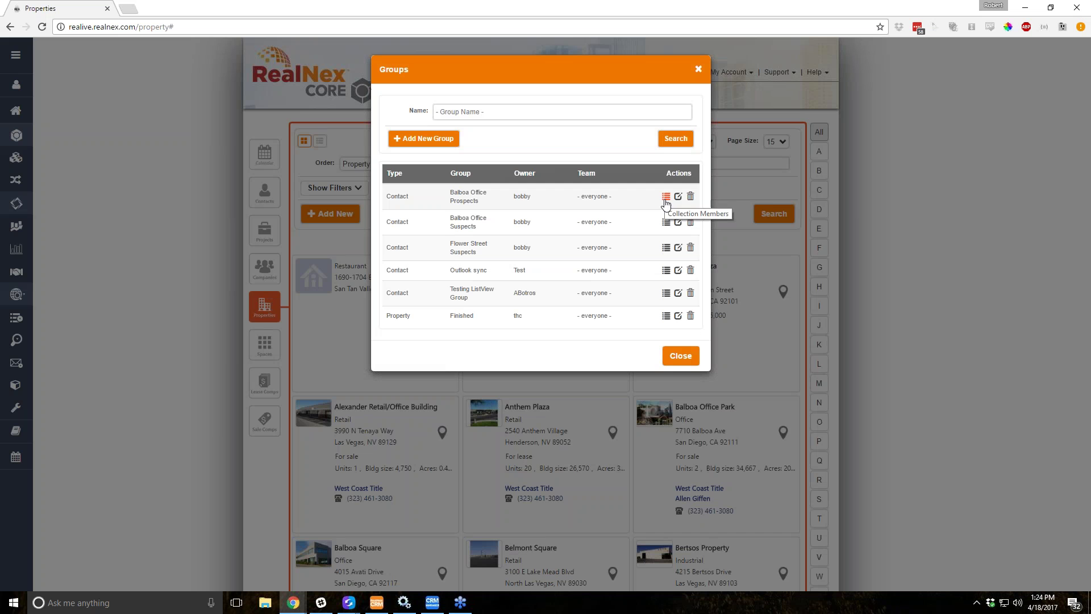
View the members of the Balboa Office Prospects group and the Balboa Office Suspects group
click(666, 197)
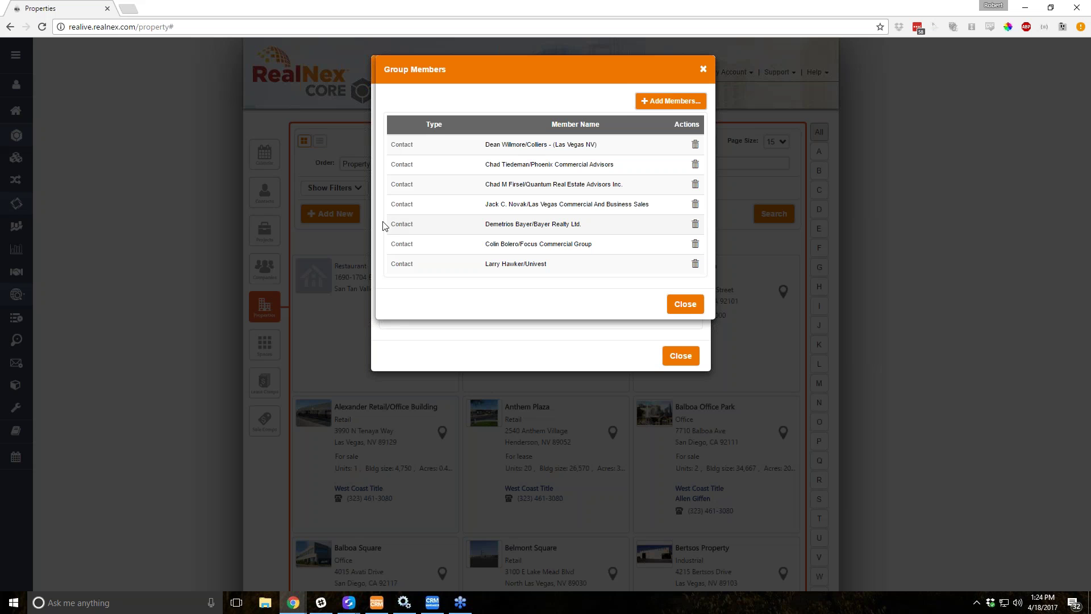
click(687, 305)
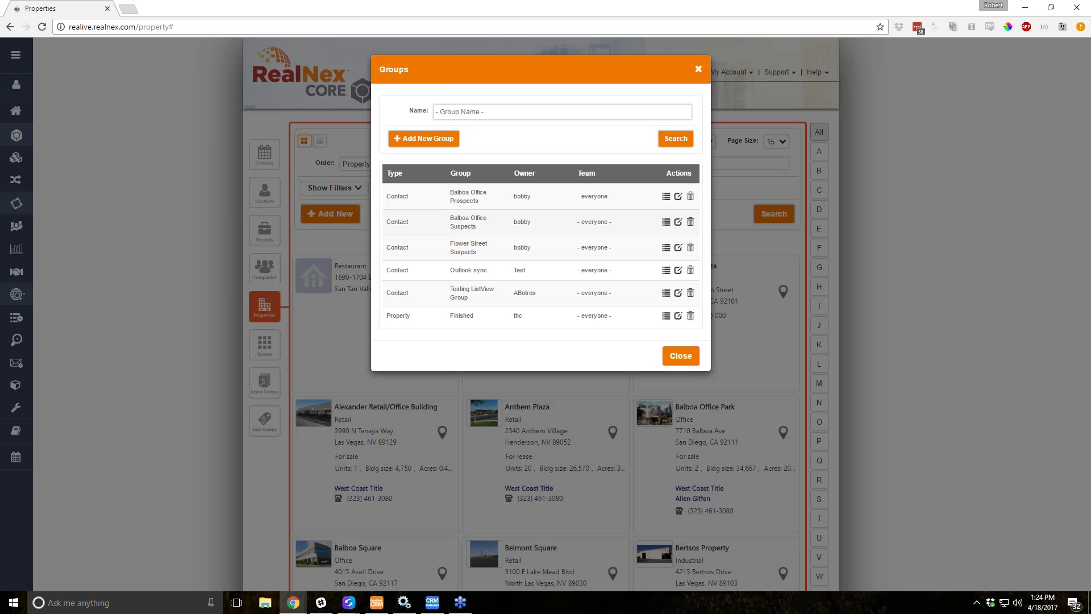
click(667, 222)
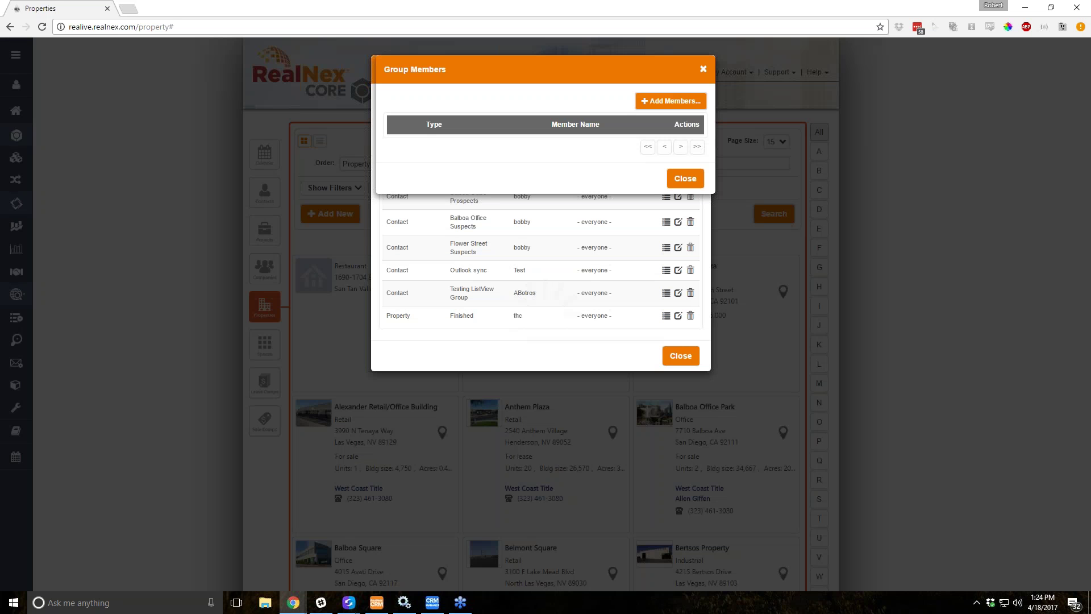
click(685, 174)
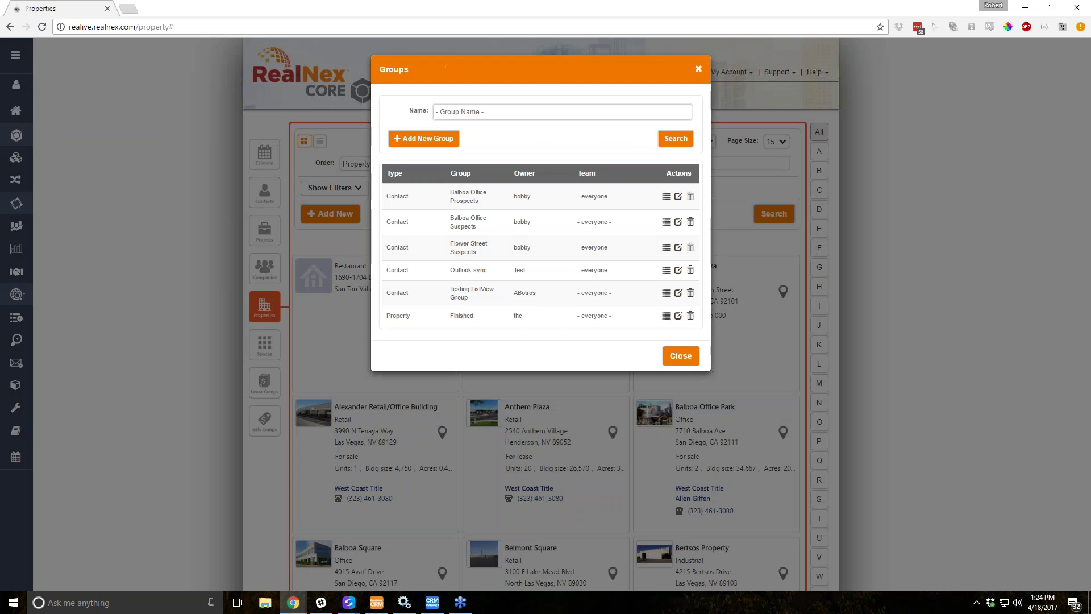
View the Outlook sync group's members through the last page, and close the groups list
click(668, 271)
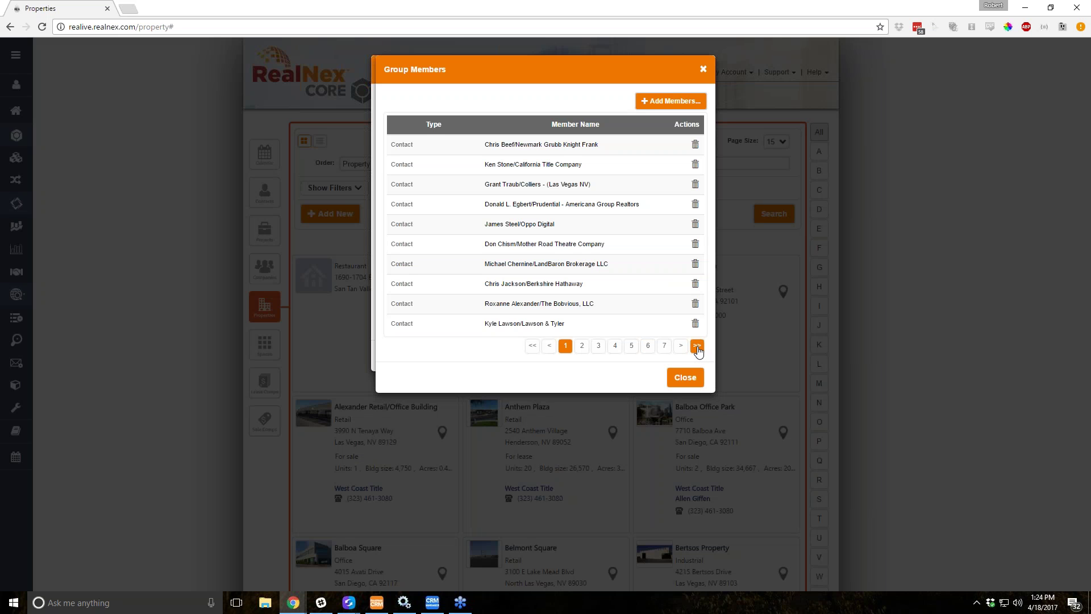
click(698, 346)
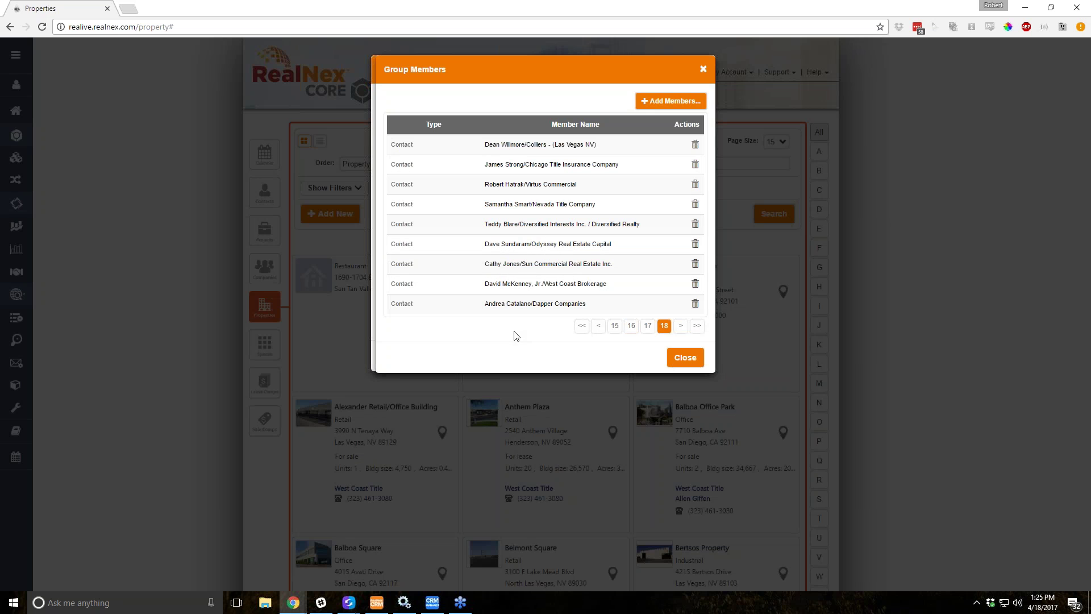
click(692, 362)
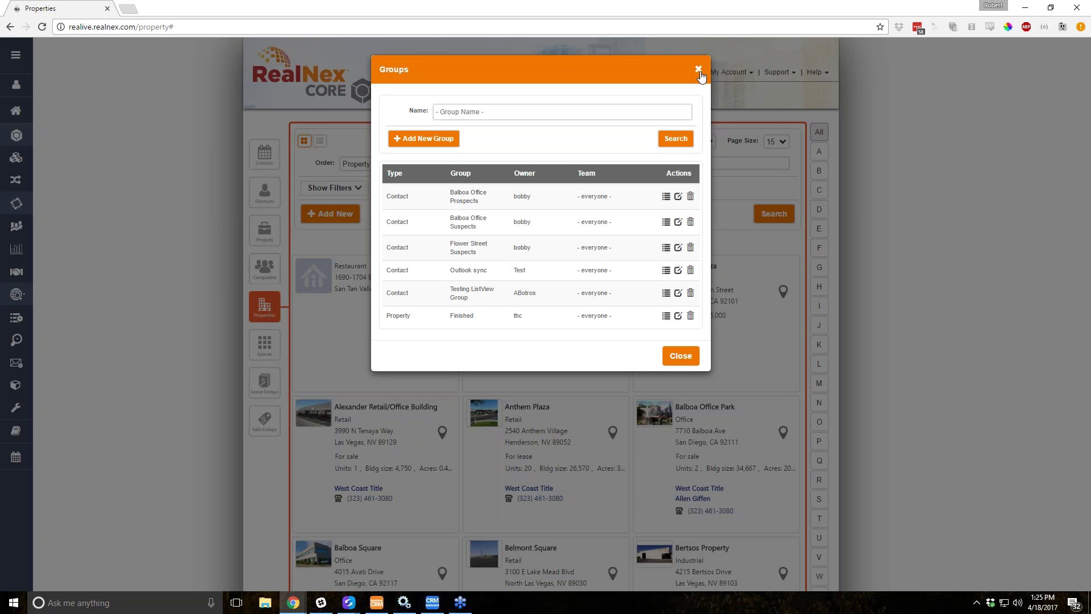
click(698, 69)
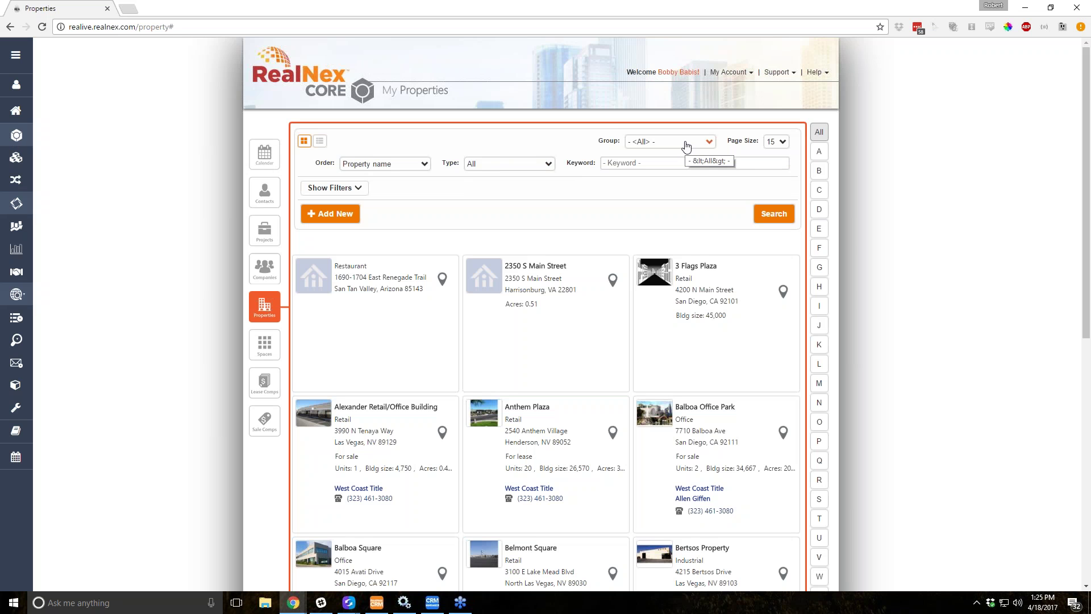
Filter the contacts by the Outlook sync group and check the total number of contacts
click(264, 192)
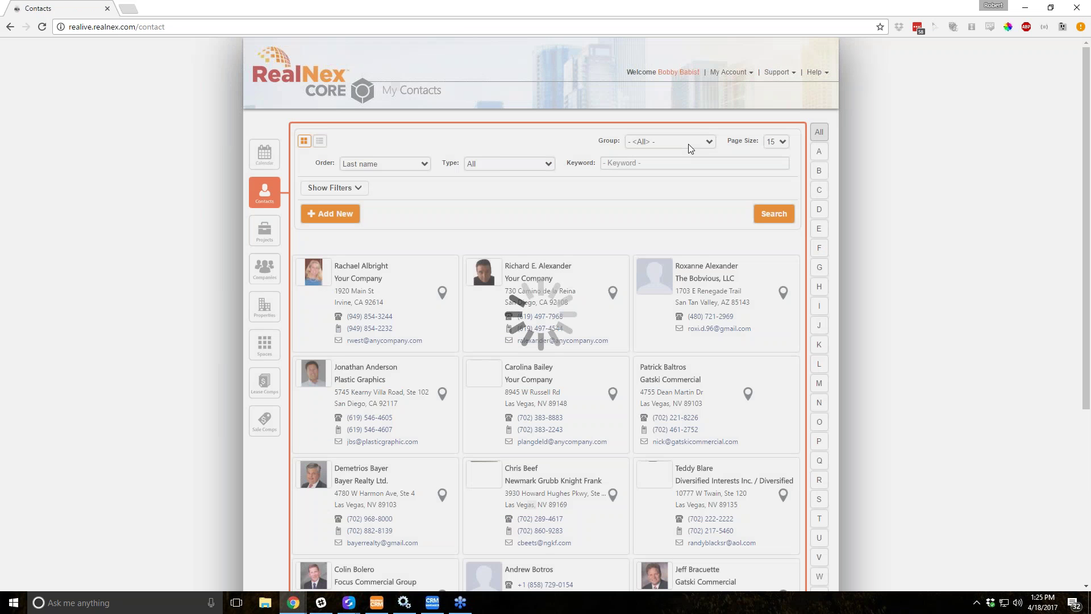
click(688, 144)
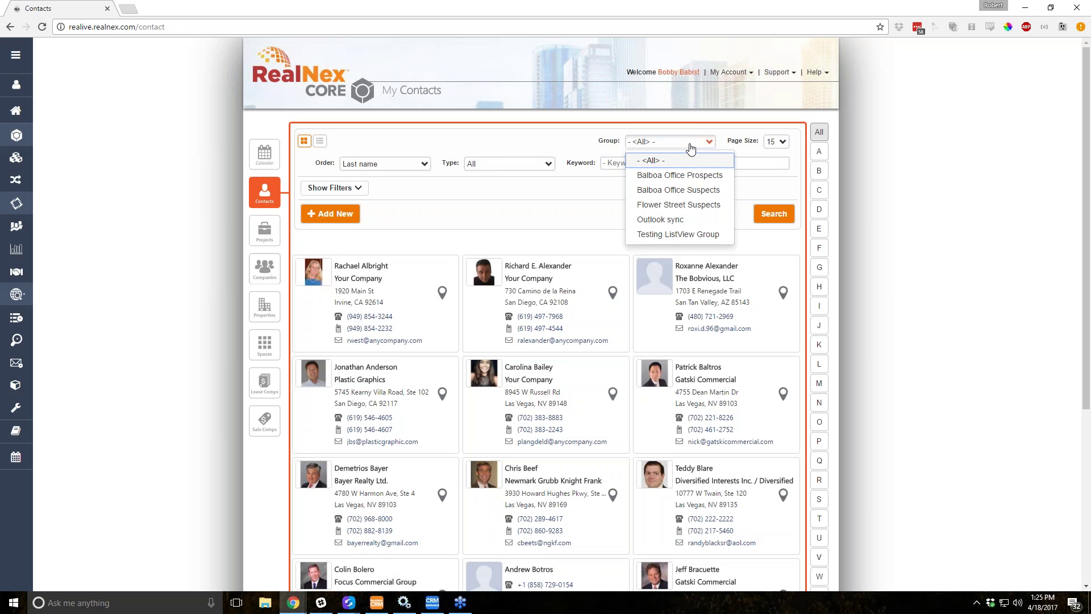
click(688, 221)
scroll(196, 293, down, 5)
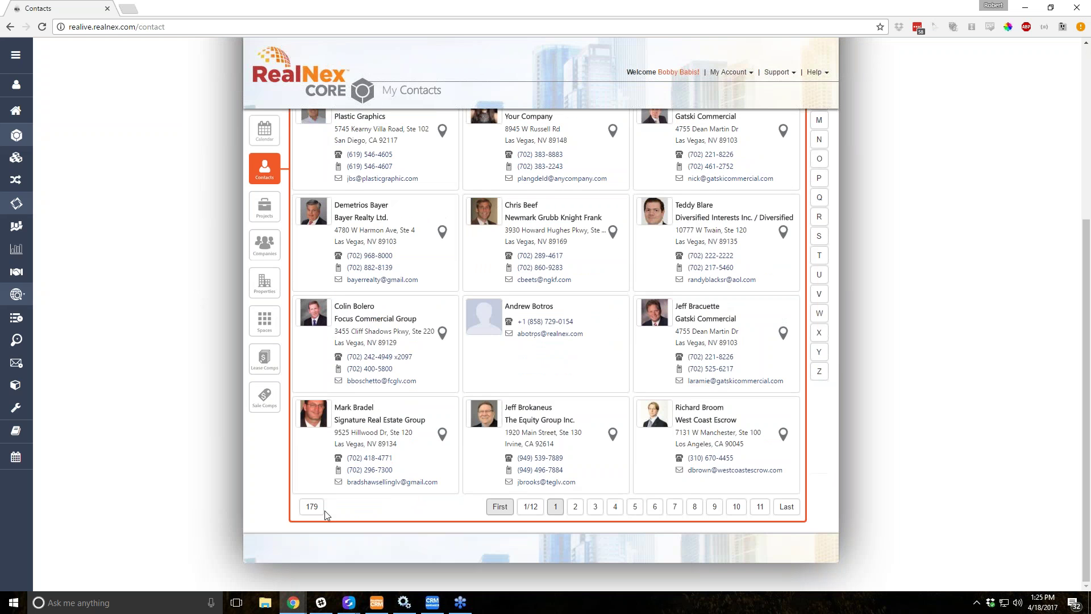
double_click(314, 507)
scroll(168, 422, up, 5)
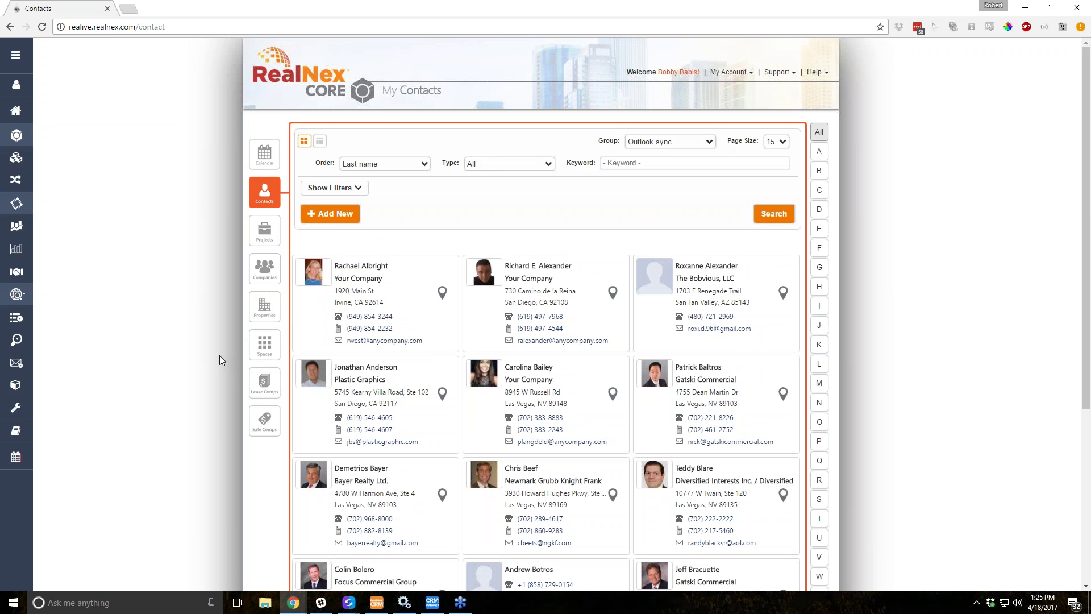
Open the contact picker for adding members to the Balboa Office Prospects group, cancel it, and close the groups list
click(731, 73)
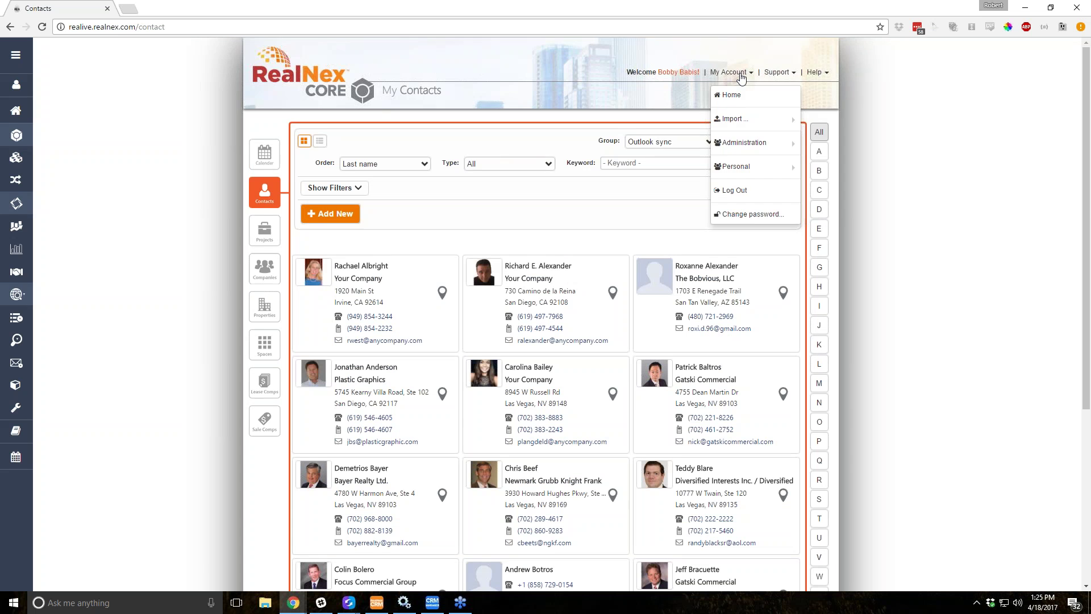
mouse_move(774, 166)
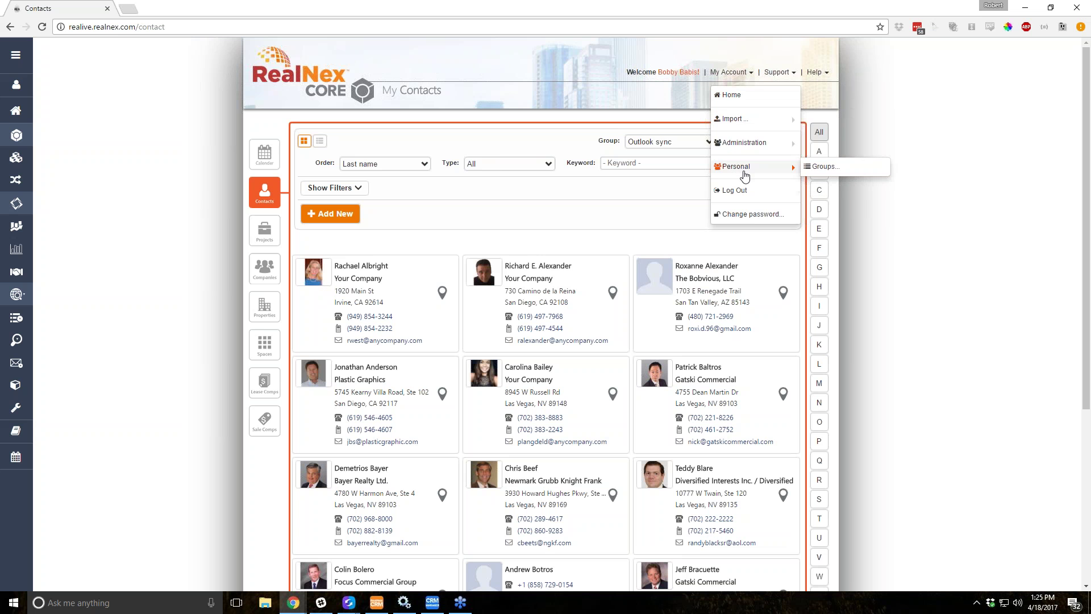
click(851, 172)
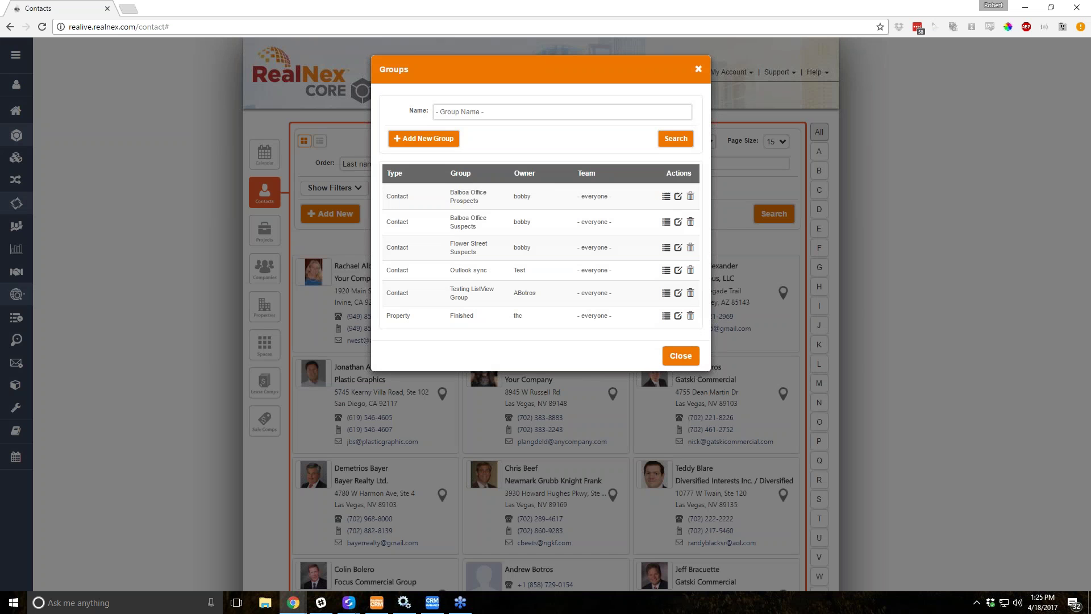
click(666, 196)
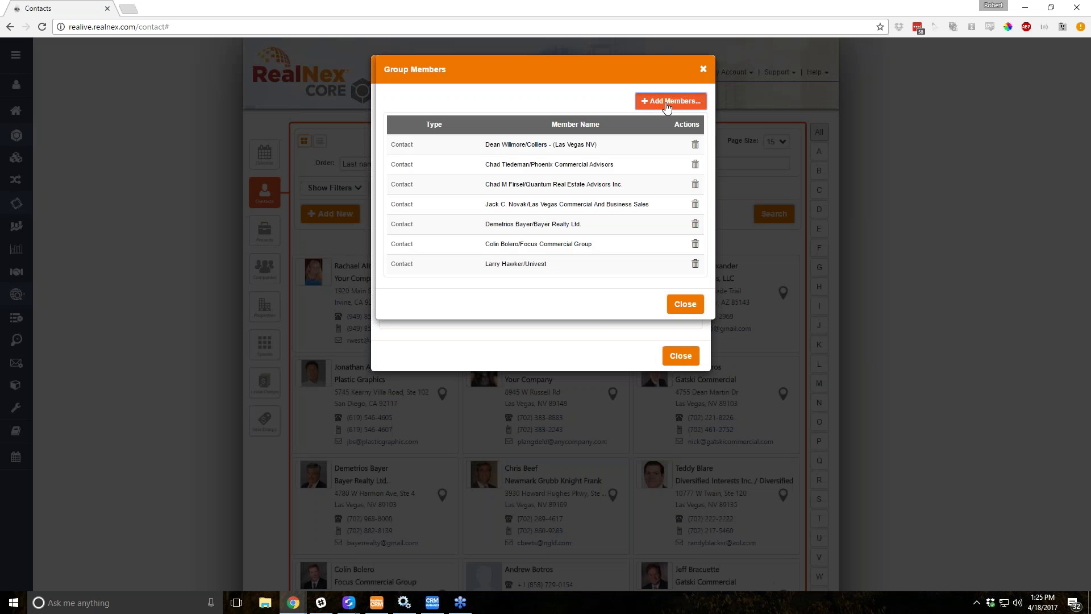
click(668, 104)
click(671, 123)
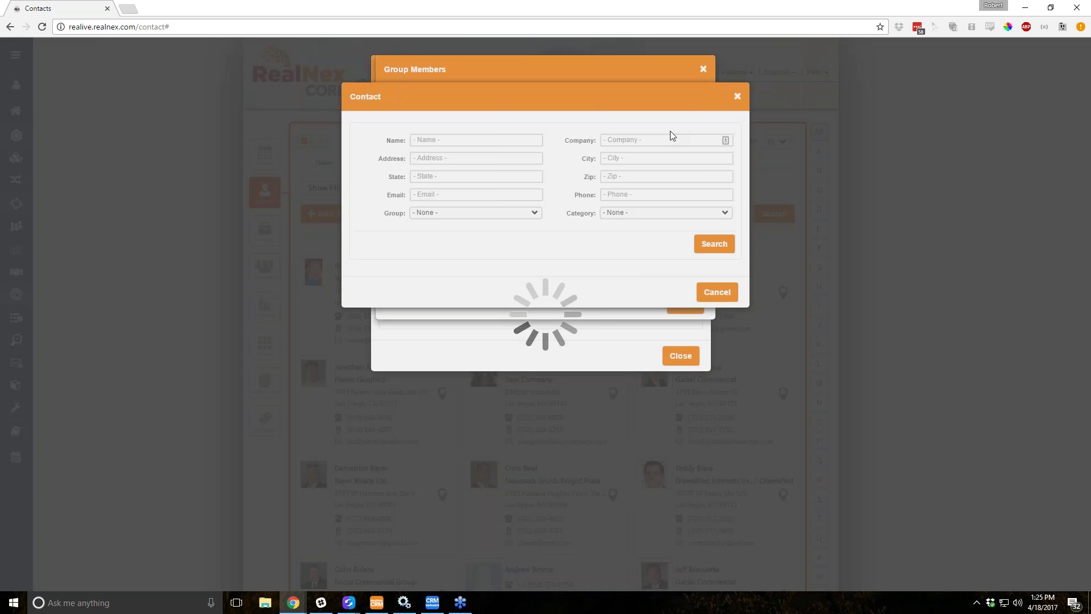
click(717, 292)
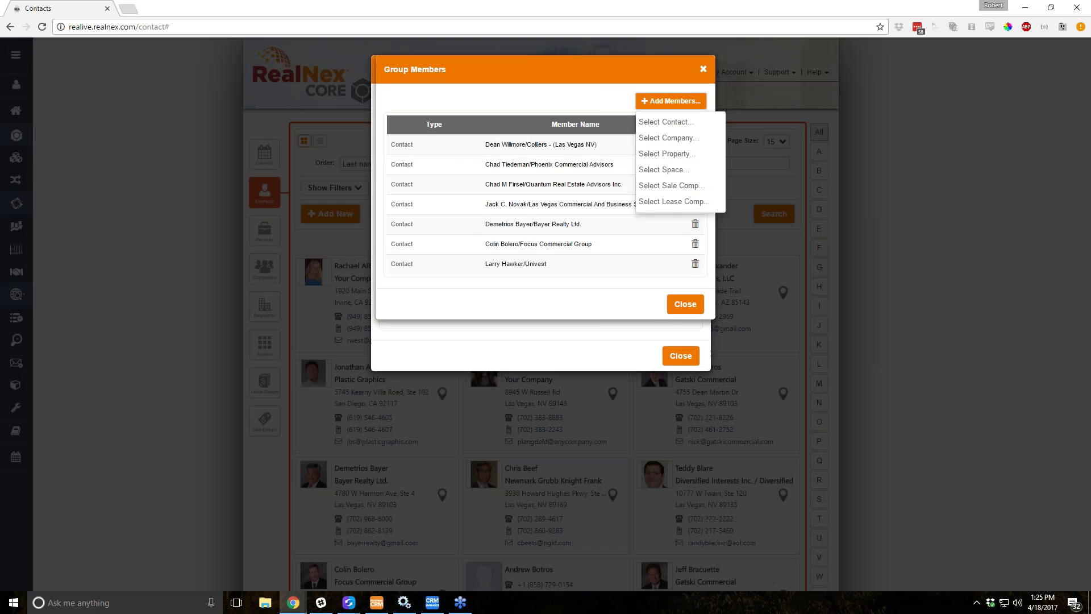
click(685, 349)
click(469, 270)
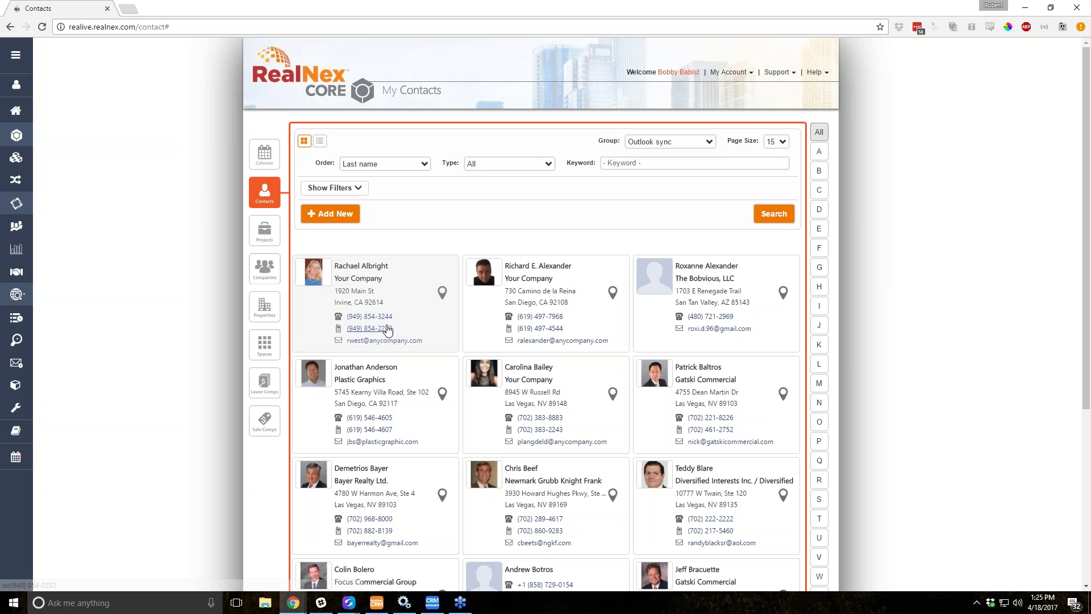
Open the support specialist's contact record and add the contact to the Flower Street Suspects, Testing ListView Group and Balboa Office Prospects groups
scroll(370, 320, down, 5)
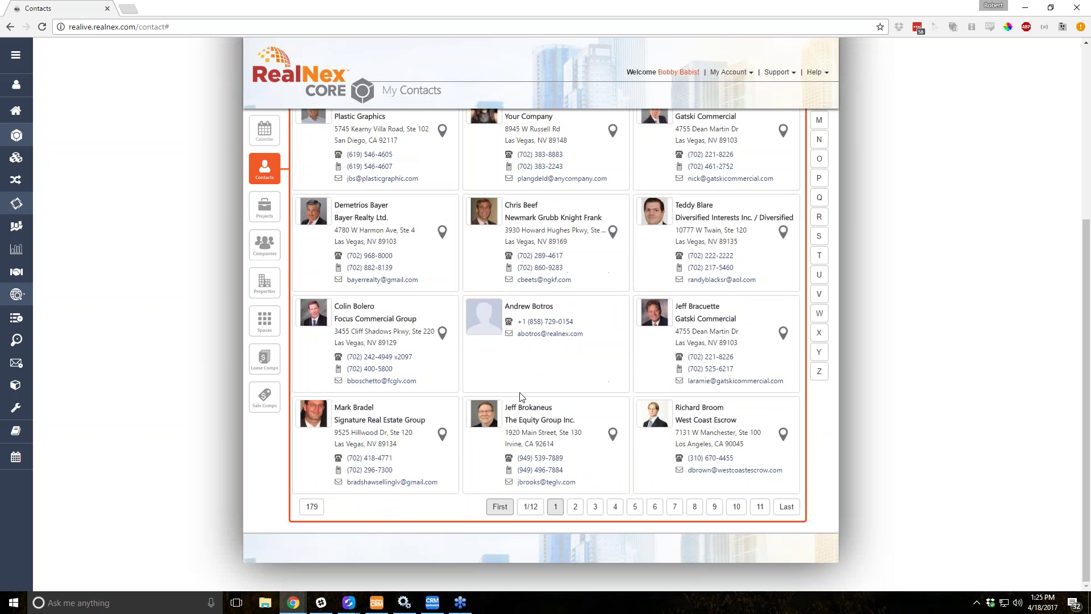
click(575, 362)
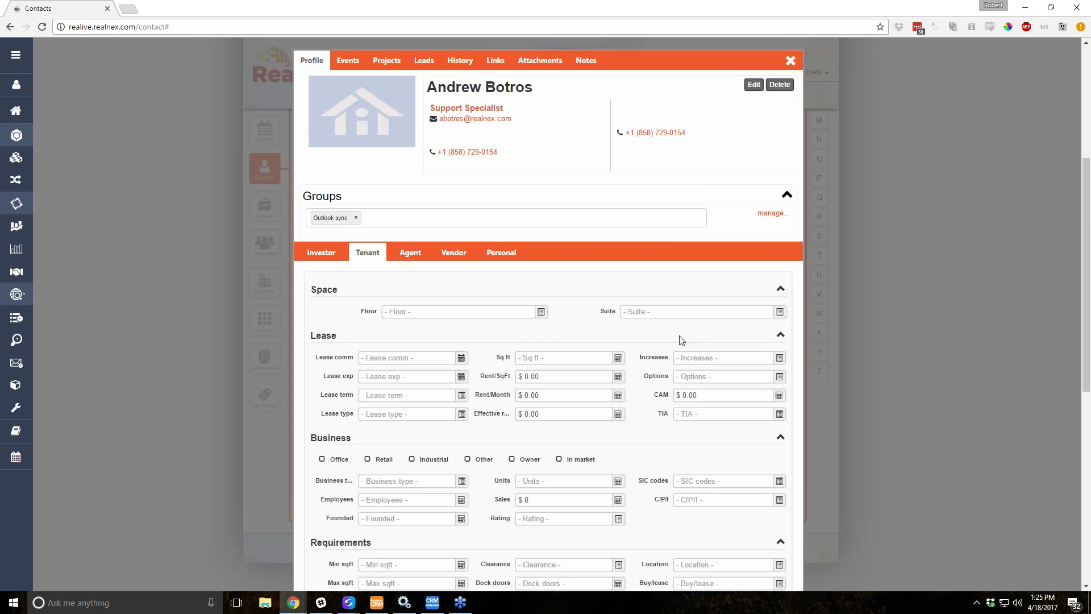
key(Escape)
click(556, 358)
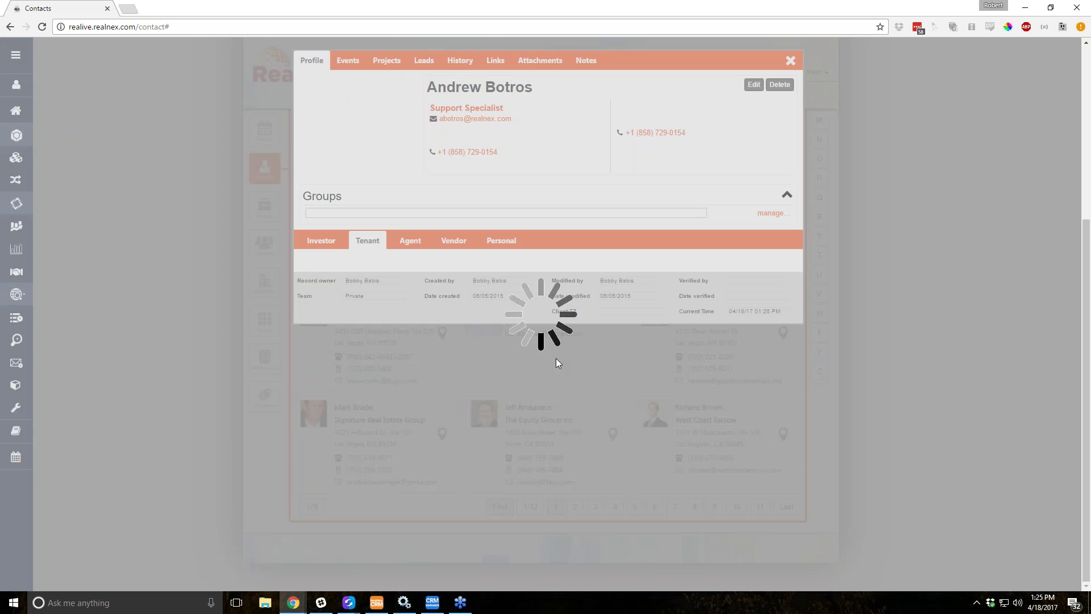
scroll(396, 298, down, 2)
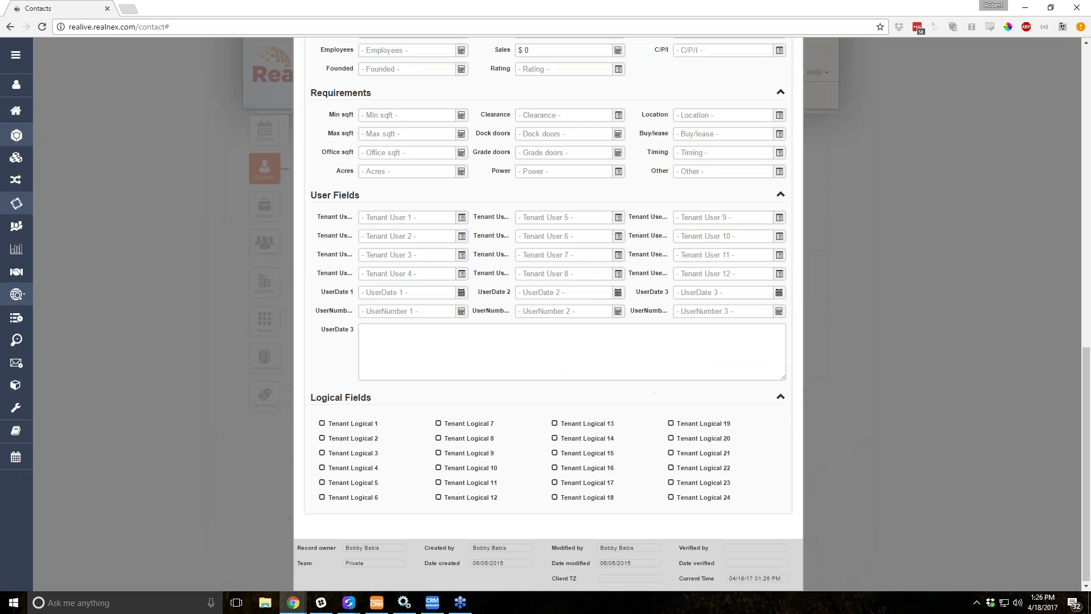
scroll(396, 300, down, 1)
scroll(396, 295, up, 1)
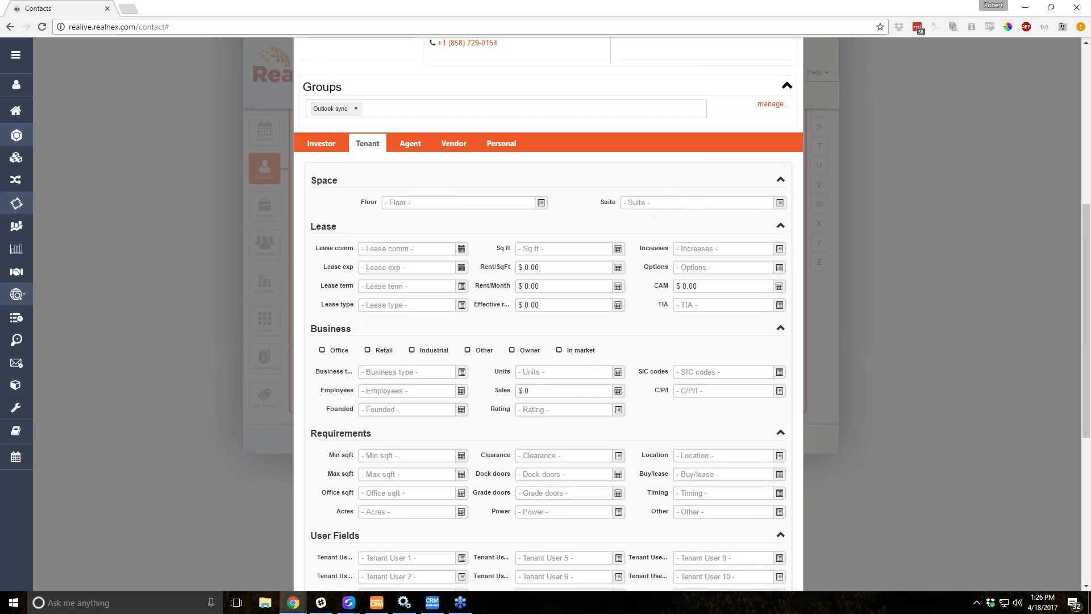
scroll(461, 122, up, 3)
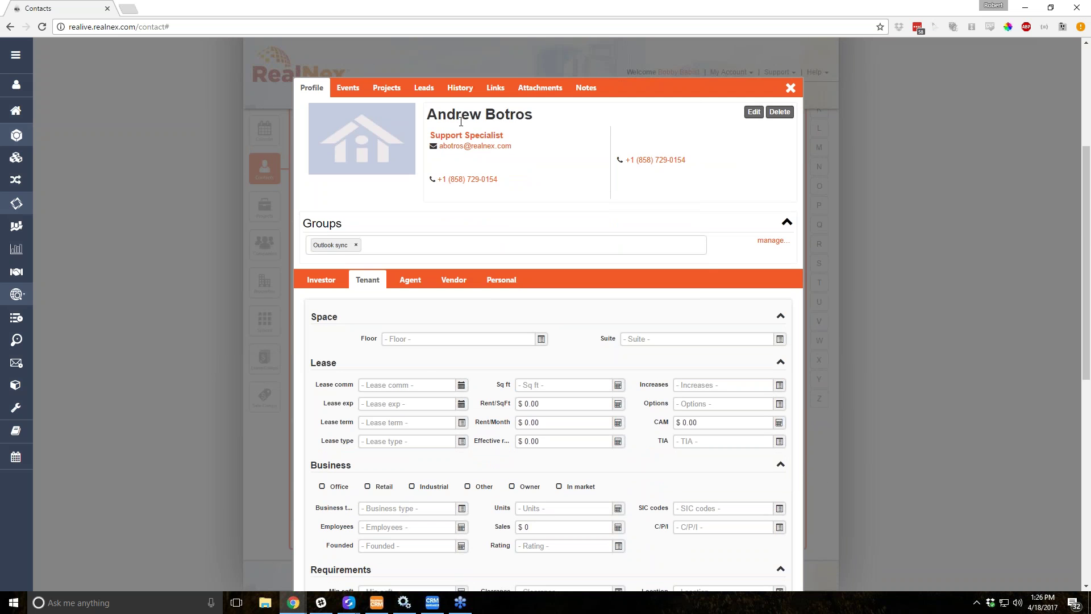
click(393, 247)
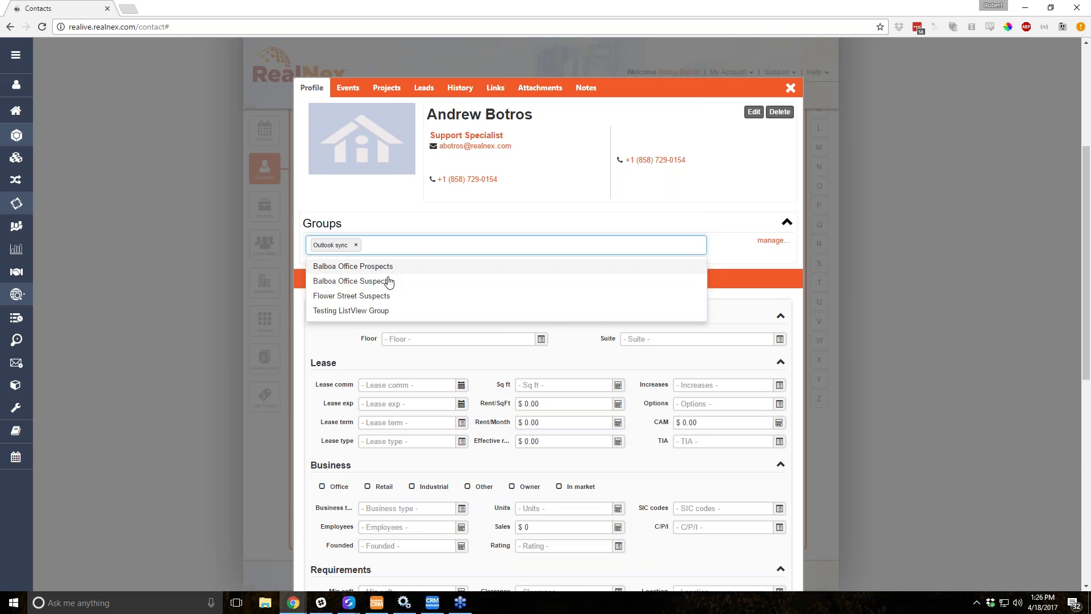
click(384, 296)
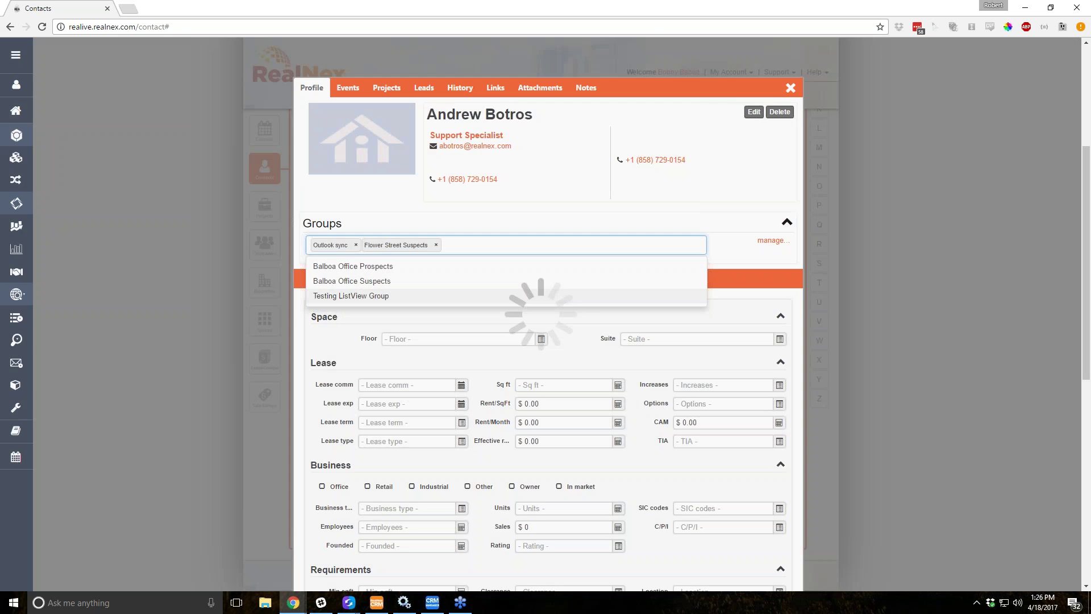
click(347, 296)
click(344, 266)
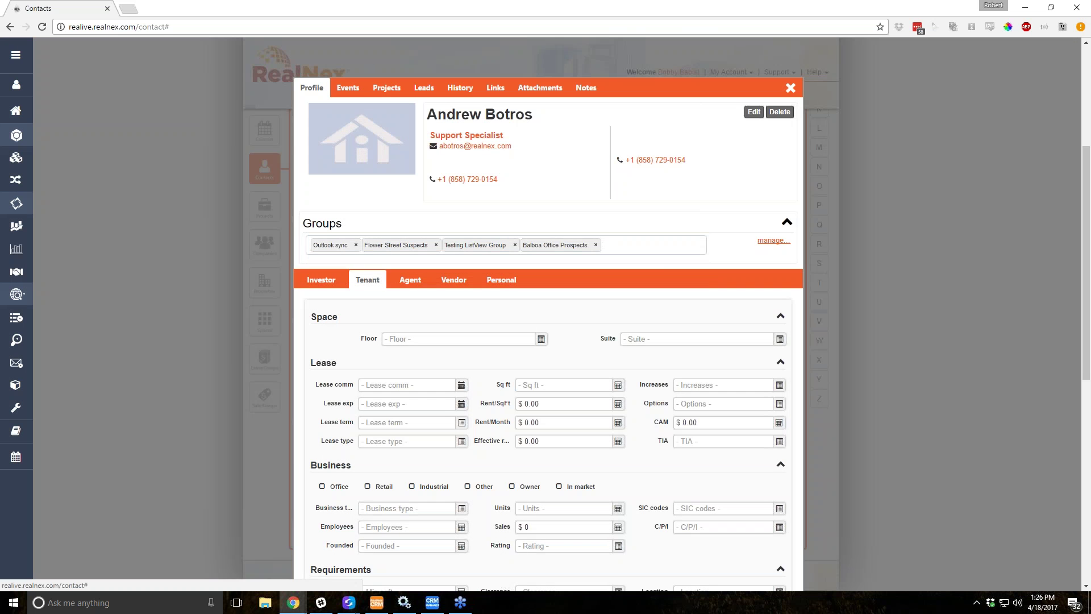
View the group management list from the contact record, and close both the list and the record
click(754, 244)
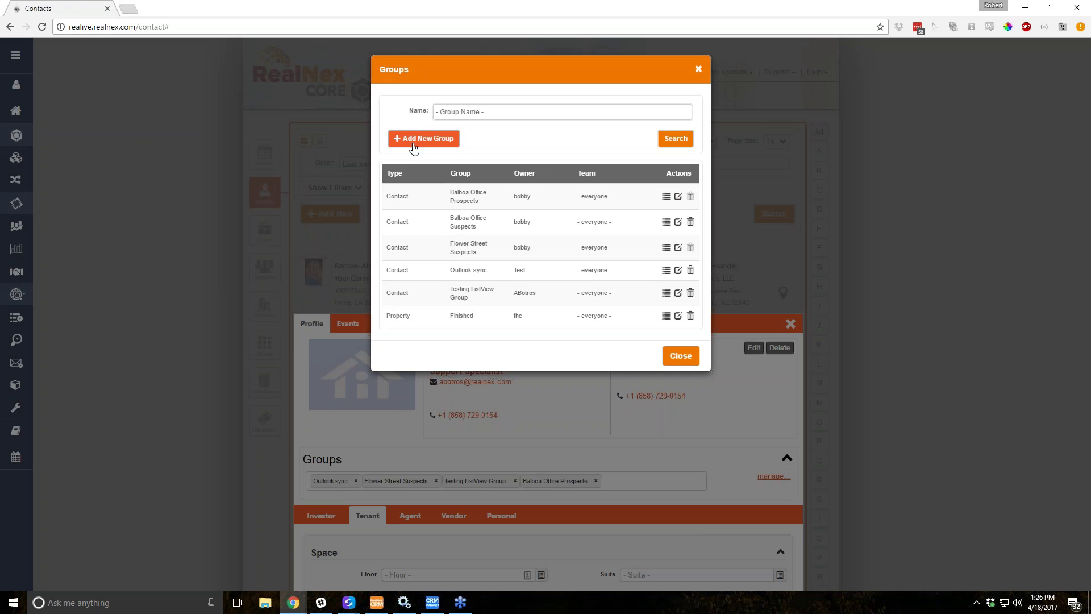
click(686, 357)
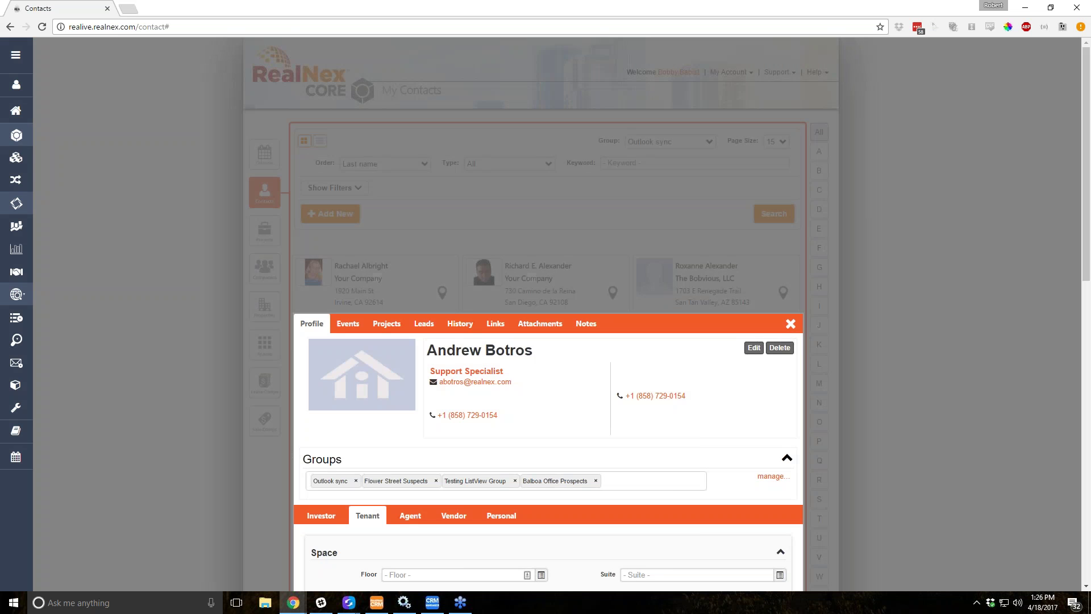
click(498, 314)
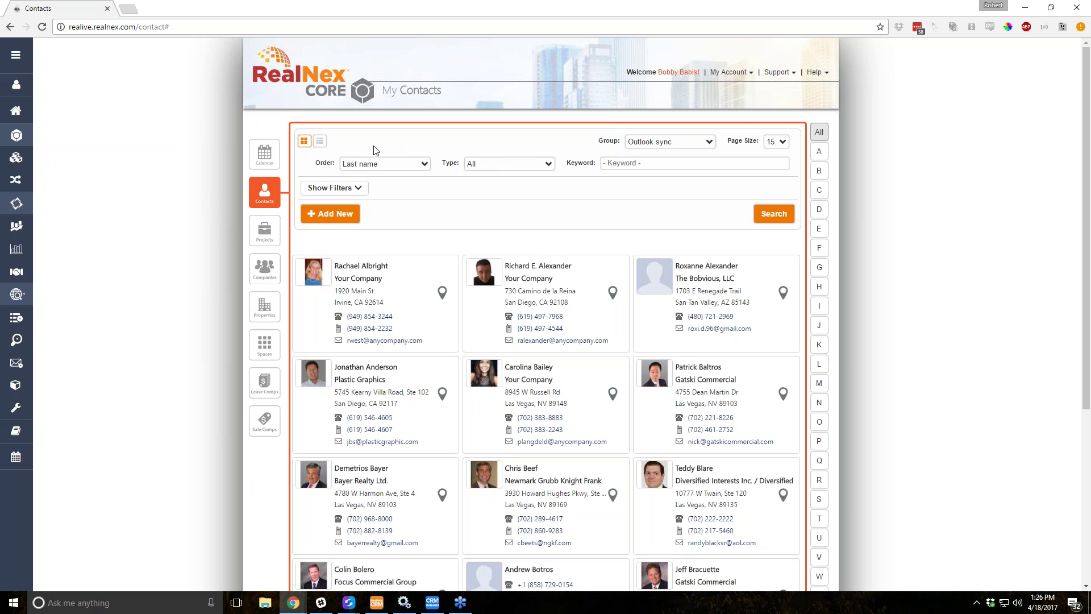
Examine the available sort orders and contact types for the contact list
click(420, 169)
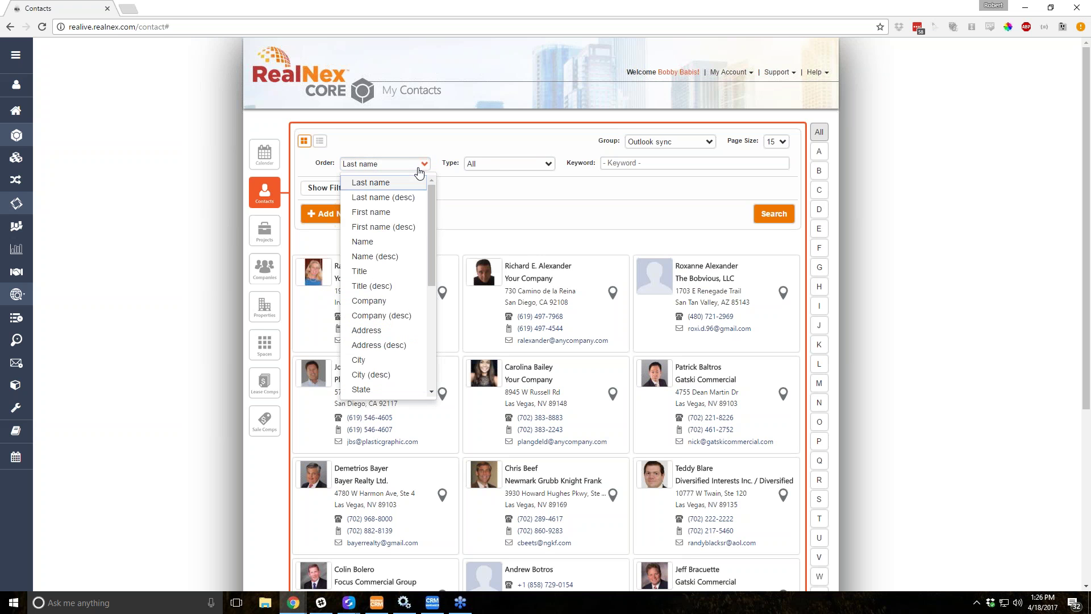
click(420, 170)
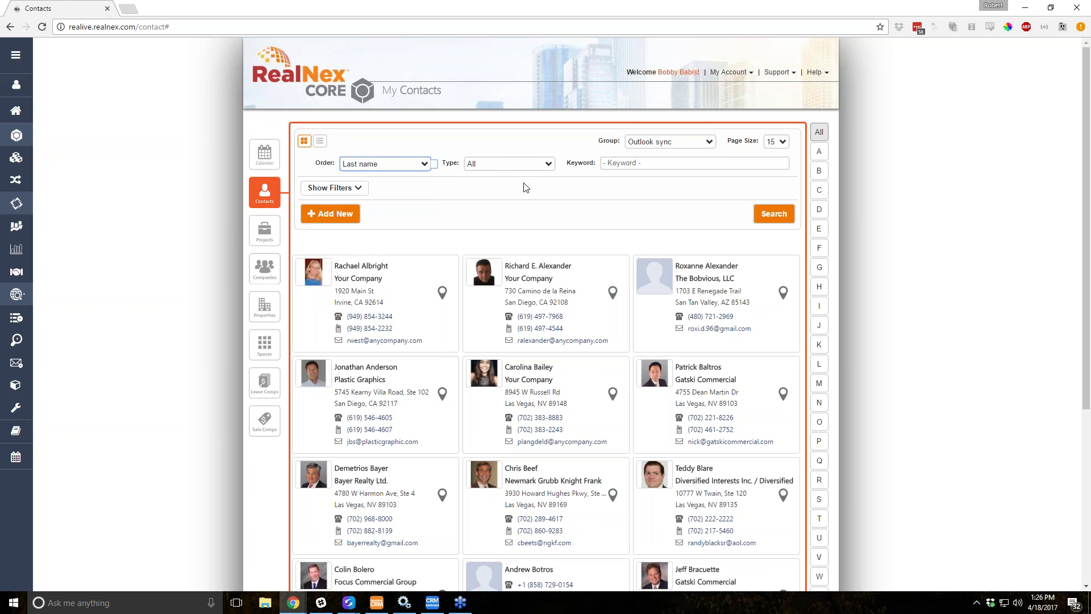
click(548, 167)
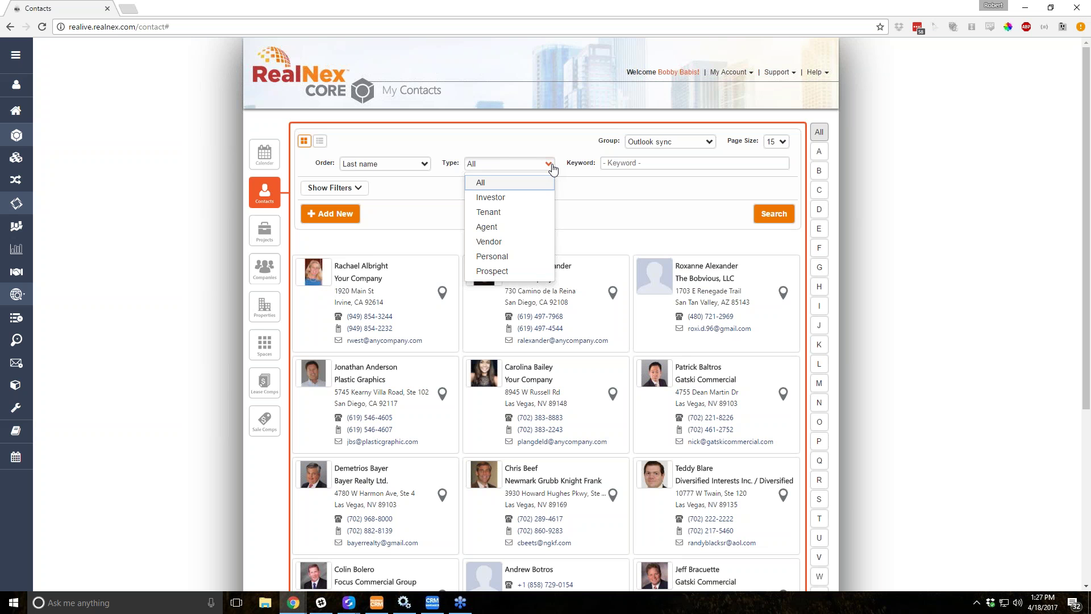
Search the Outlook sync group's contacts for the keyword "San Diego" and view the second page of results
click(703, 166)
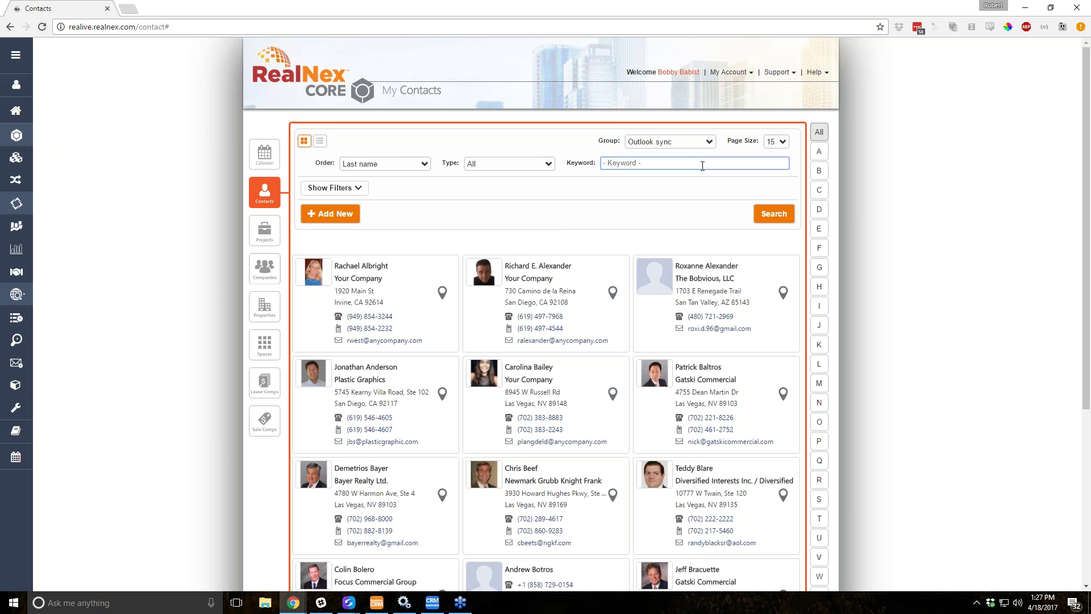
text(San Diego)
click(774, 213)
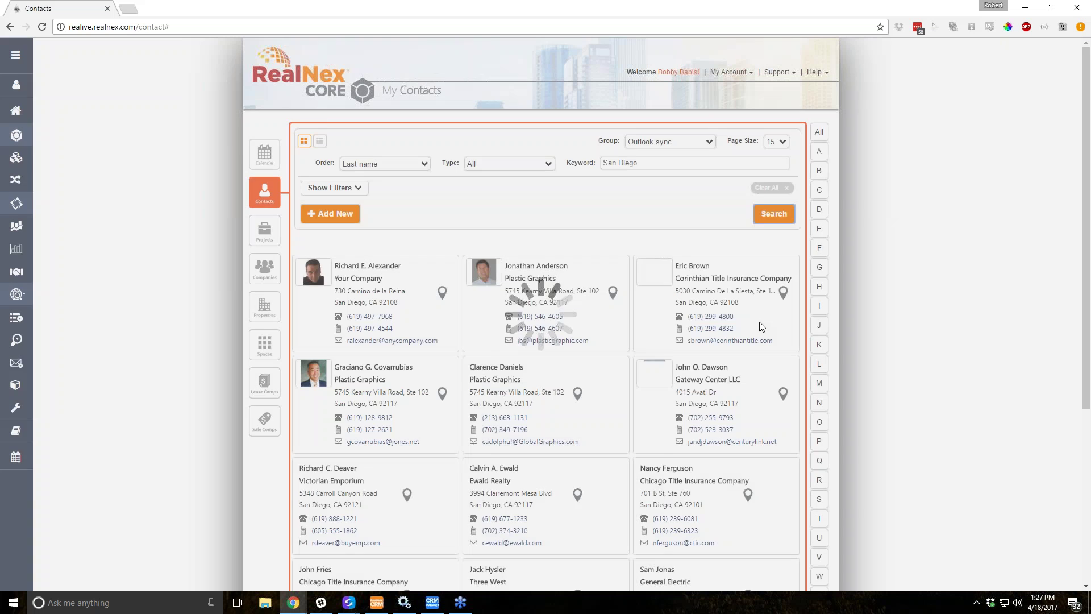
scroll(535, 342, down, 3)
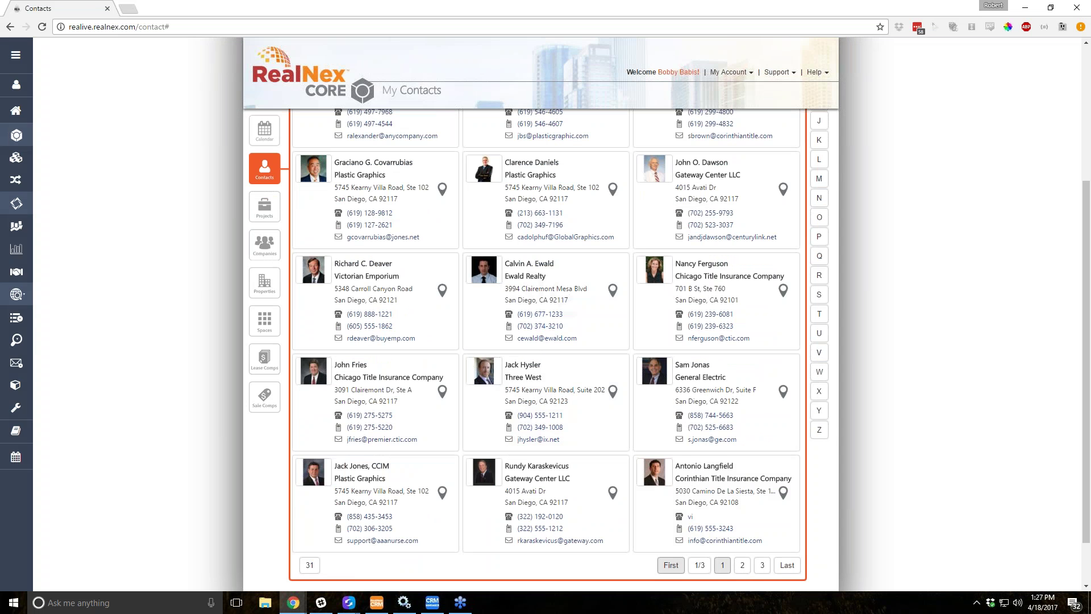
click(742, 565)
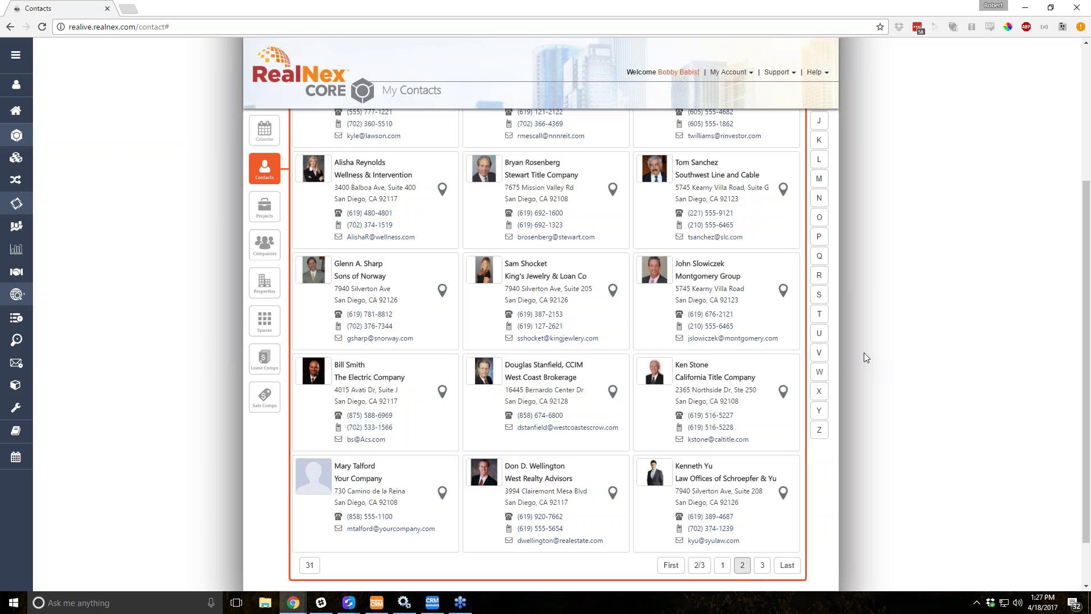
Create a new contact with only the full name filled in, save it, and close its record
scroll(864, 352, up, 4)
click(346, 216)
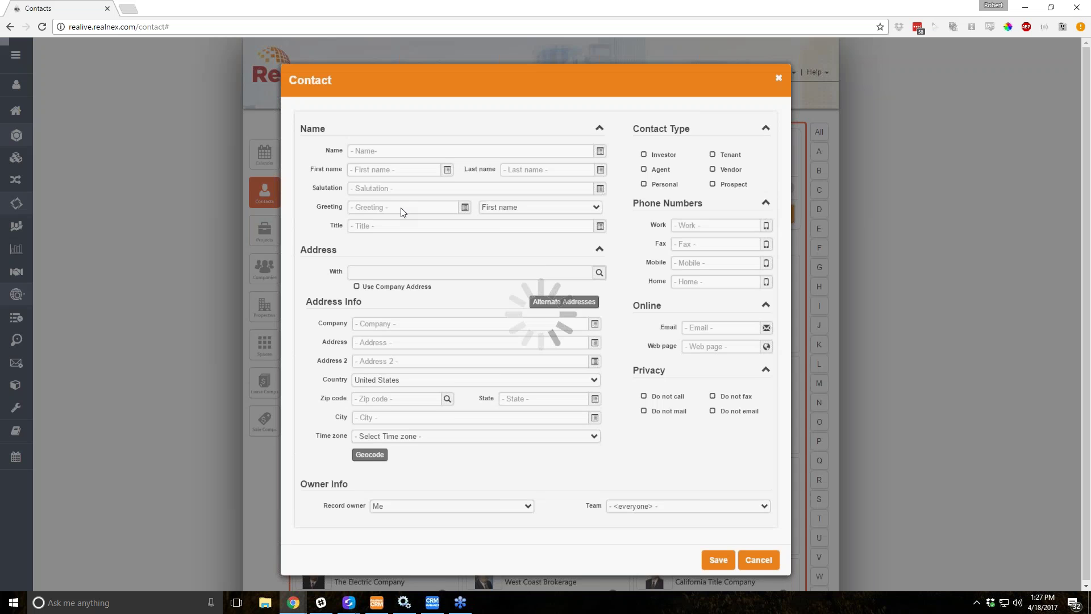
text(Carmen San Diego)
key(Tab)
key(Tab)
key(Tab)
click(717, 580)
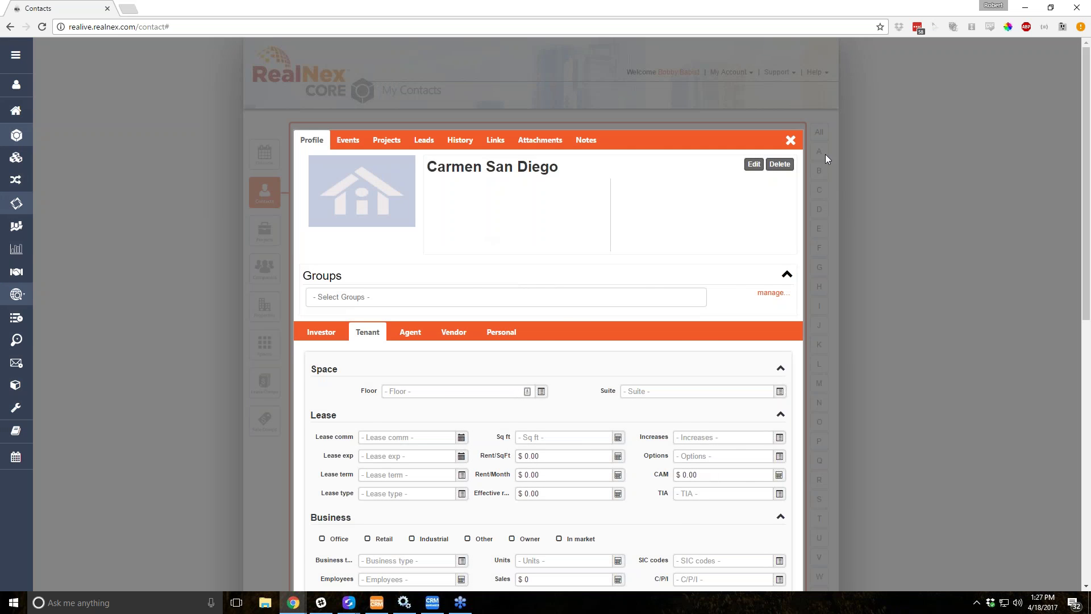
click(790, 141)
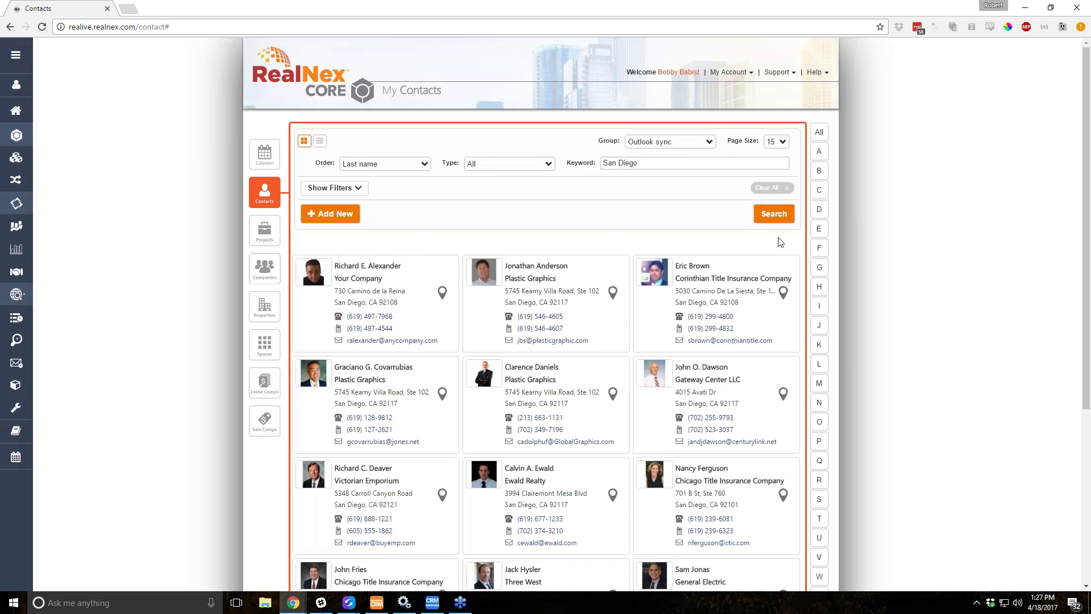
Rerun the "San Diego" keyword search, look through all three result pages for the new contact, and return to the first page
click(774, 214)
scroll(646, 210, down, 5)
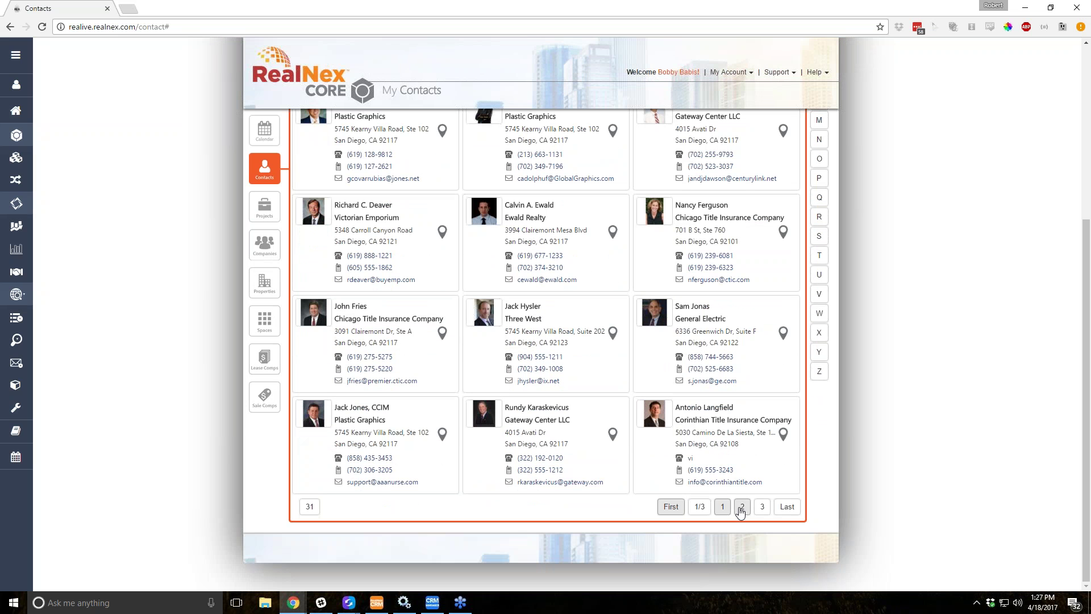
click(742, 507)
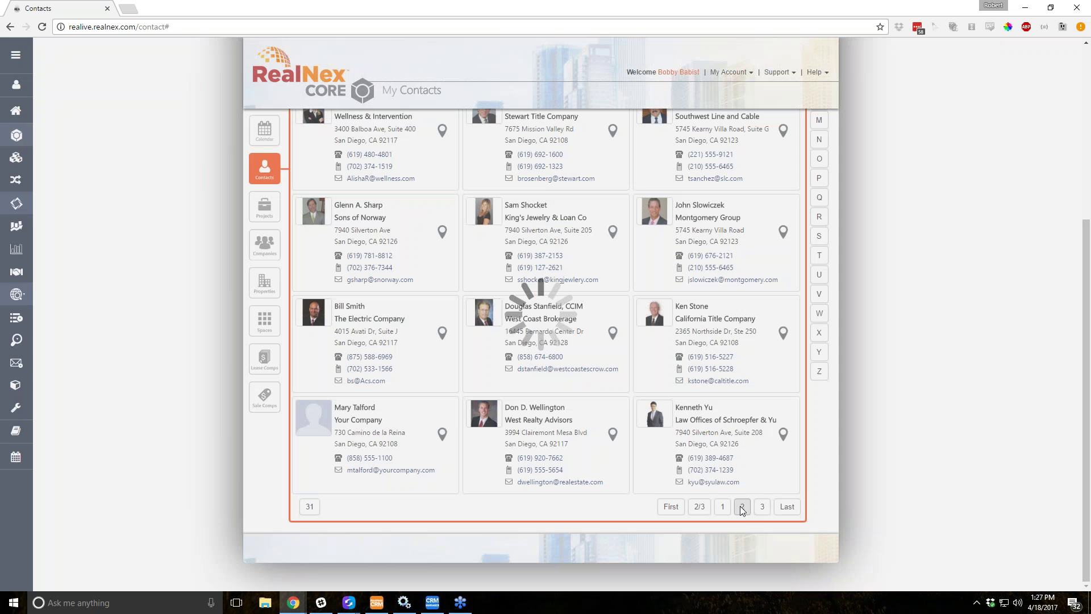
scroll(742, 507, up, 5)
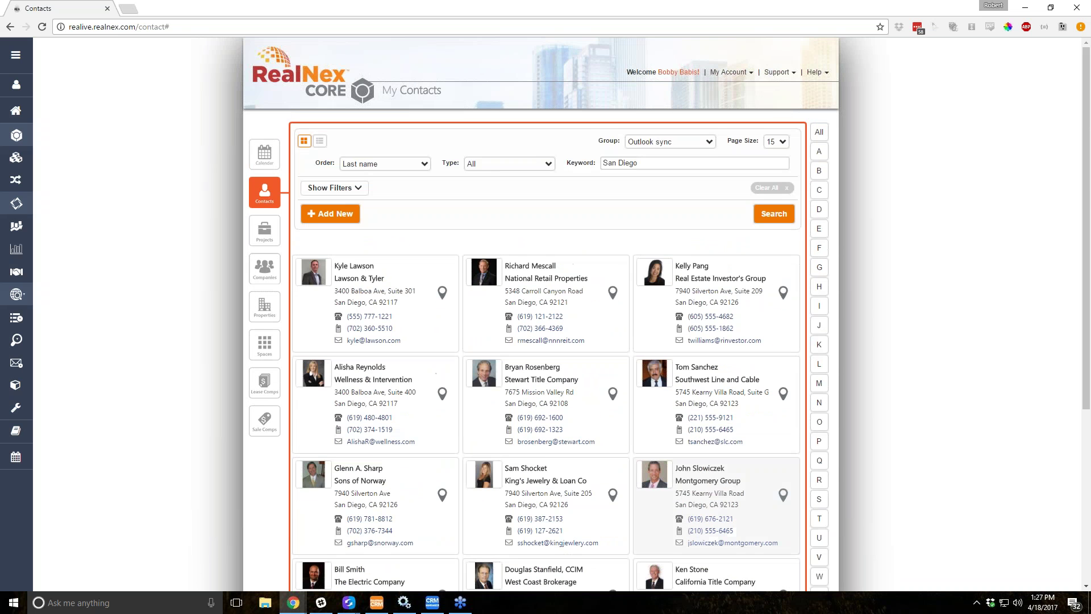
scroll(742, 507, down, 5)
click(762, 508)
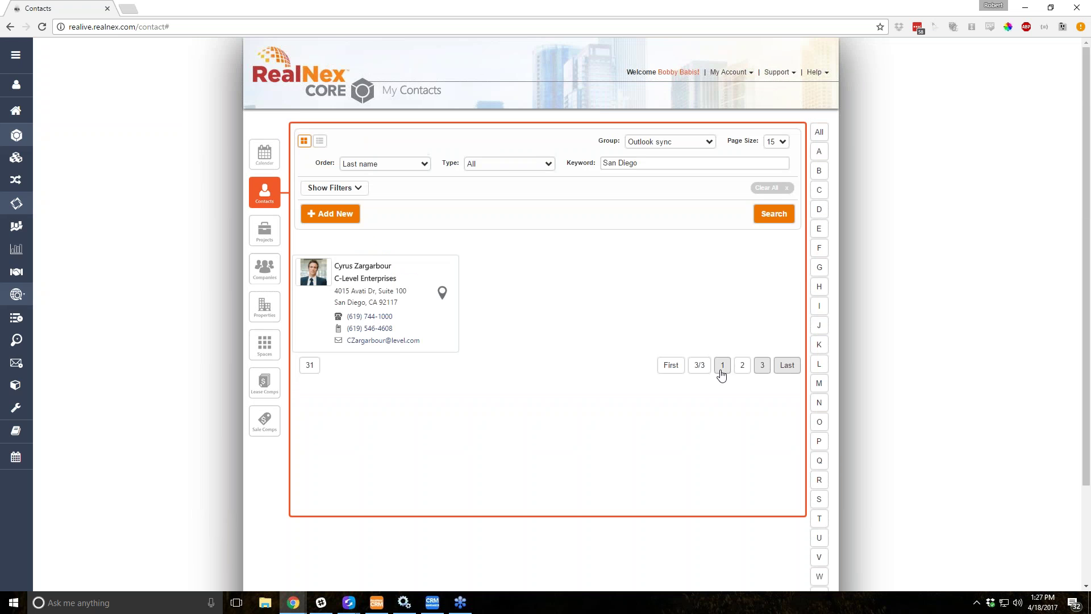
click(723, 366)
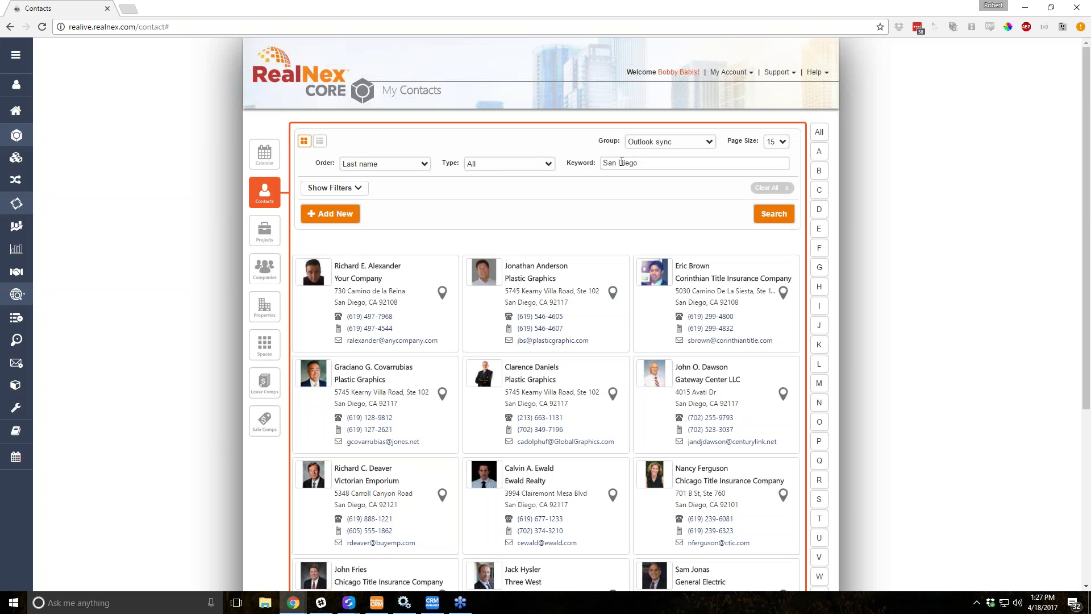
scroll(652, 188, down, 5)
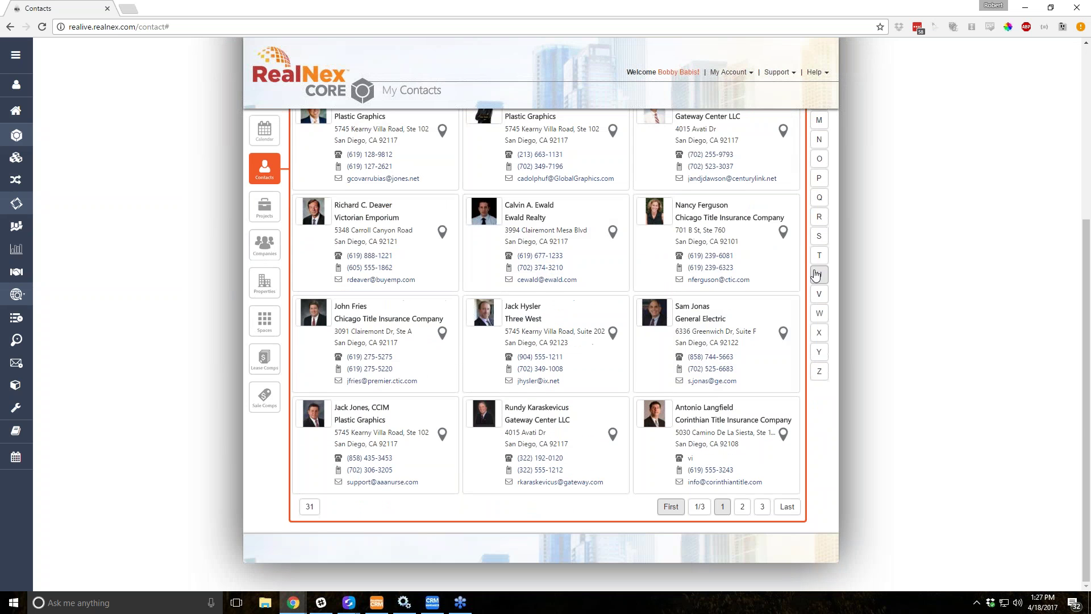
List only the results with last names starting with S, then rerun the "San Diego" keyword search across all groups and review the results
click(819, 237)
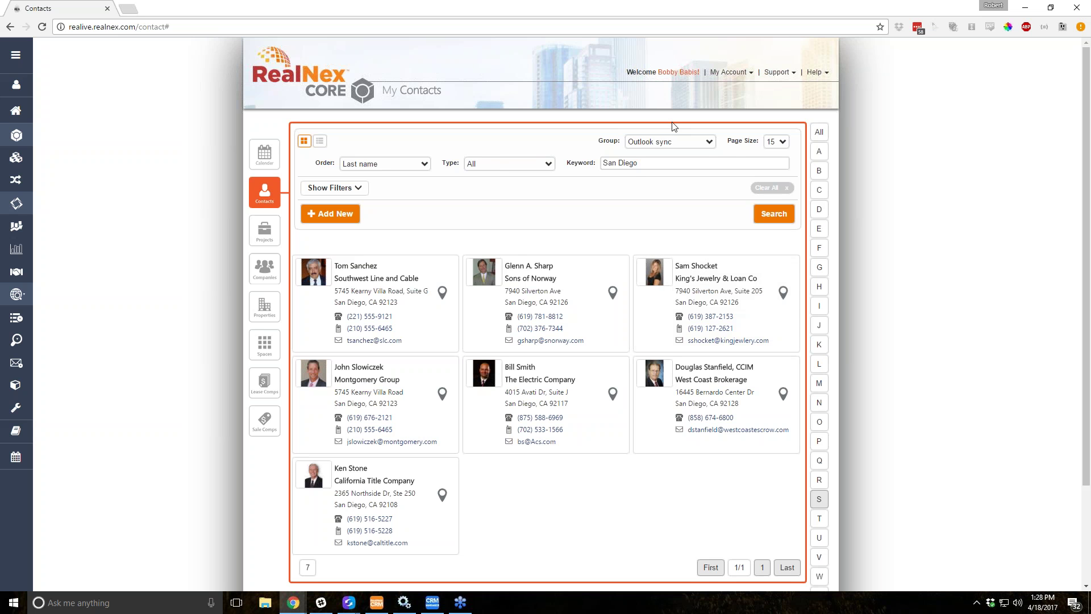
click(704, 143)
click(680, 161)
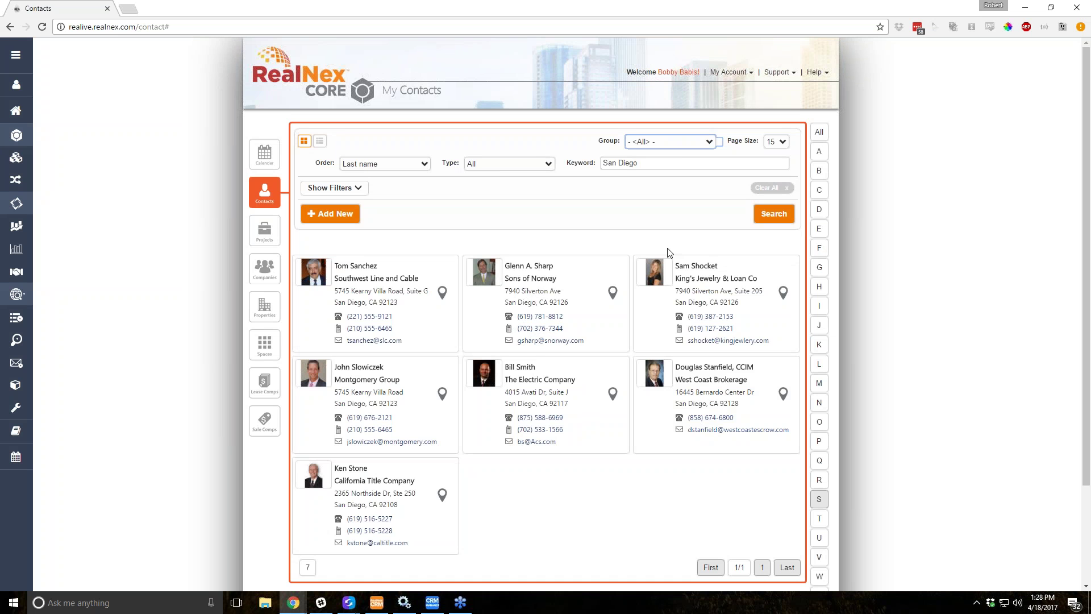
click(774, 214)
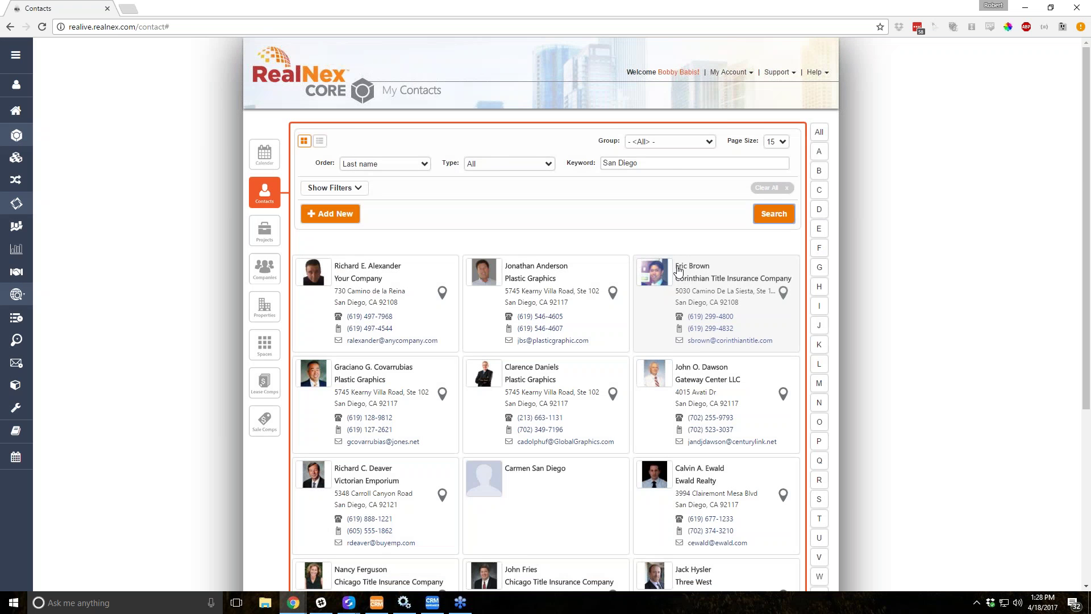
scroll(578, 313, down, 4)
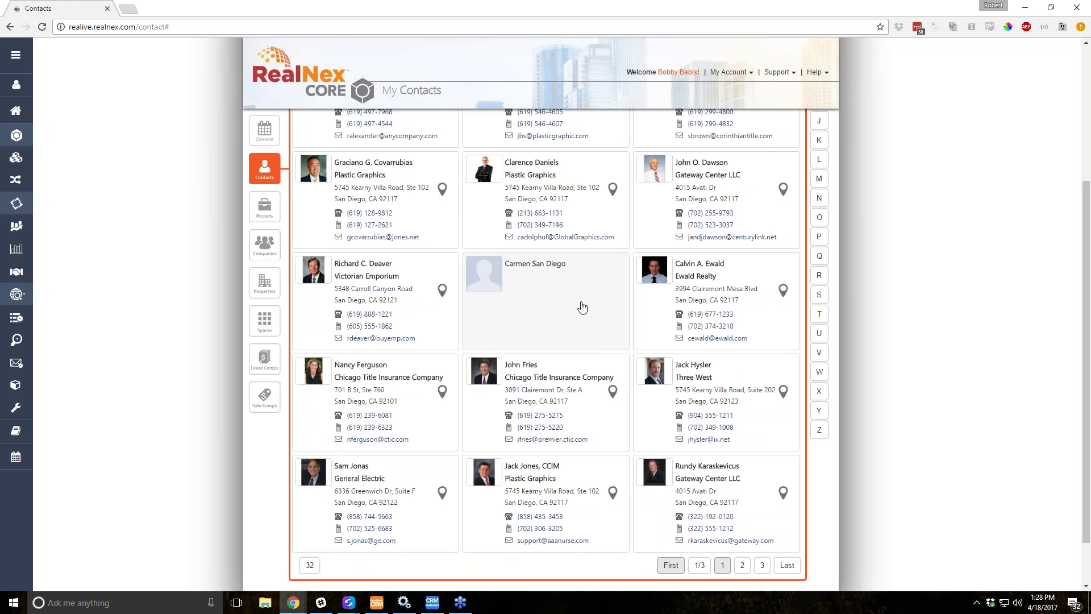
scroll(580, 305, up, 4)
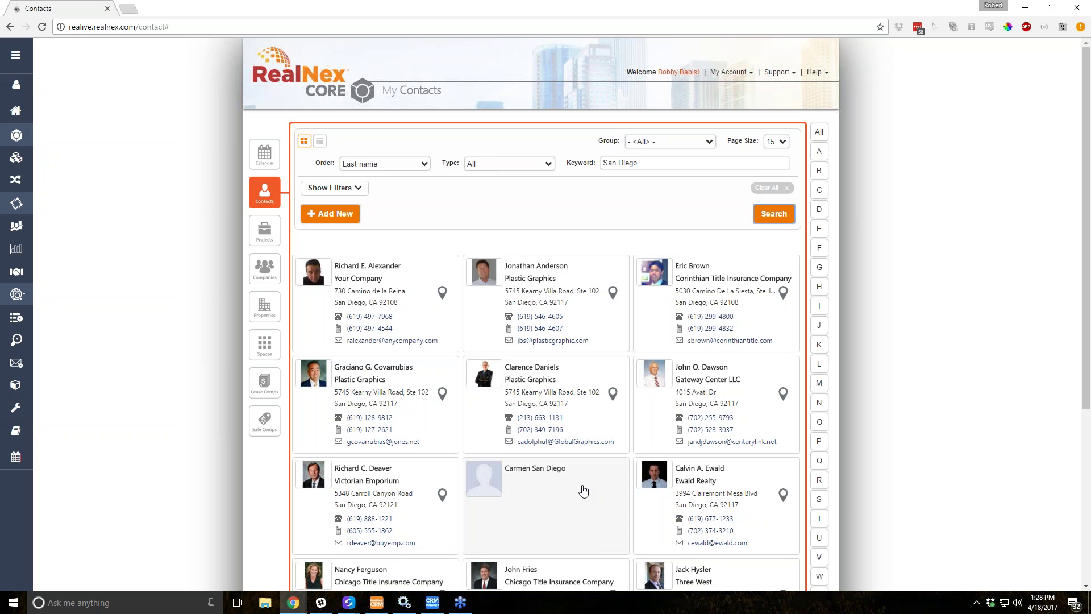
scroll(570, 495, down, 1)
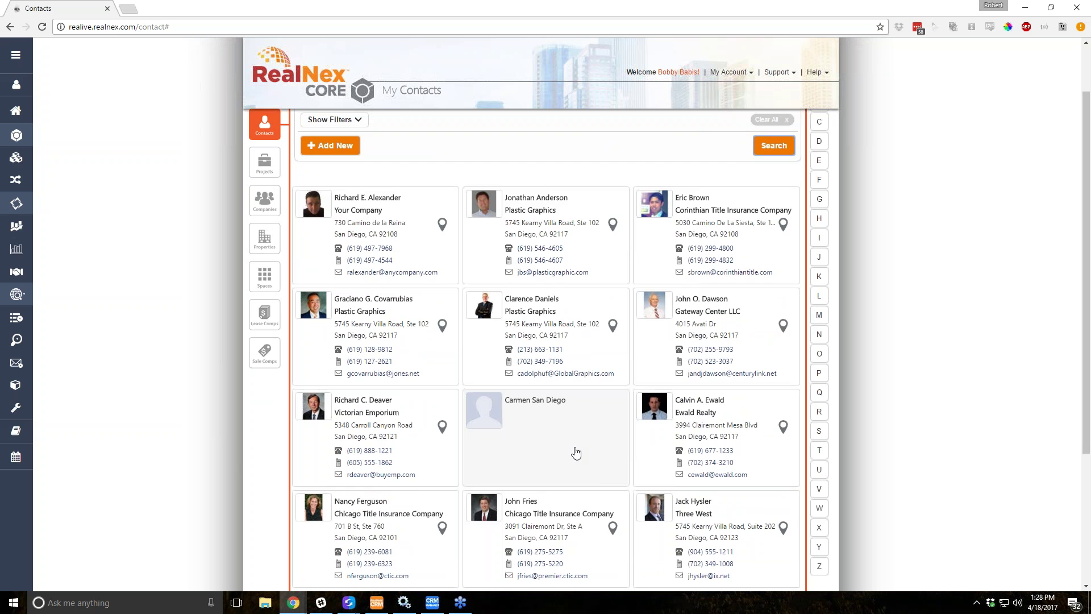
scroll(580, 455, up, 1)
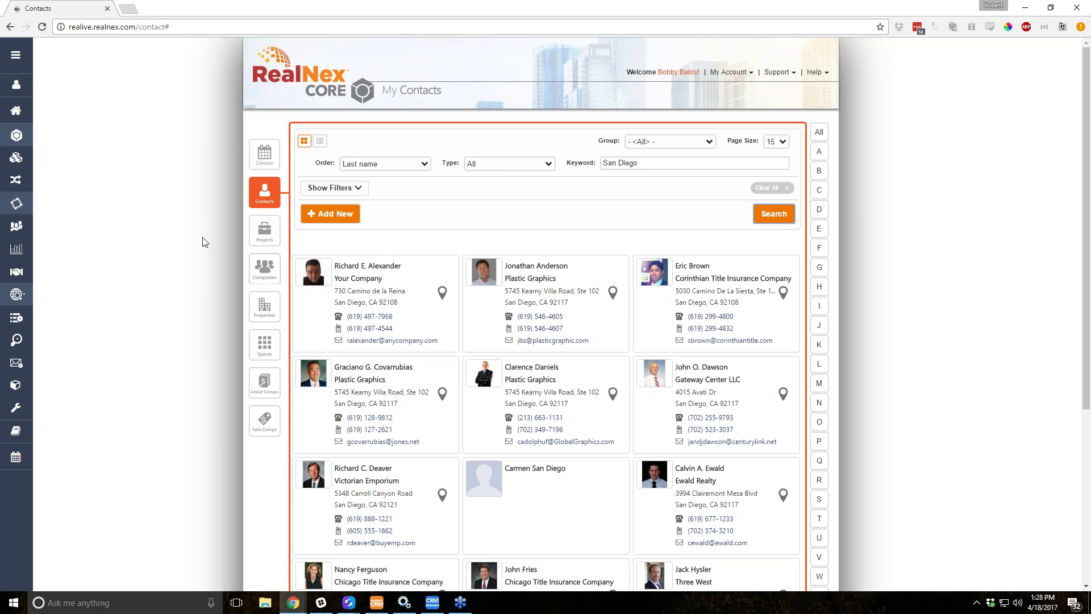
Replace the keyword search with a field filter for City contains "San Diego", run it, and look over the results
click(350, 193)
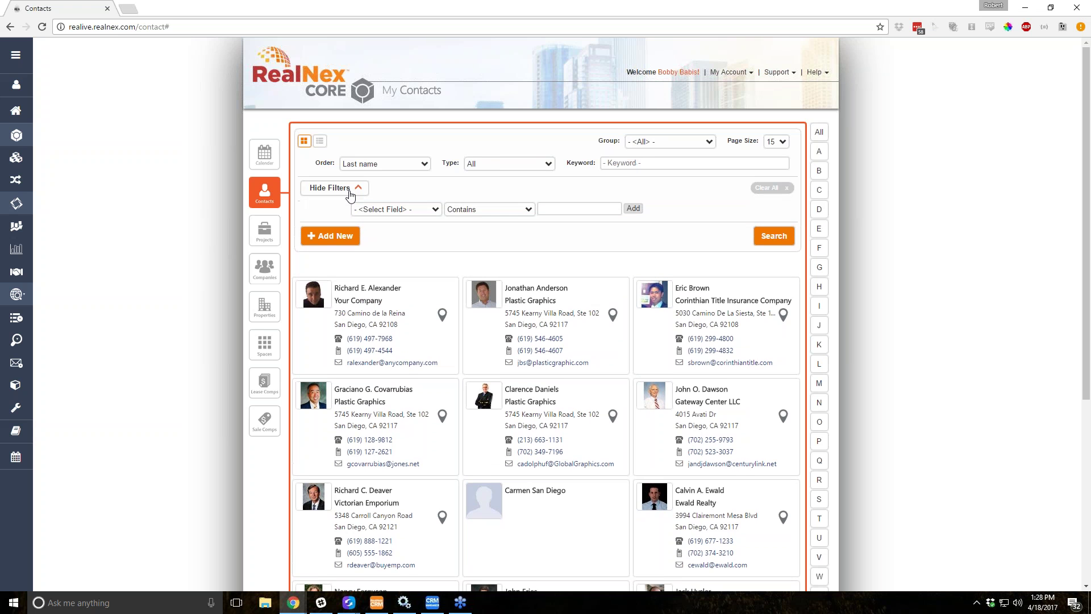
click(414, 213)
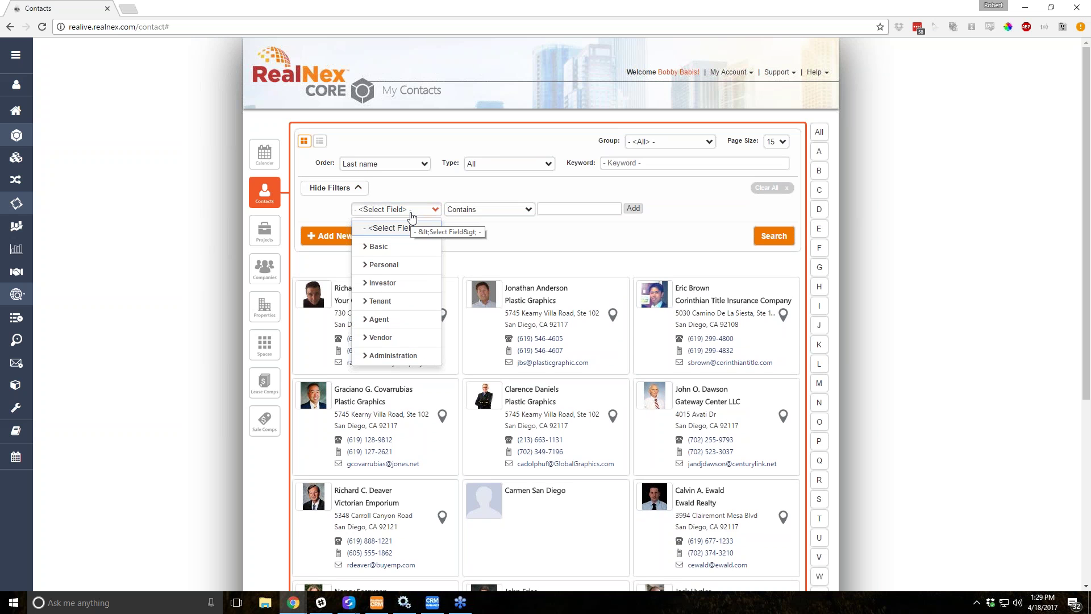
click(392, 248)
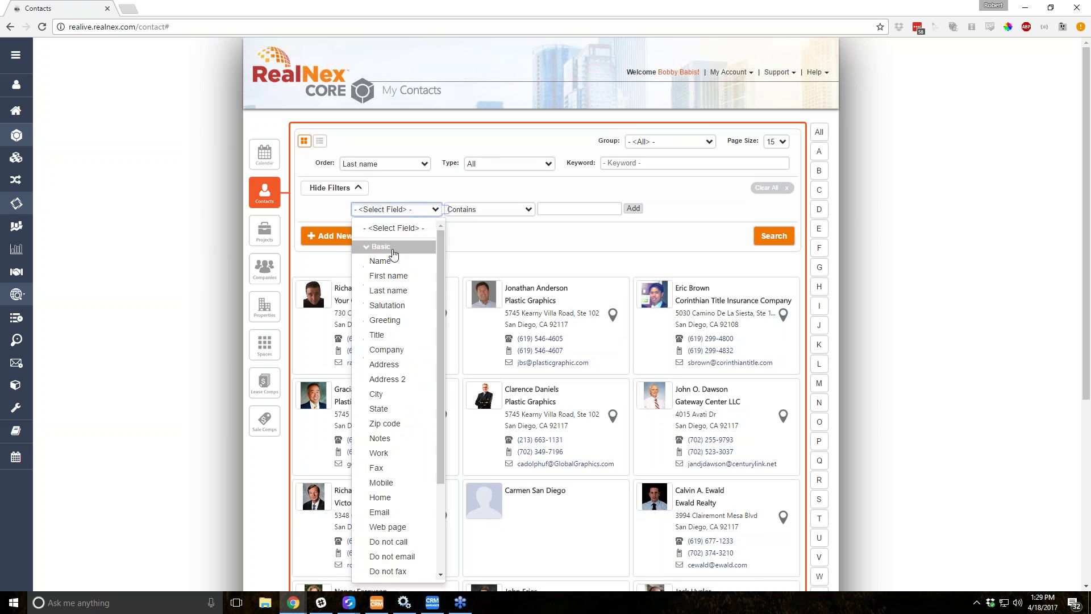
click(392, 400)
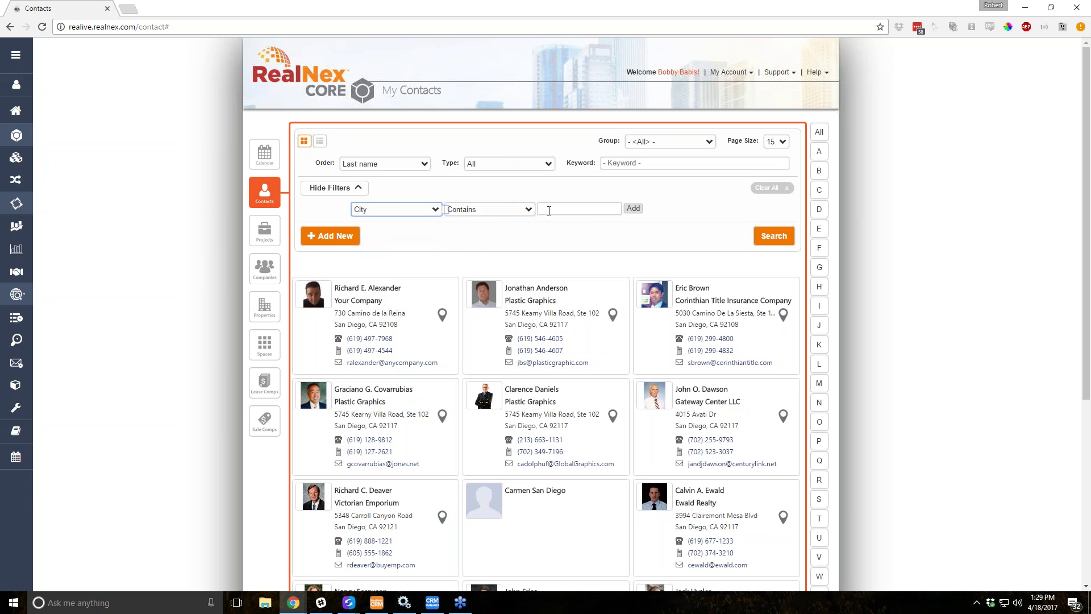
text(San Diego)
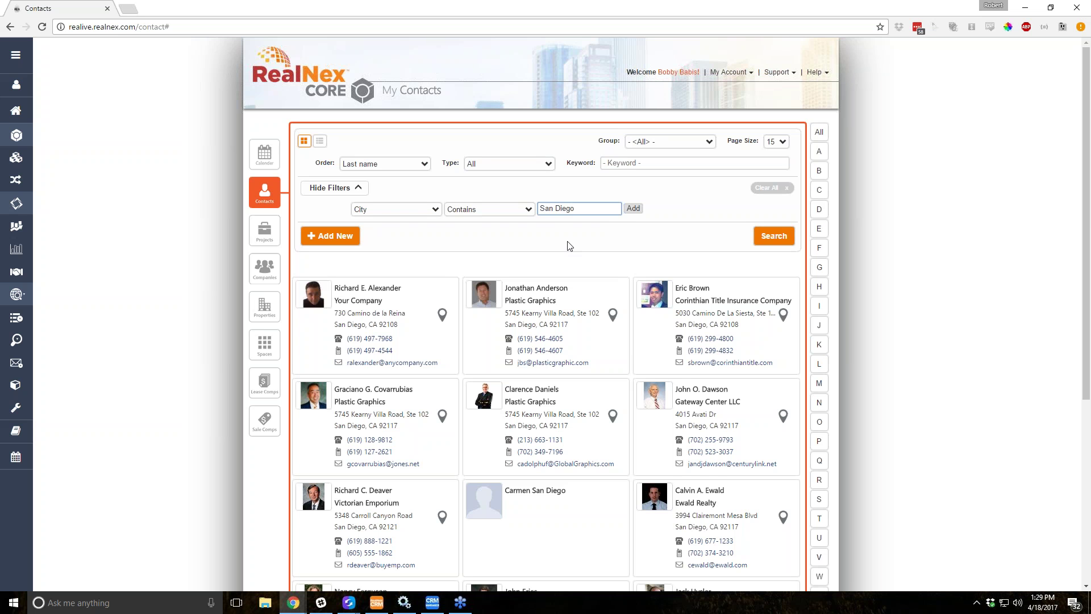
scroll(570, 246, down, 5)
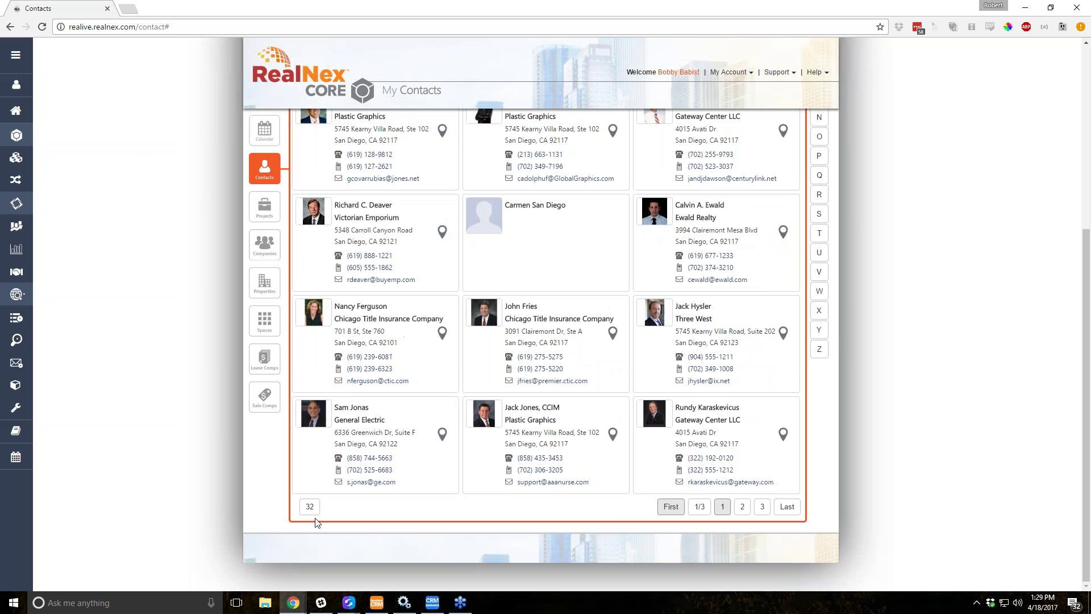
scroll(513, 521, up, 5)
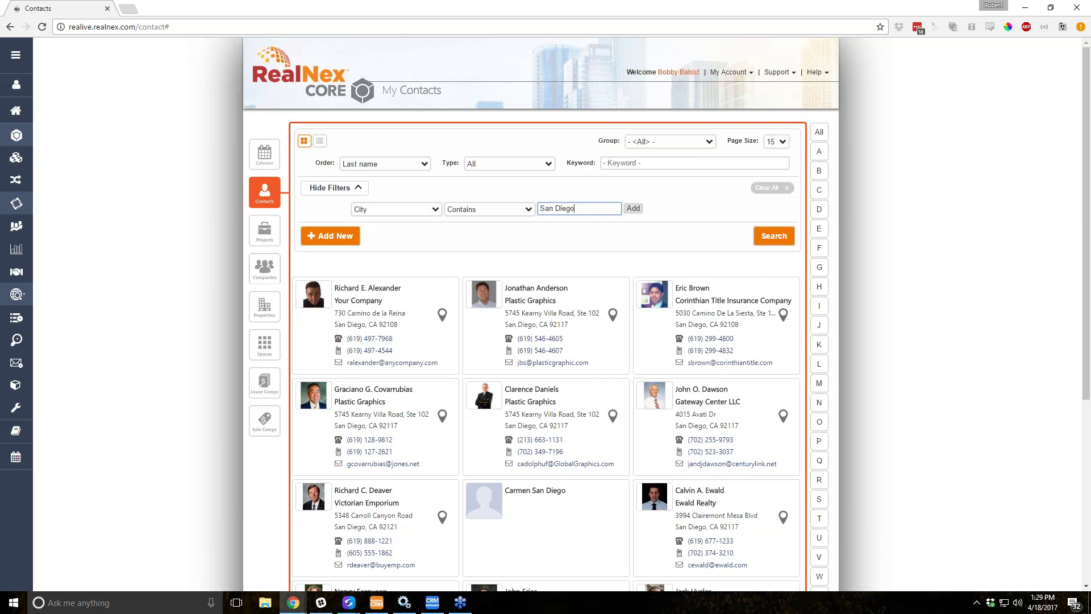
click(775, 236)
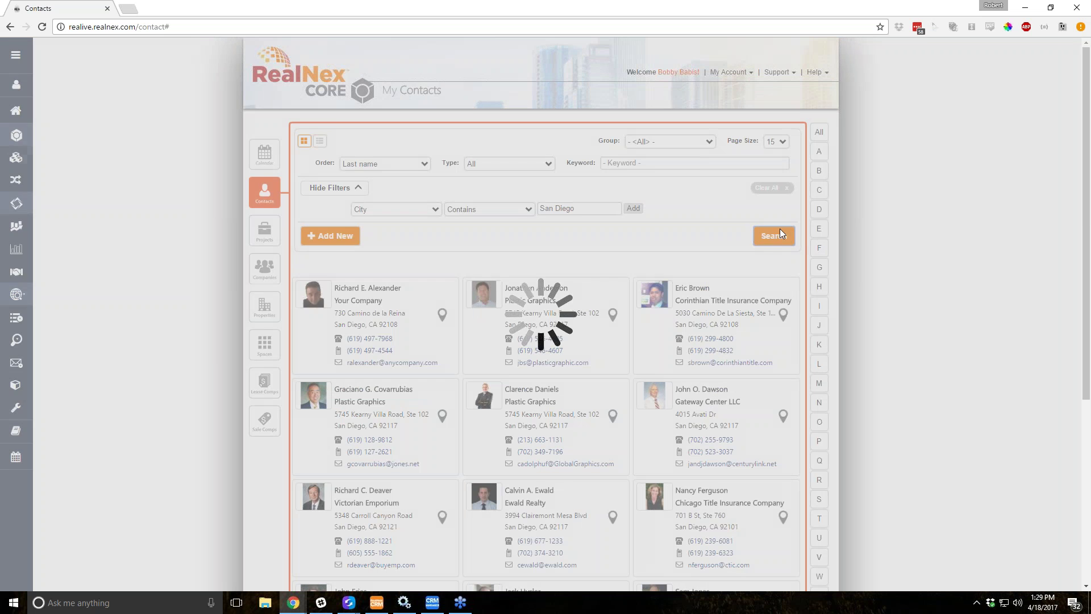
scroll(778, 233, down, 5)
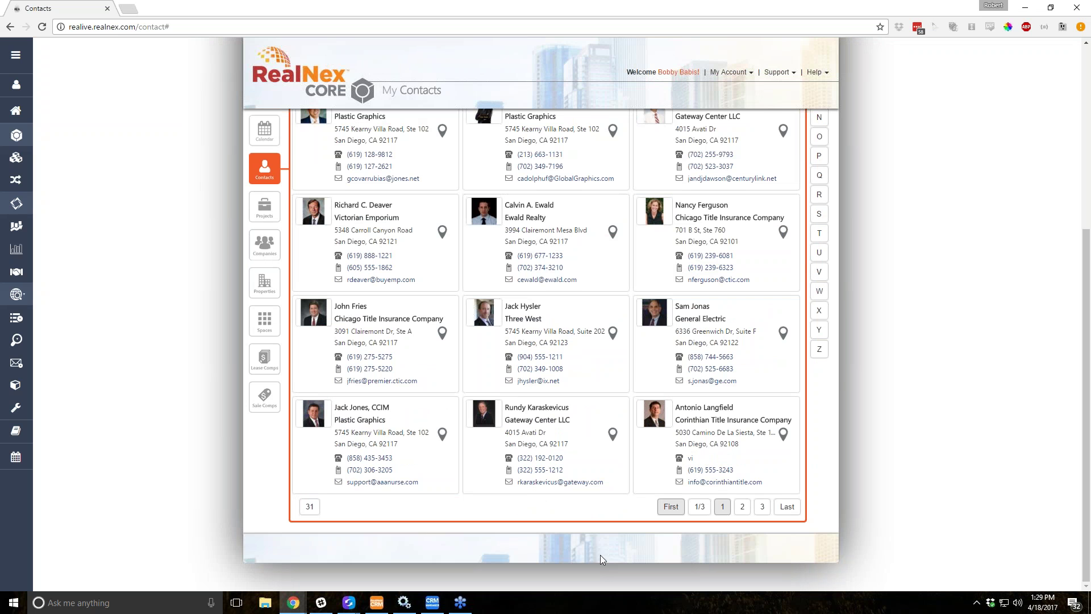
scroll(600, 555, up, 5)
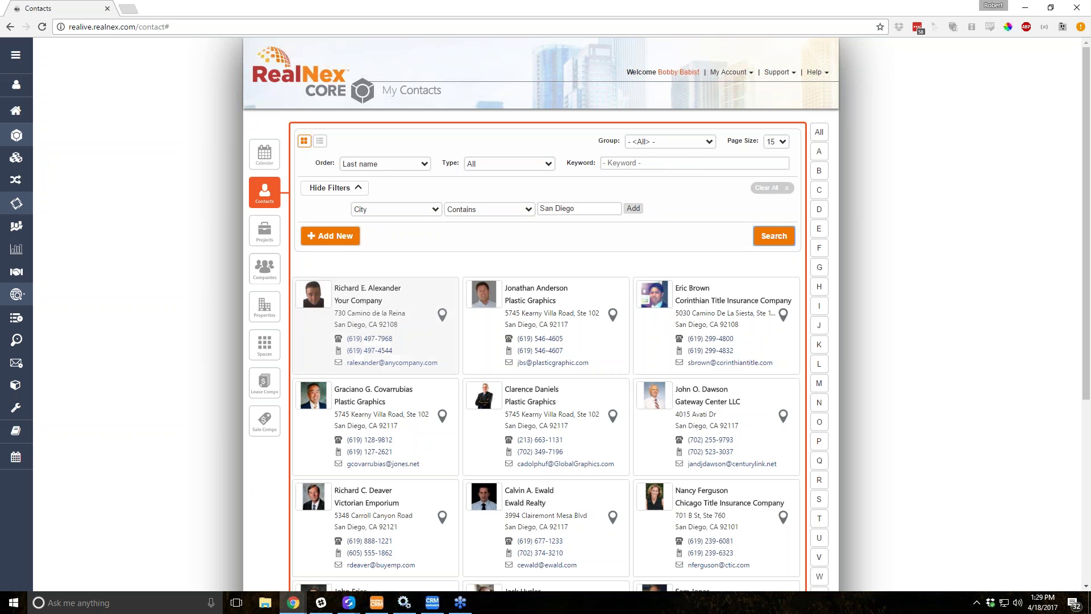
Show the filtered contacts as a list with a page size of 90 records and rerun the search
click(321, 143)
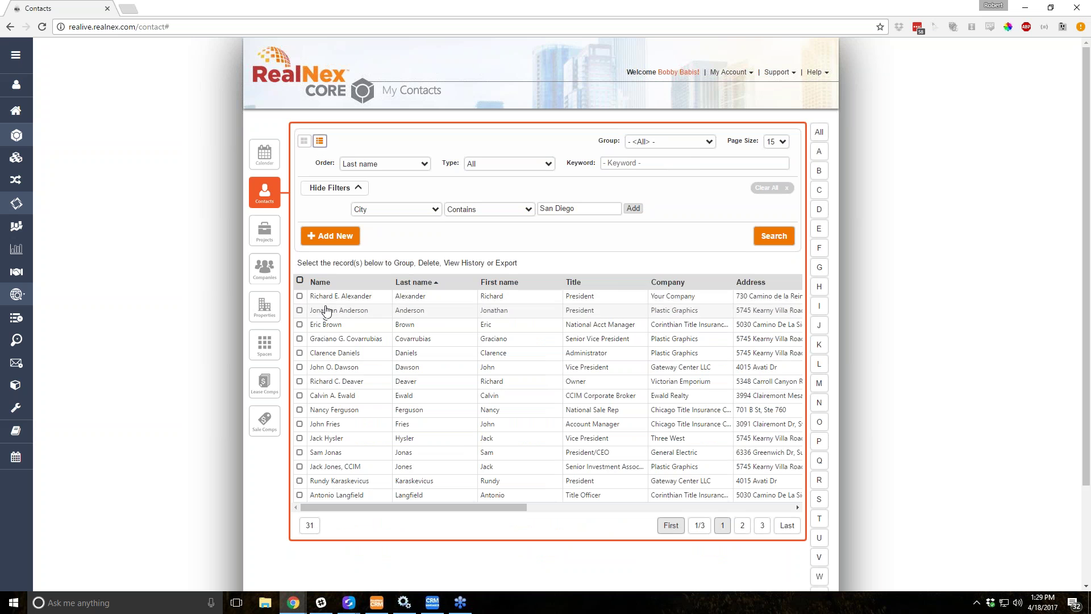
double_click(735, 141)
click(777, 142)
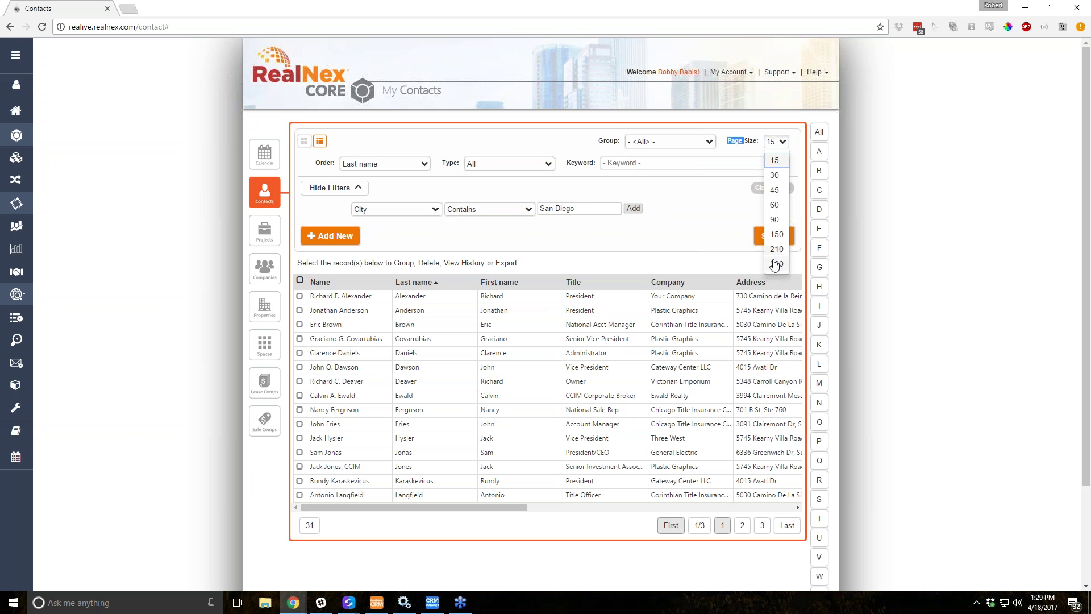
click(775, 219)
click(764, 237)
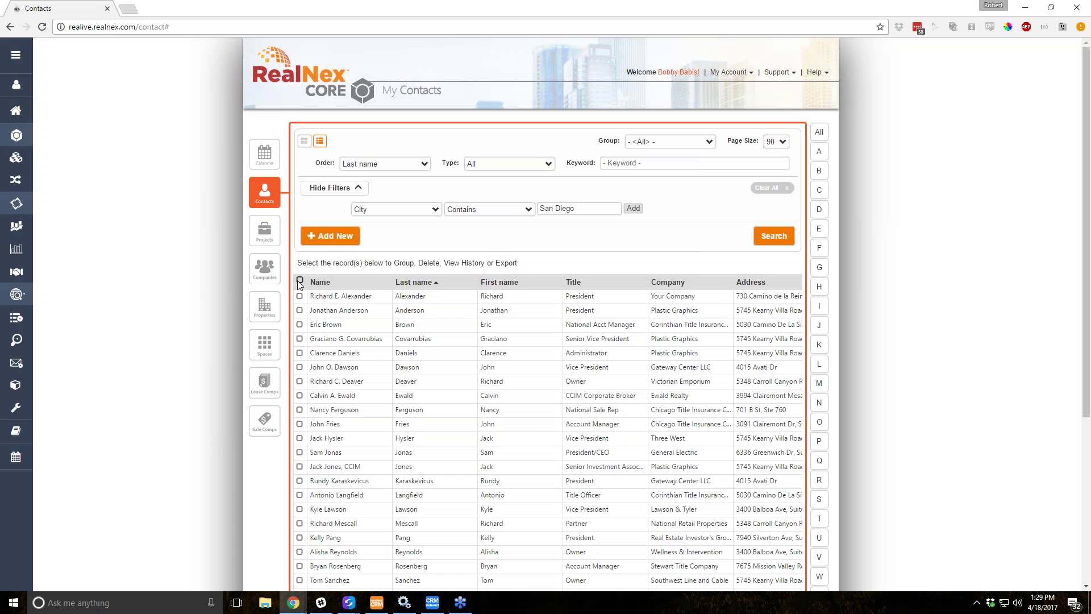
Select all the listed contacts and examine the Group and Export options offered for them
click(299, 281)
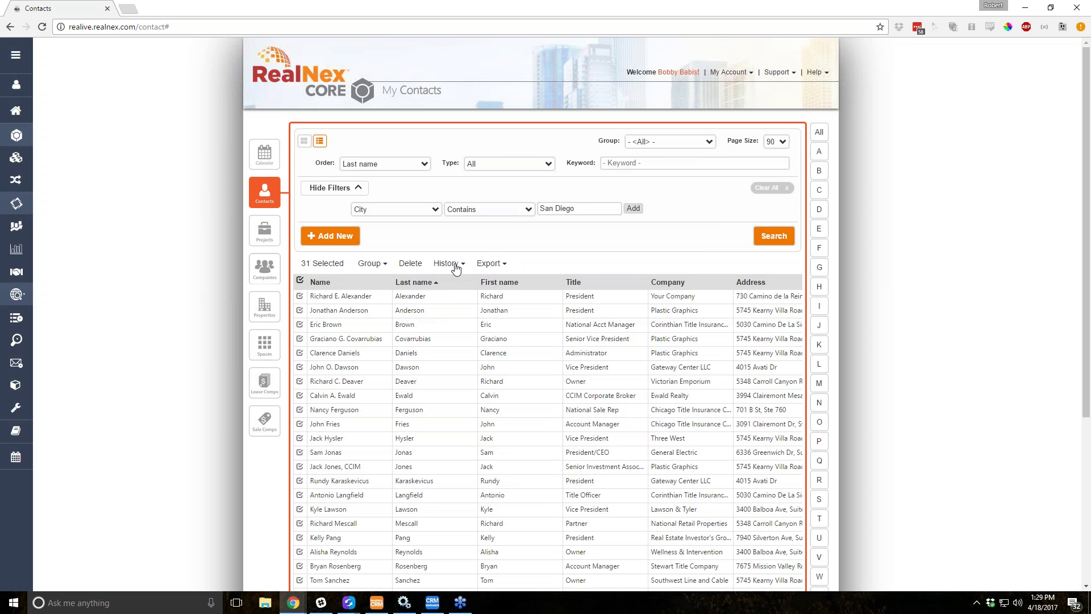
click(380, 265)
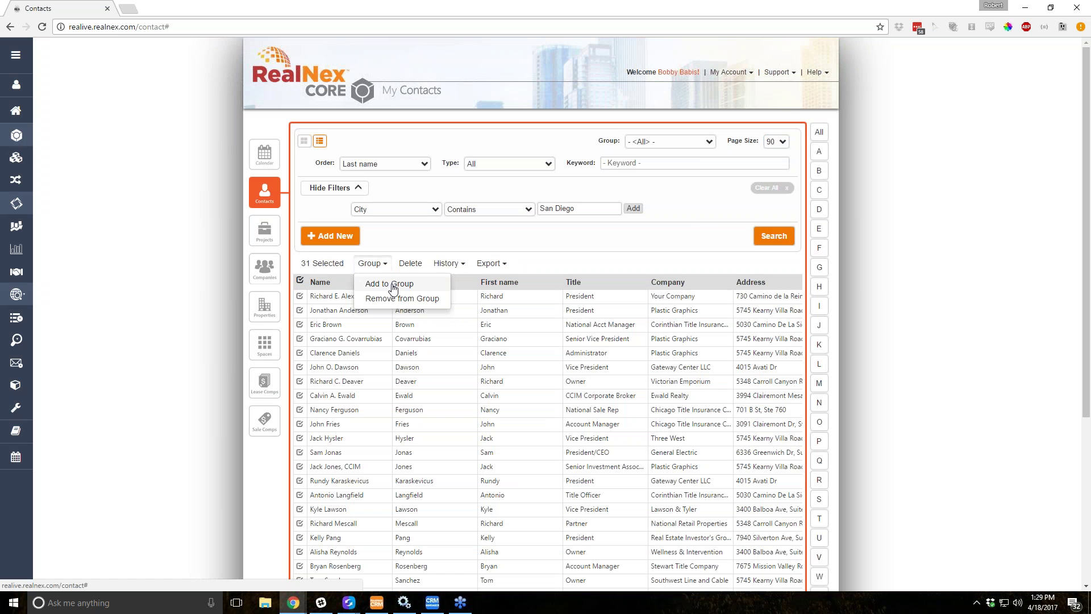
click(491, 264)
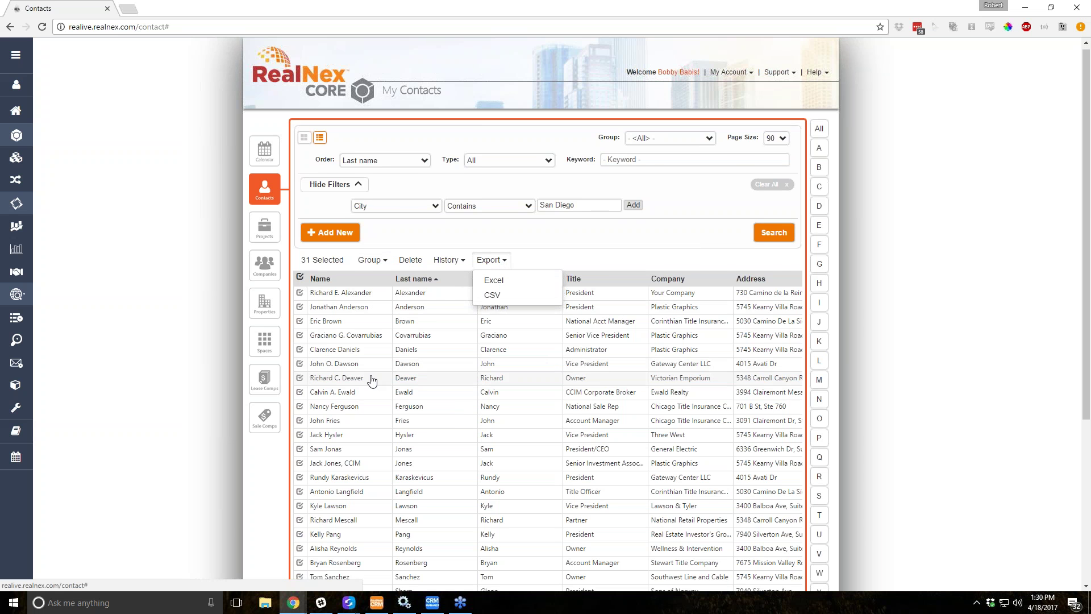
scroll(370, 378, down, 4)
scroll(373, 414, up, 4)
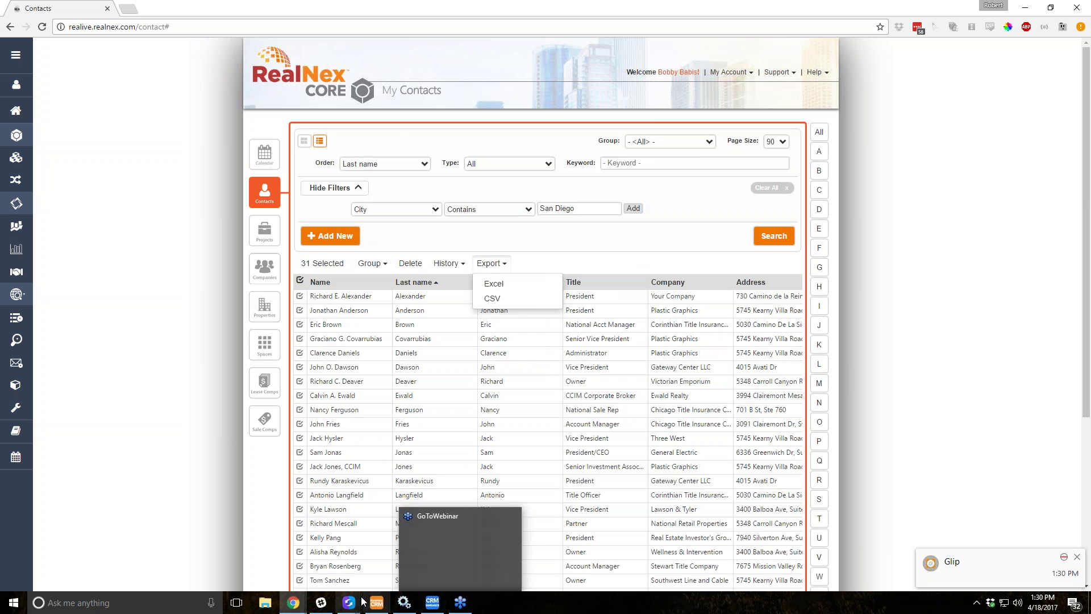
Switch to the mirrored phone window with the RealNex mobile app and open its Contacts list
mouse_move(349, 601)
click(404, 569)
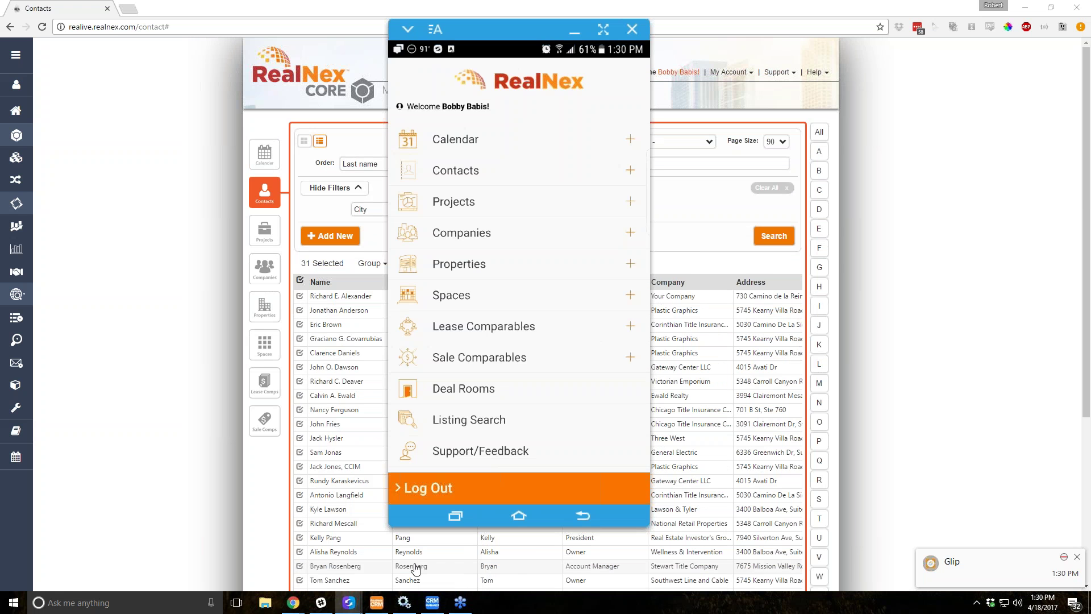
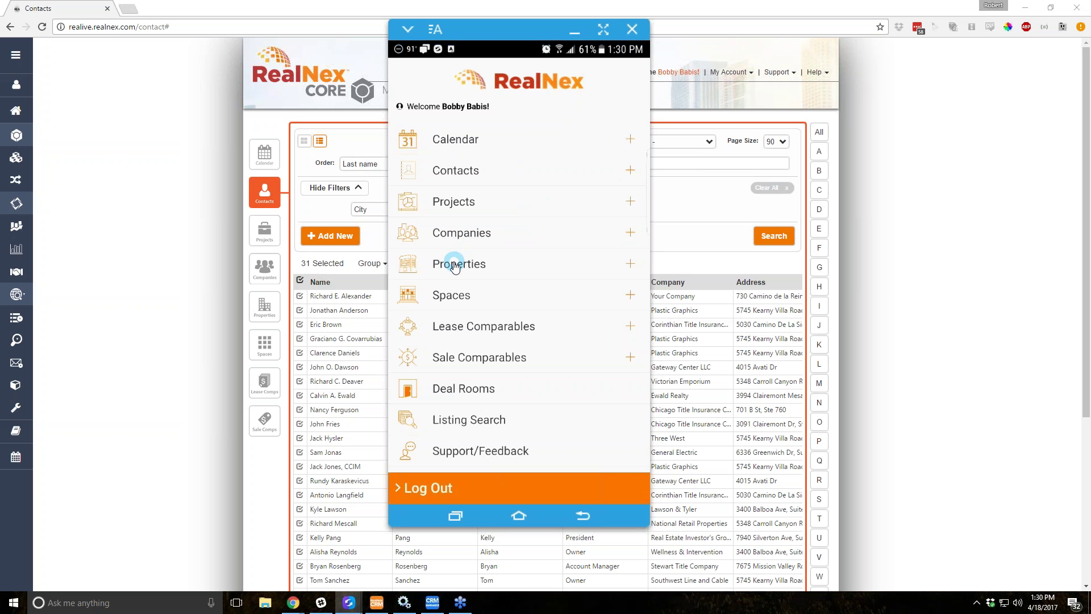
click(463, 183)
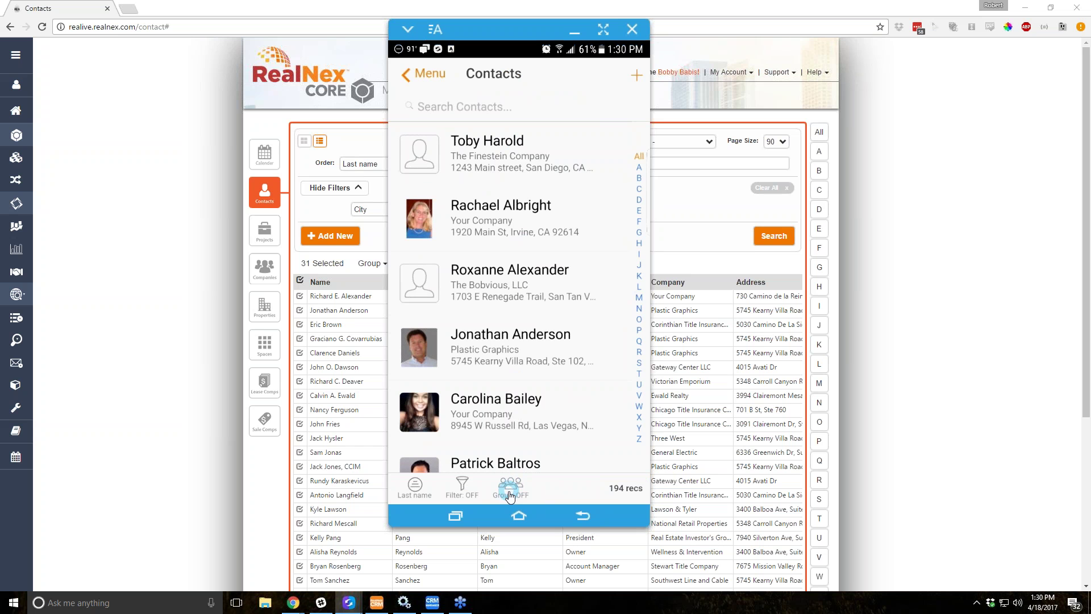
Filter the mobile contact list by the Balboa Office Prospects group
click(463, 489)
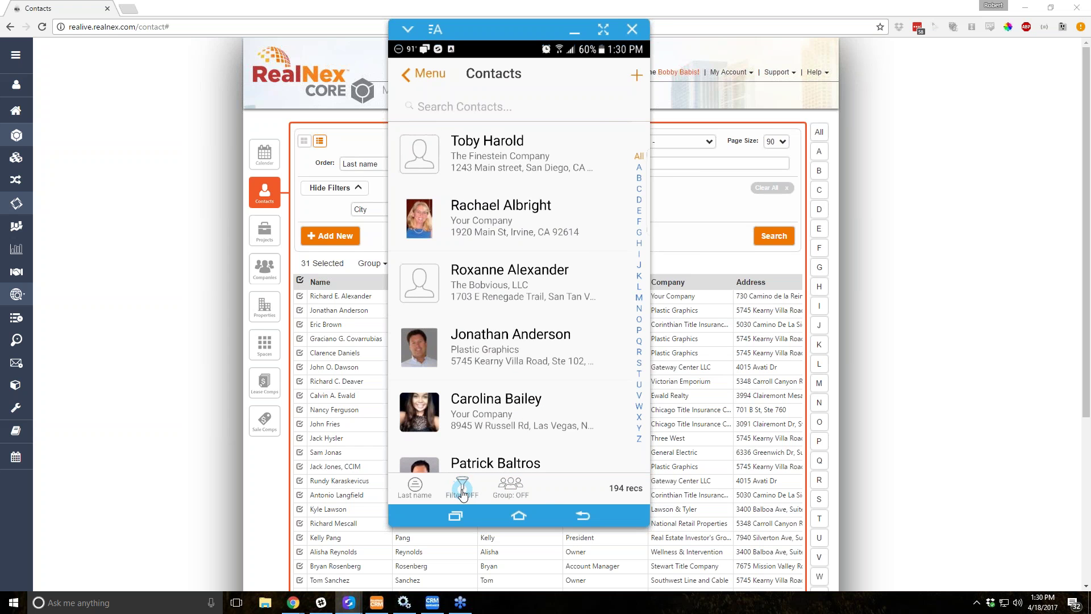
click(506, 493)
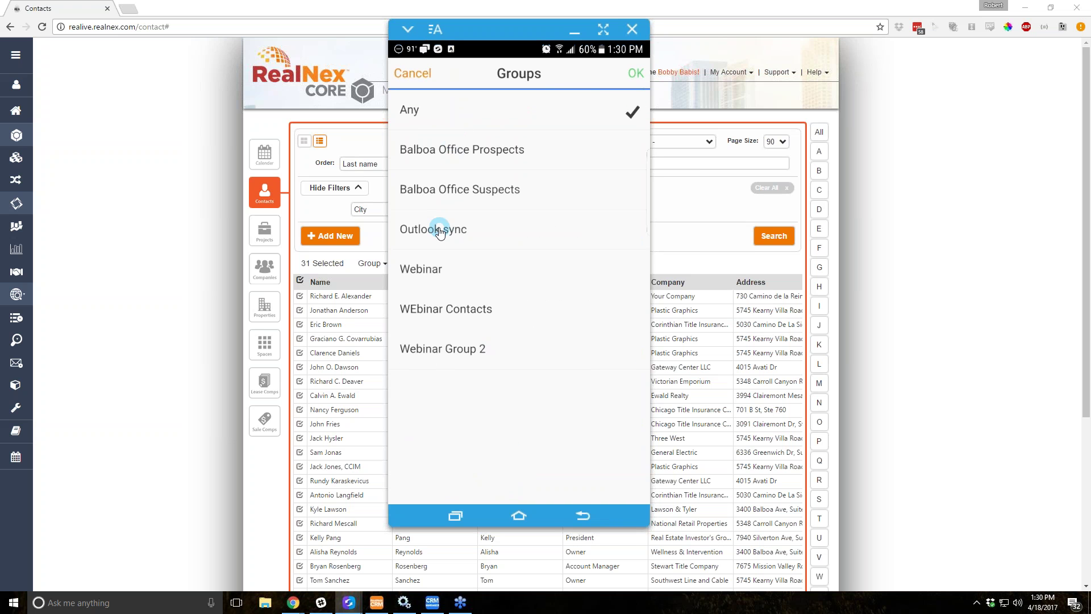
click(509, 150)
click(636, 73)
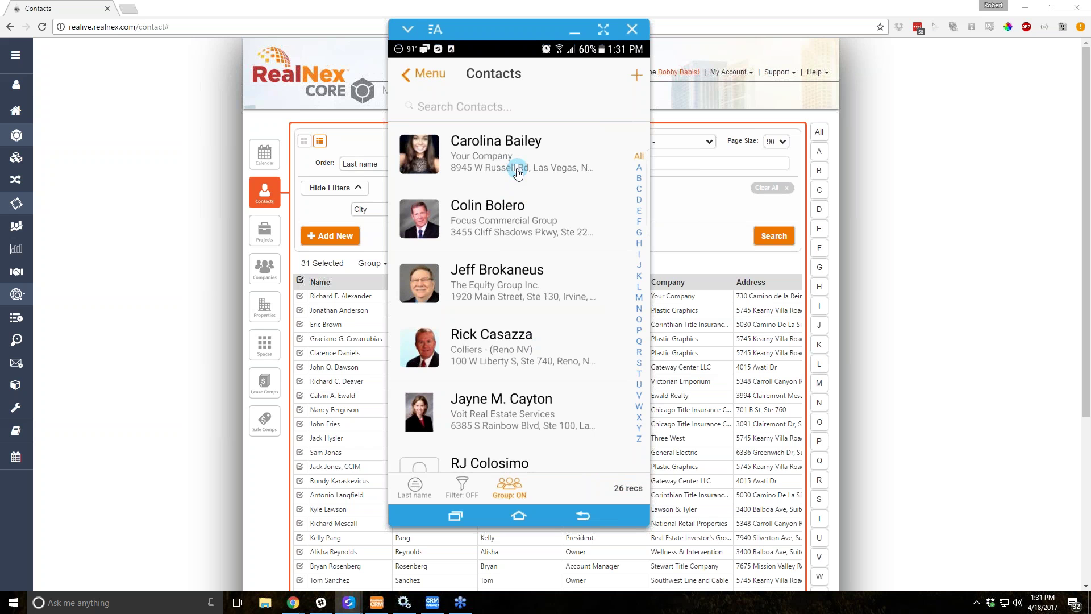
Reopen the mobile Contacts list from the My CORE menu and set its group filter back to Any
click(420, 74)
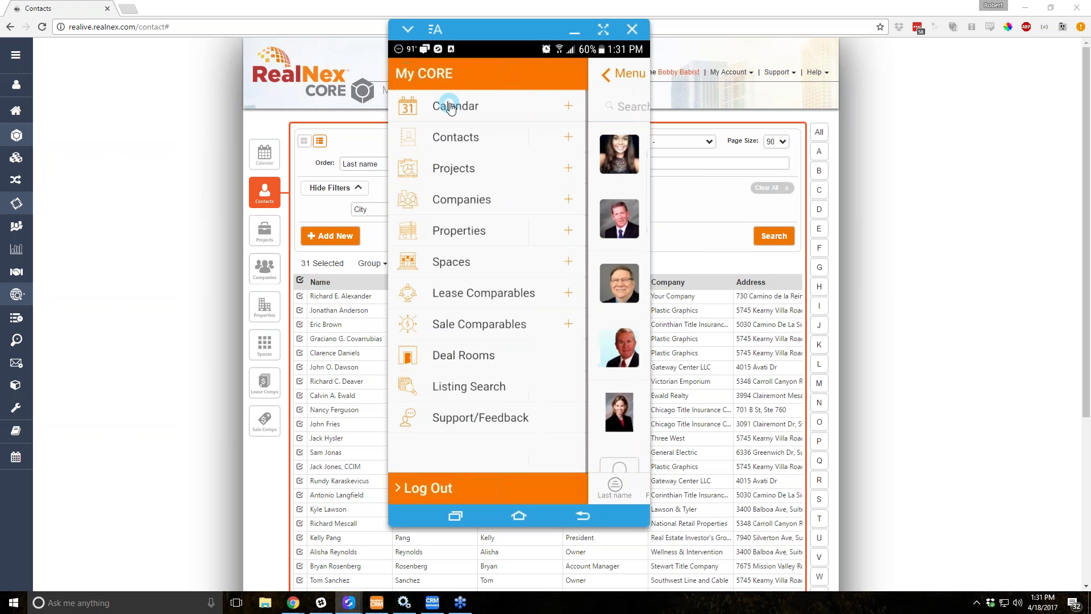
click(469, 143)
click(523, 485)
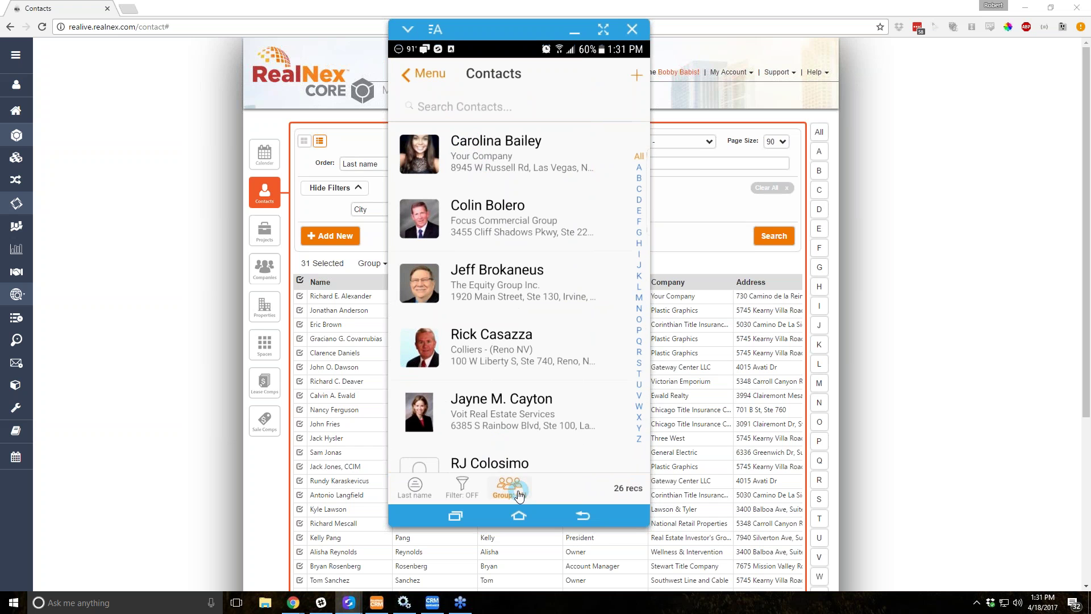
click(471, 116)
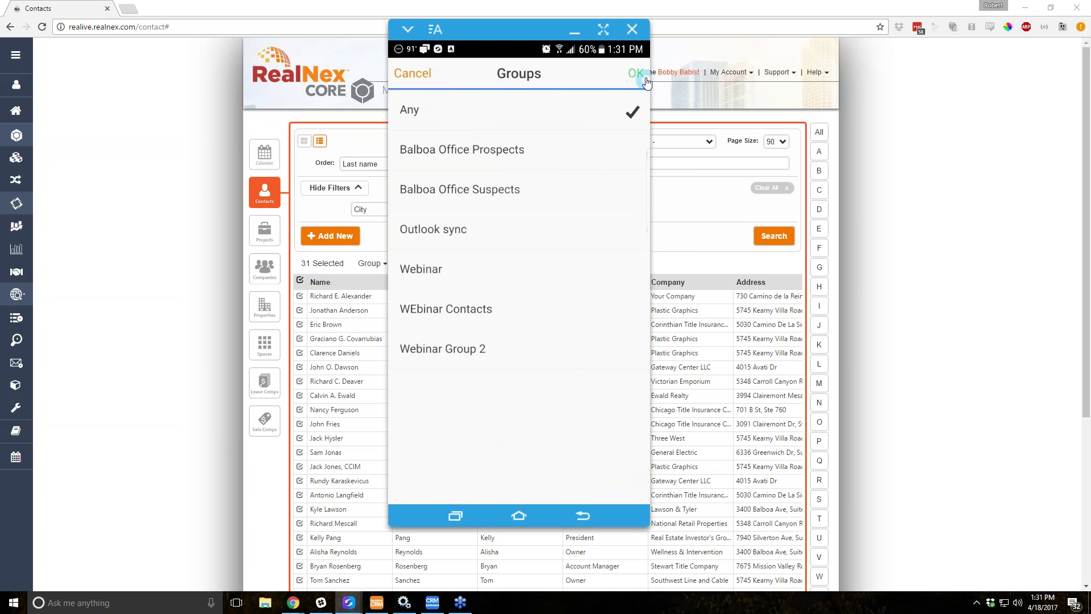
click(637, 76)
Open the Plastic Graphics contact from the unfiltered mobile list for editing and open its group assignments
click(544, 249)
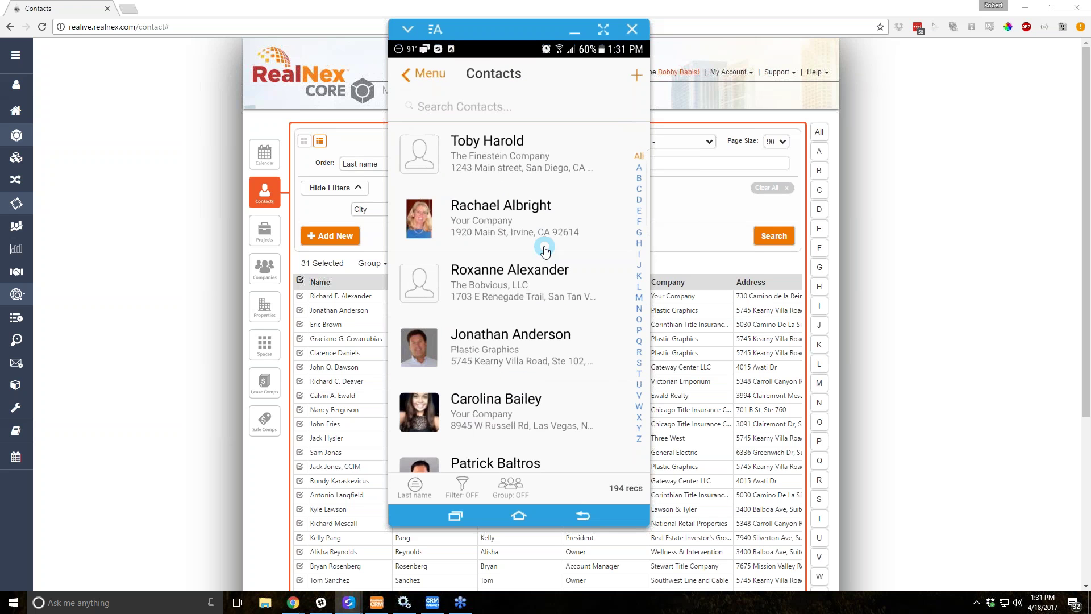
click(523, 355)
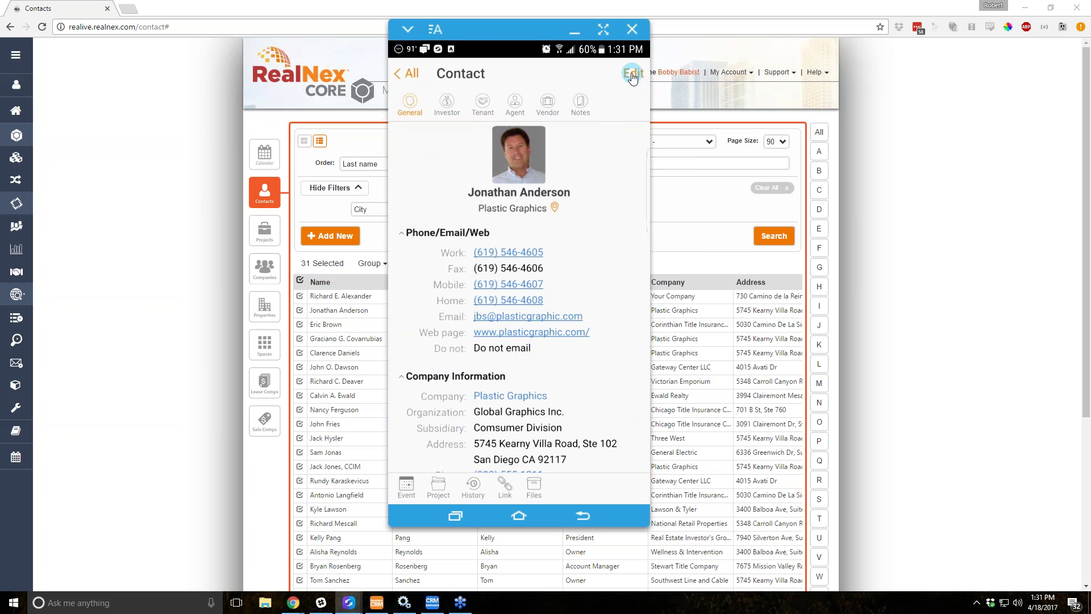
click(633, 76)
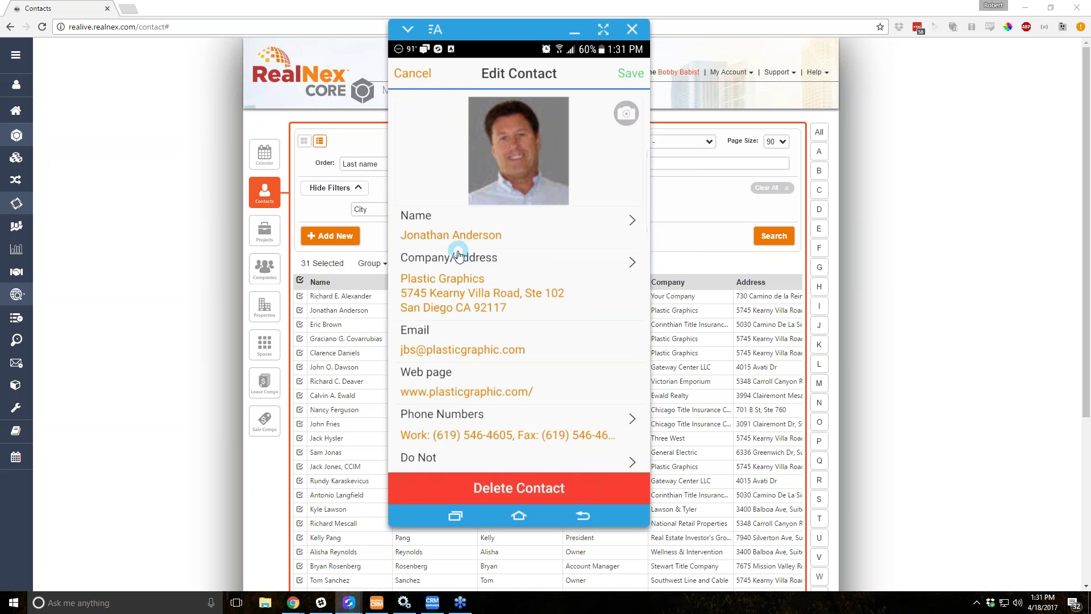
scroll(557, 291, down, 3)
scroll(559, 291, down, 1)
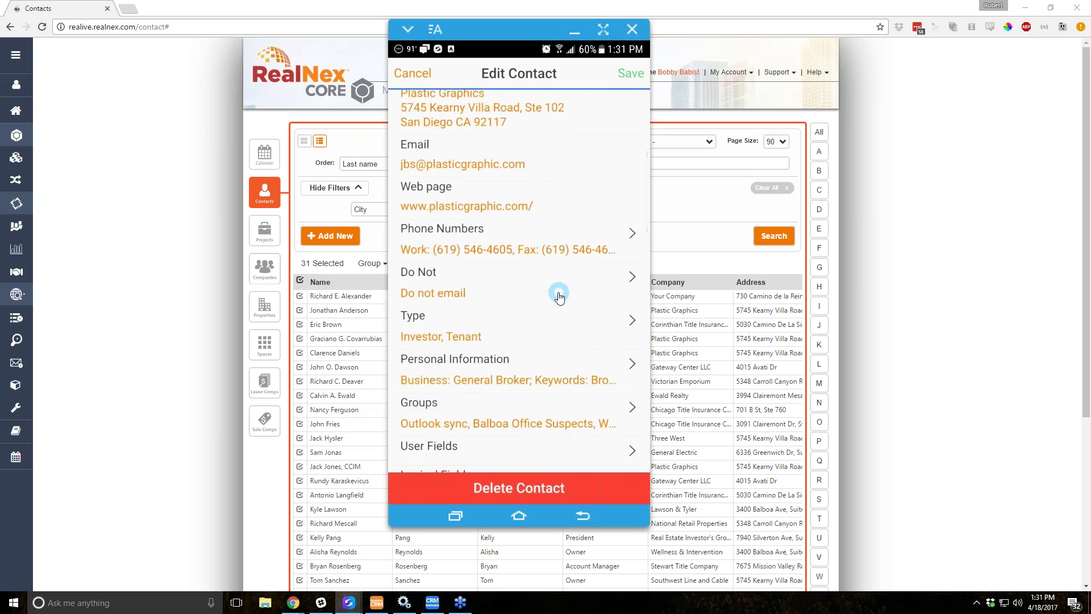
scroll(557, 305, down, 2)
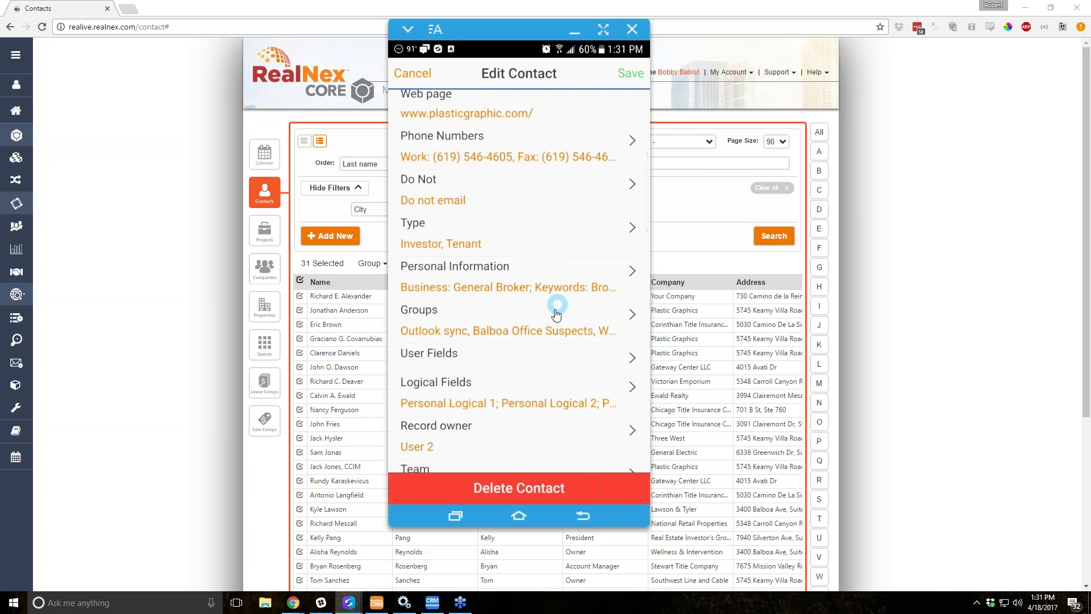
click(524, 316)
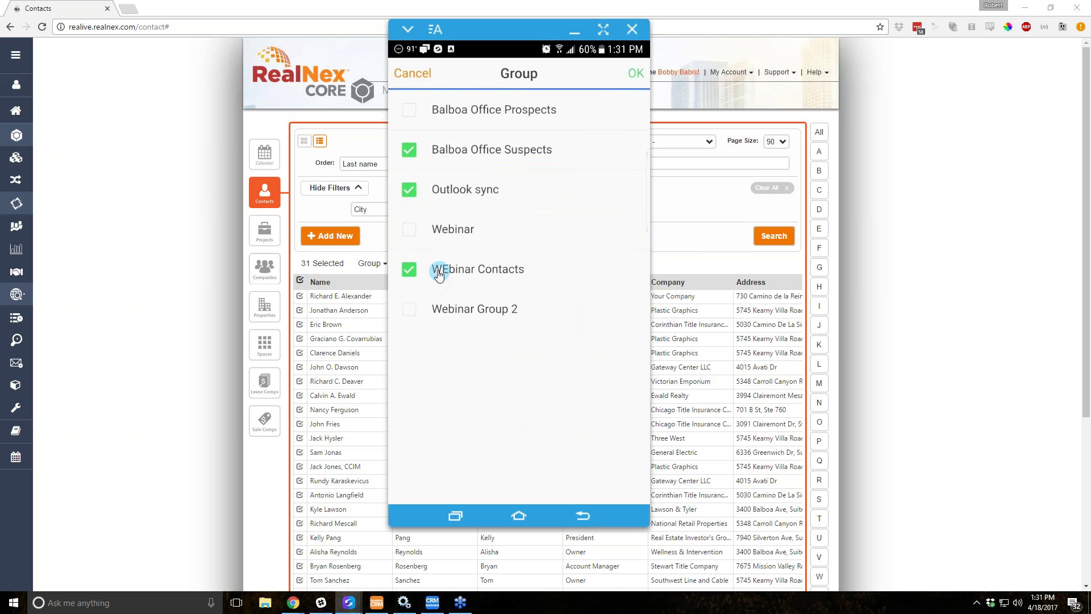
Assign the contact to Webinar and Balboa Office Prospects, remove it from Balboa Office Suspects, and save the contact
drag(406, 229, 401, 119)
click(407, 112)
click(410, 151)
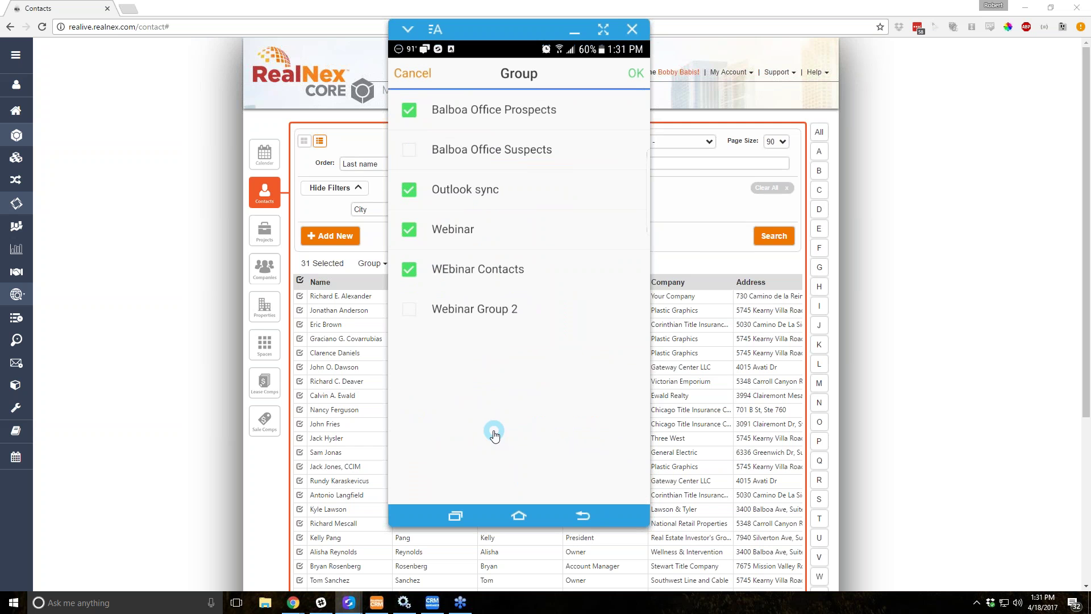
click(634, 73)
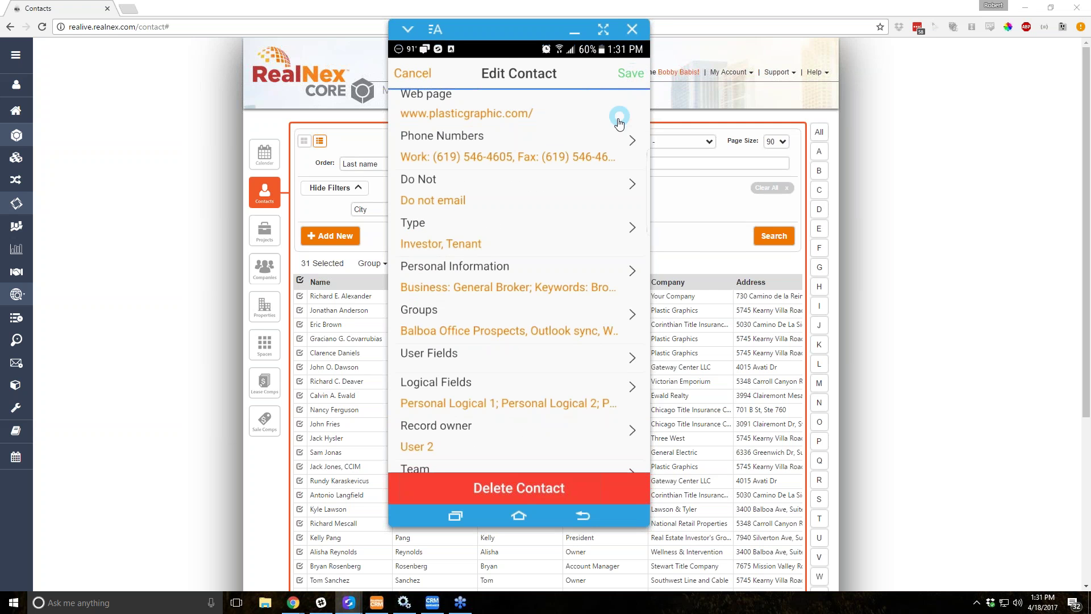
click(631, 73)
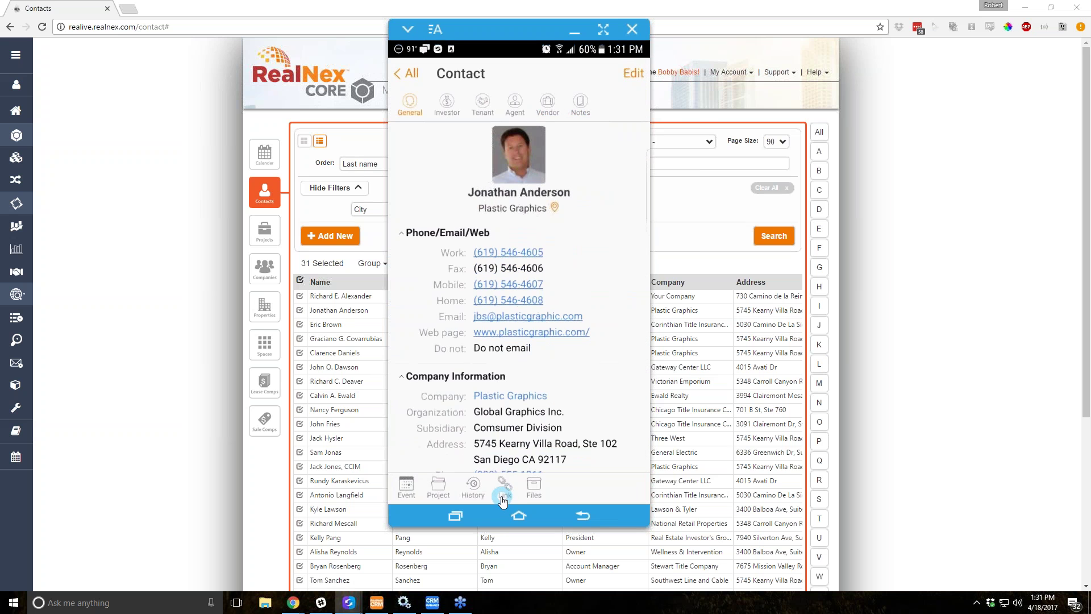
Return to the mobile contact list and open the Contact Filter form, moving the phone window off the web page's filters
click(398, 72)
click(509, 492)
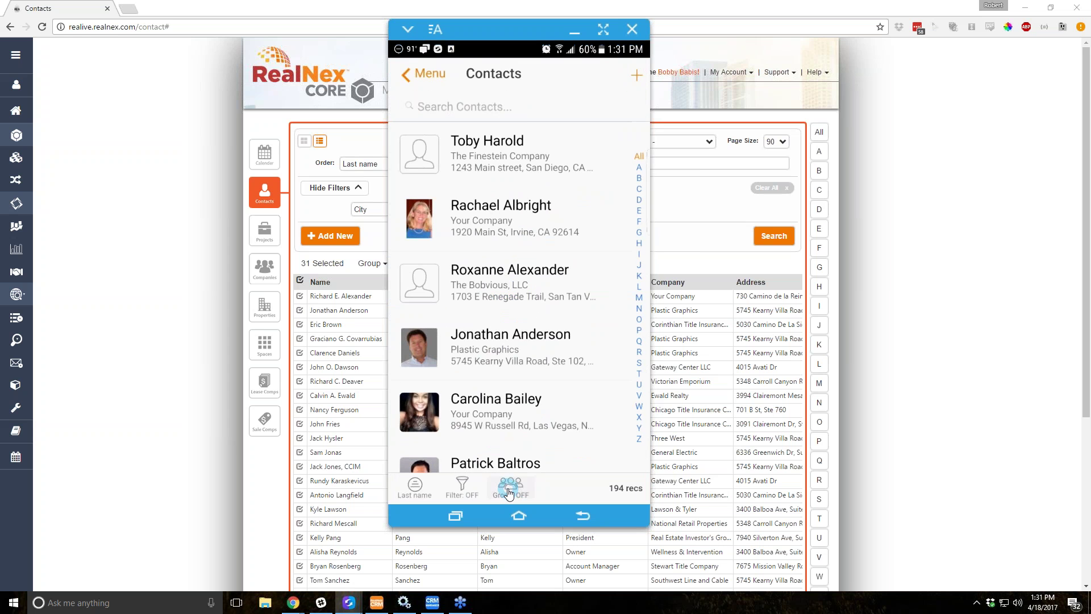
click(402, 74)
click(464, 486)
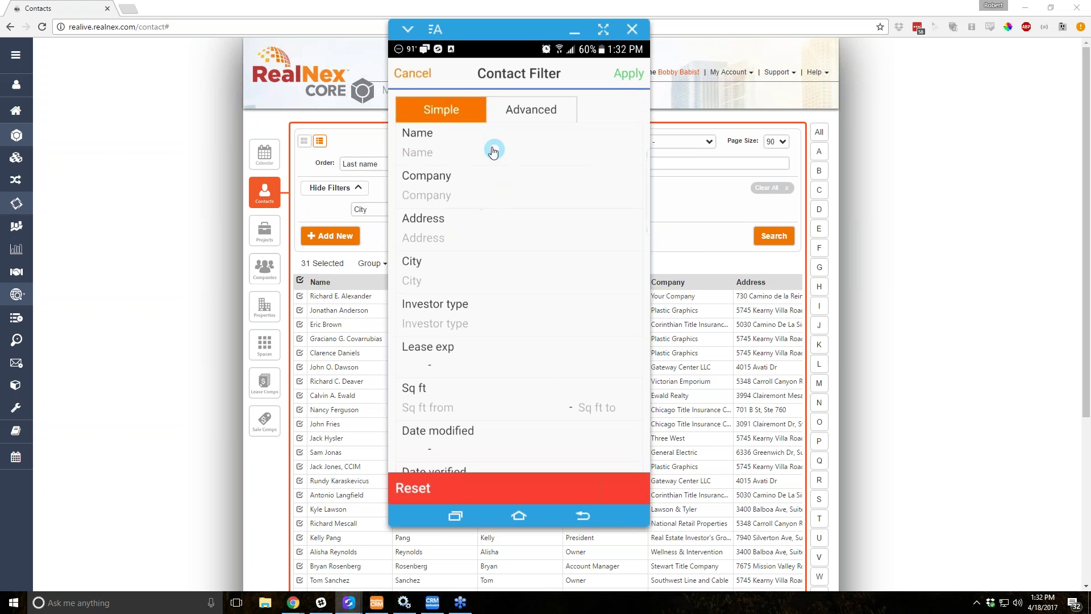
click(455, 117)
drag(486, 32, 302, 50)
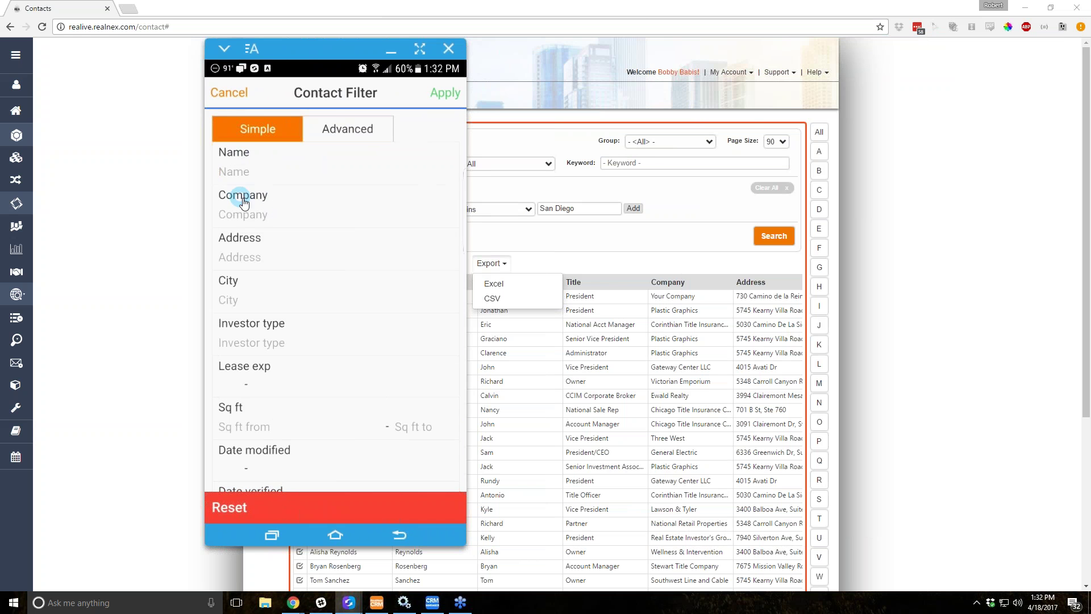
Compare the advanced and simple filter forms, and set the simple filter's lease expiration range to 04/20/2017 through 04/26/2017
click(352, 137)
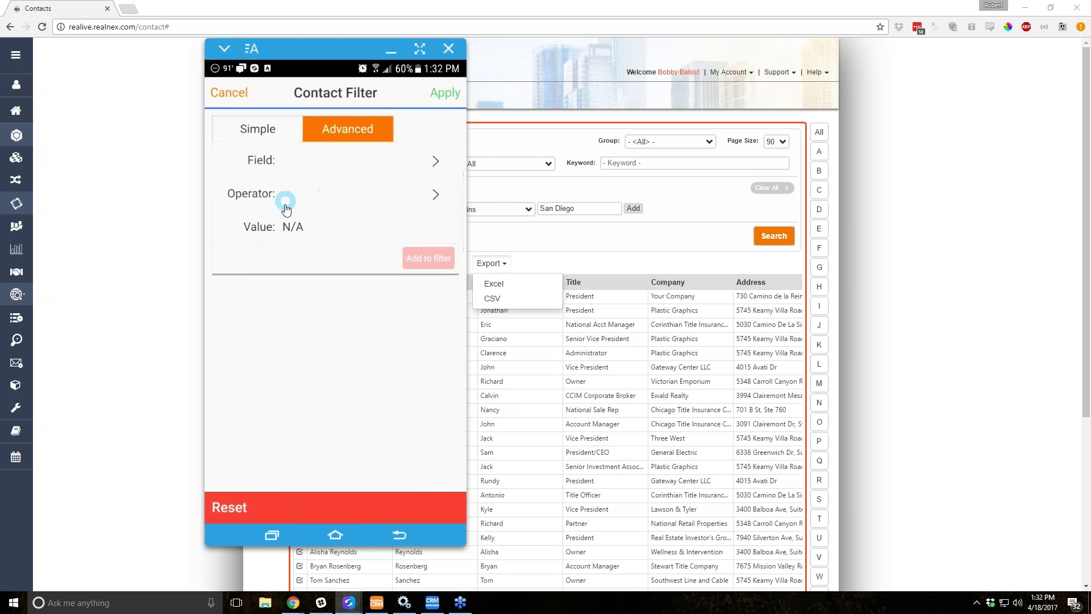
click(273, 130)
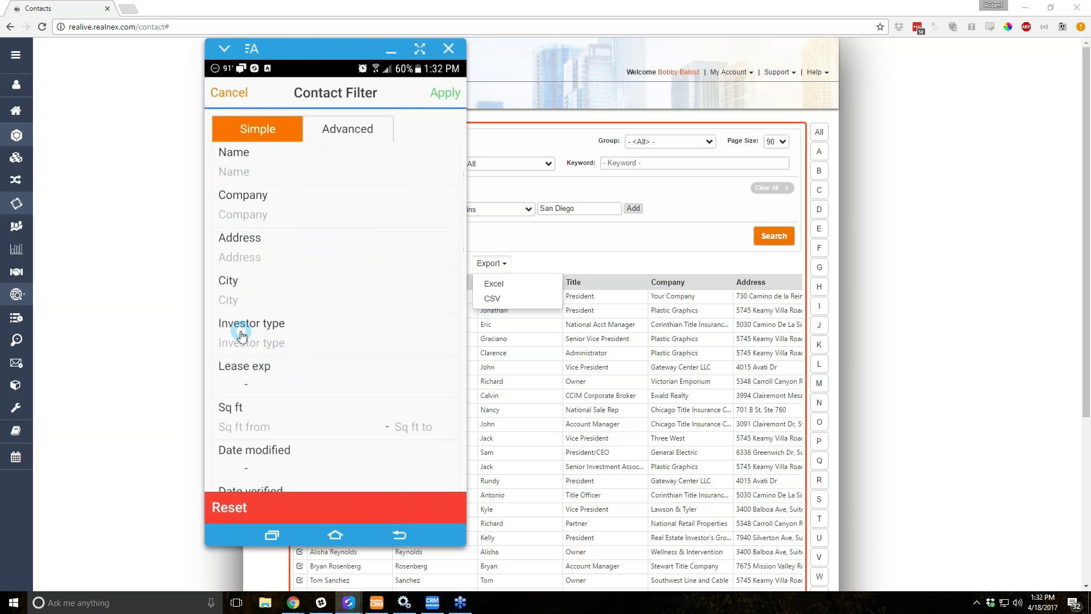
click(254, 386)
click(363, 358)
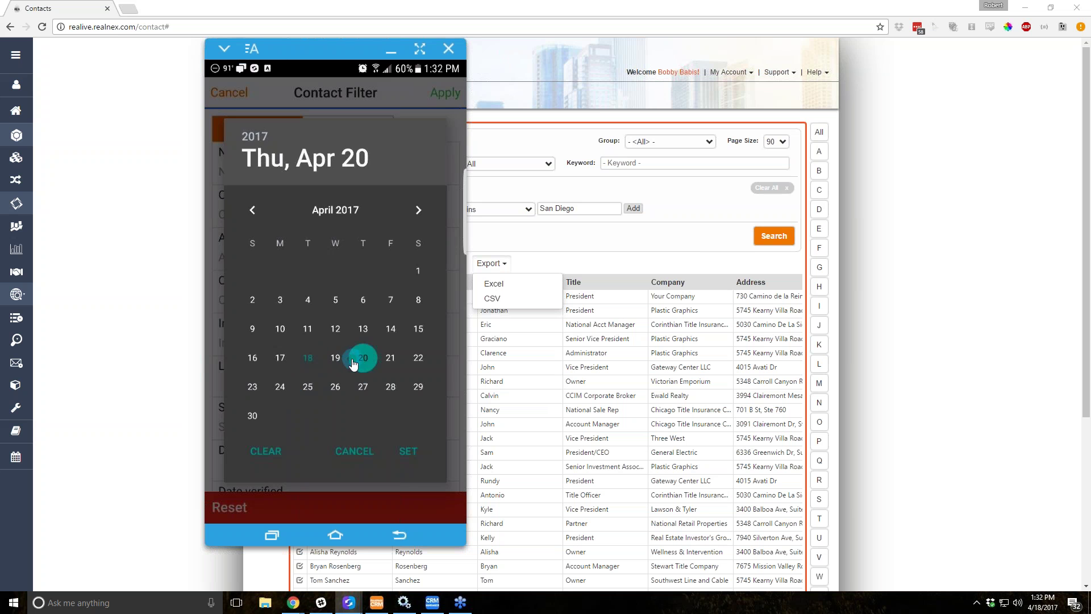
click(405, 450)
click(341, 388)
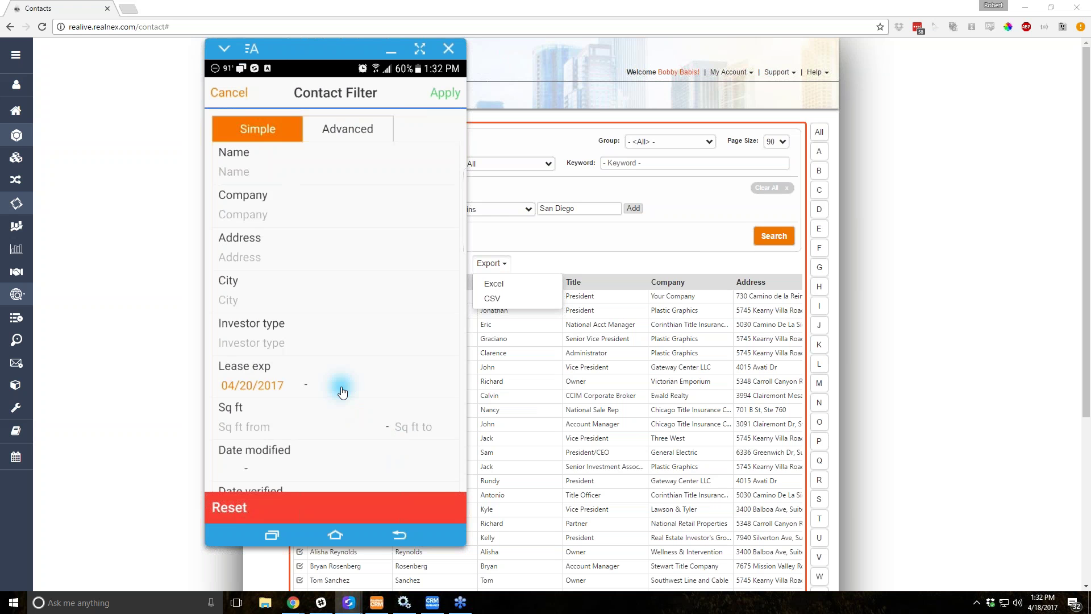
click(392, 330)
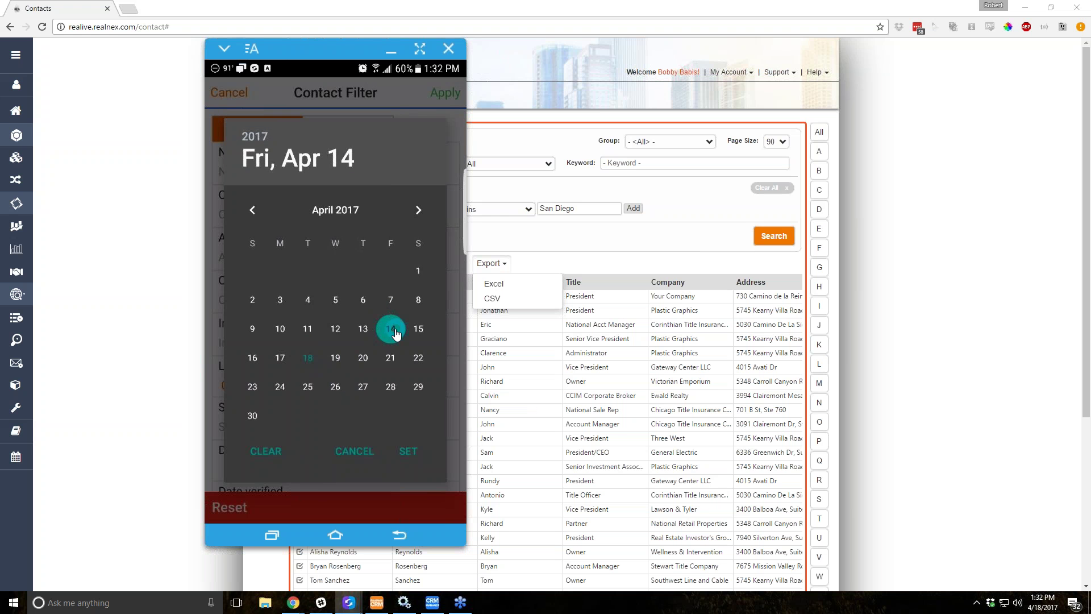
click(408, 452)
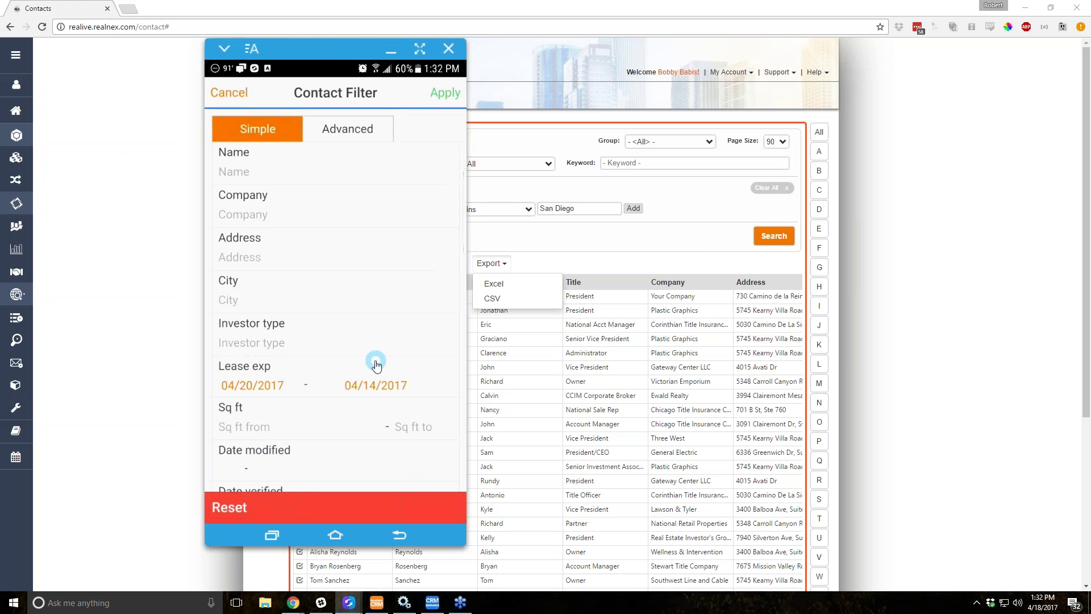
click(379, 392)
click(335, 387)
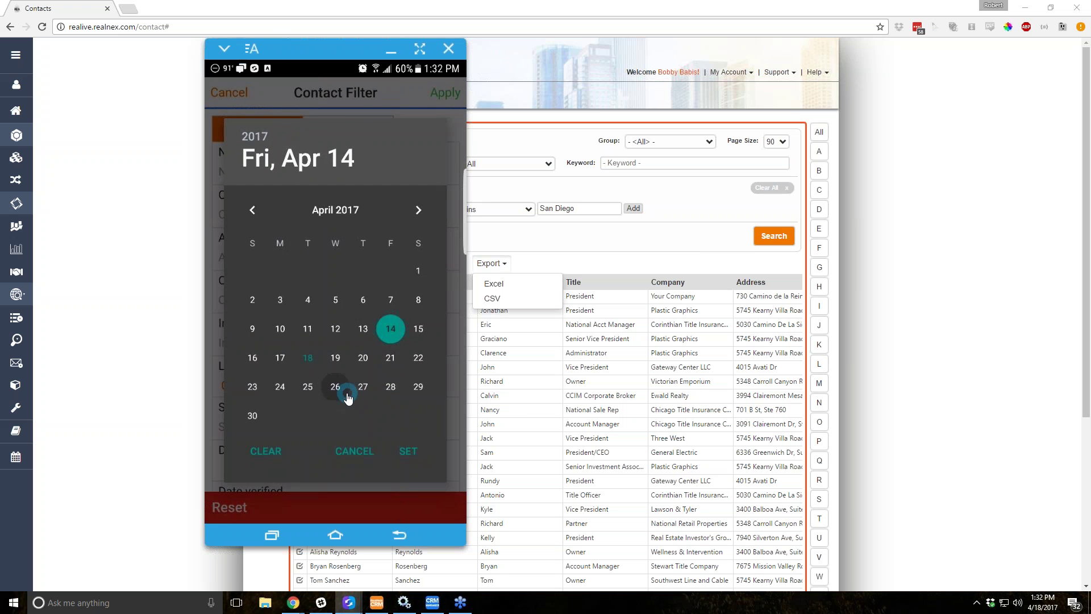
click(407, 453)
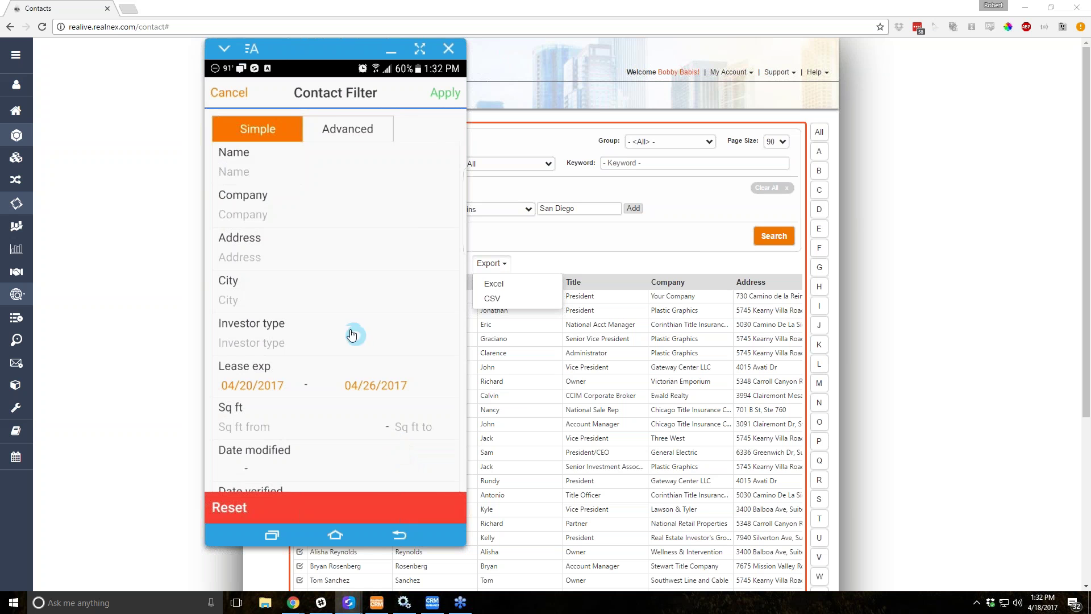
Switch to the advanced contact filter, with the phone beside the web filters, and examine the Basic and Personal fields
click(334, 132)
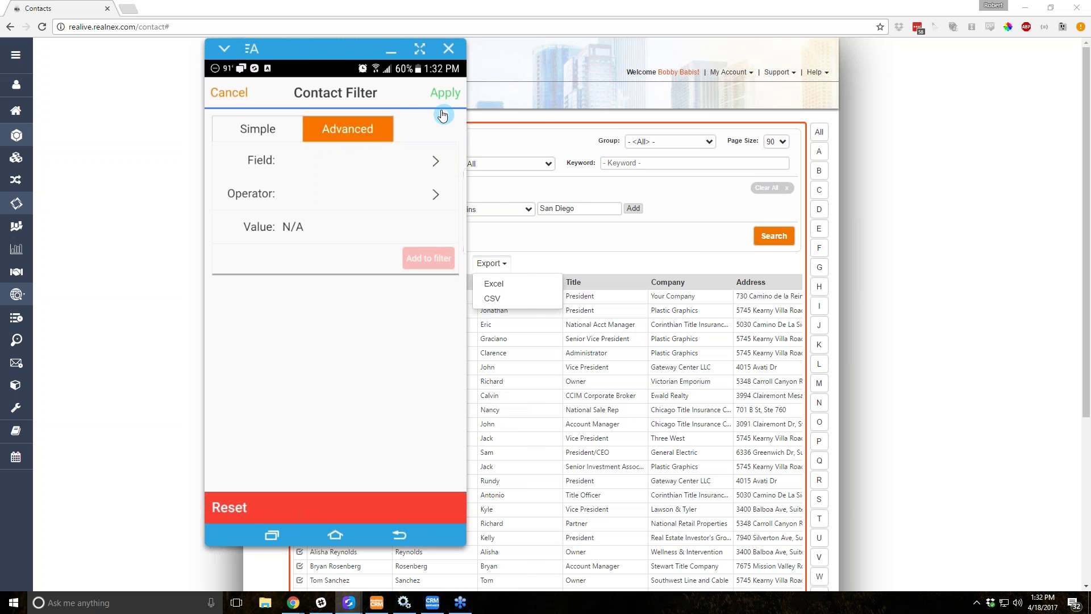
drag(355, 55, 871, 83)
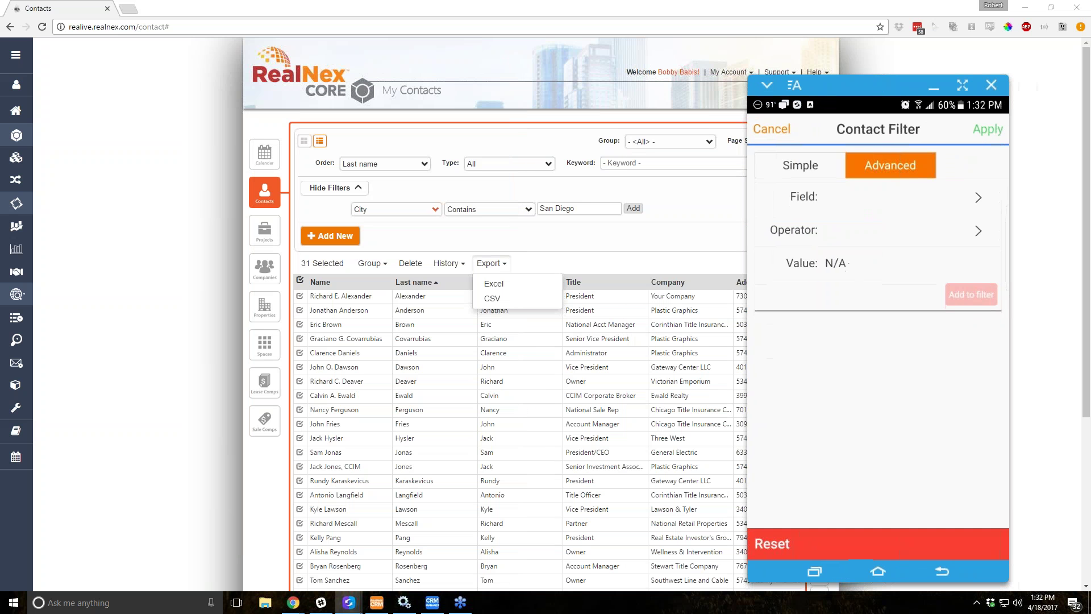
click(898, 200)
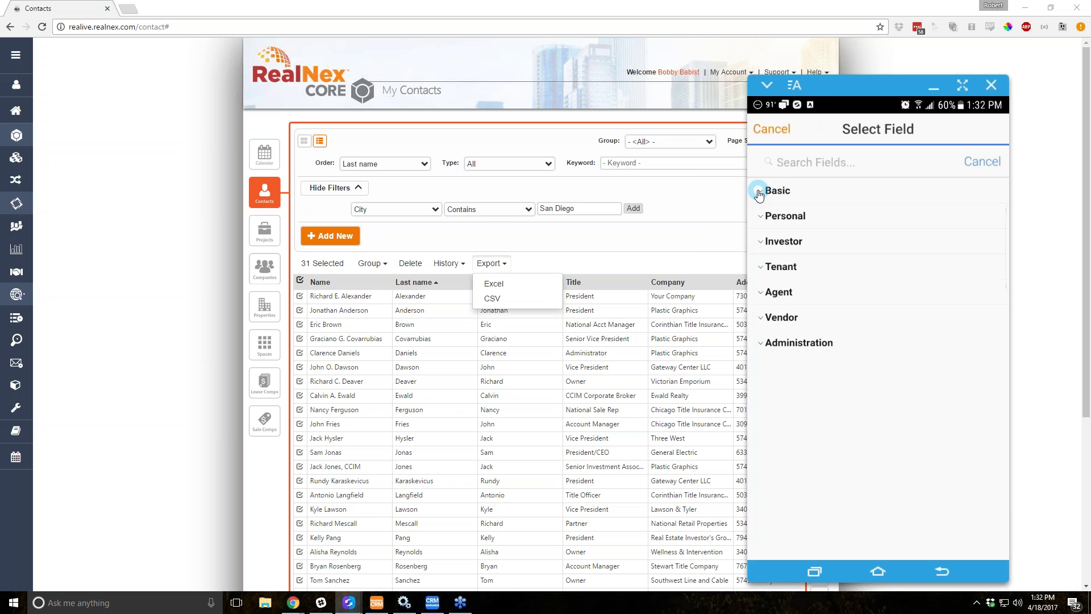
click(764, 195)
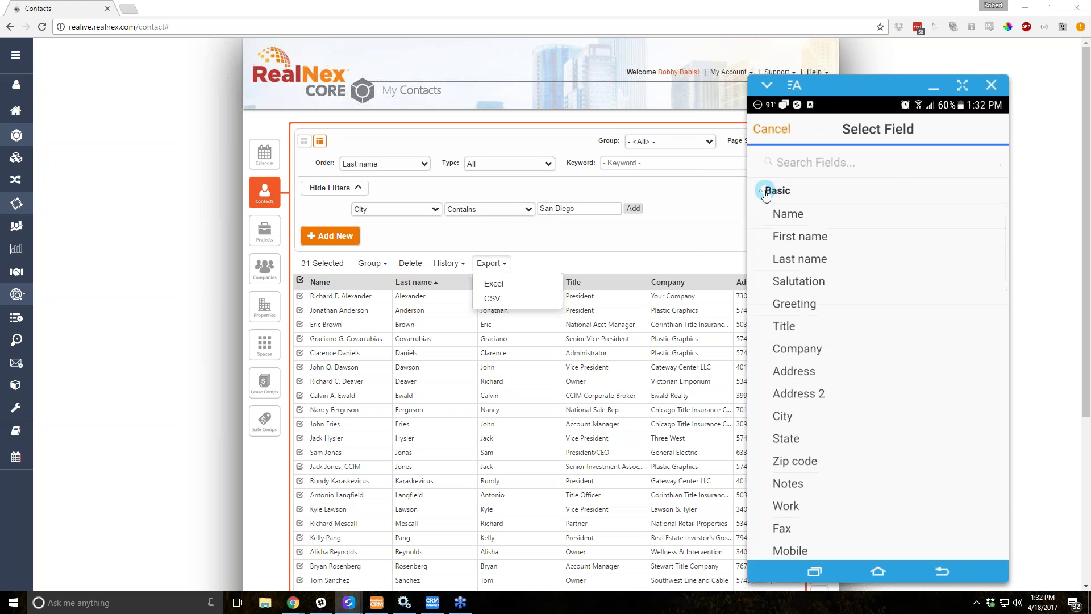
click(765, 194)
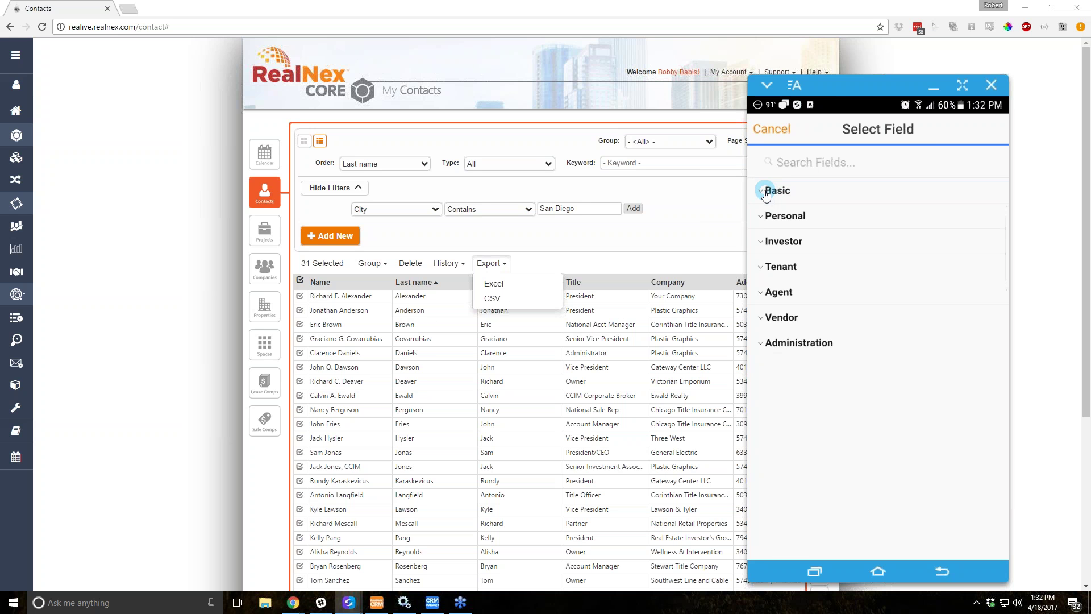
click(762, 216)
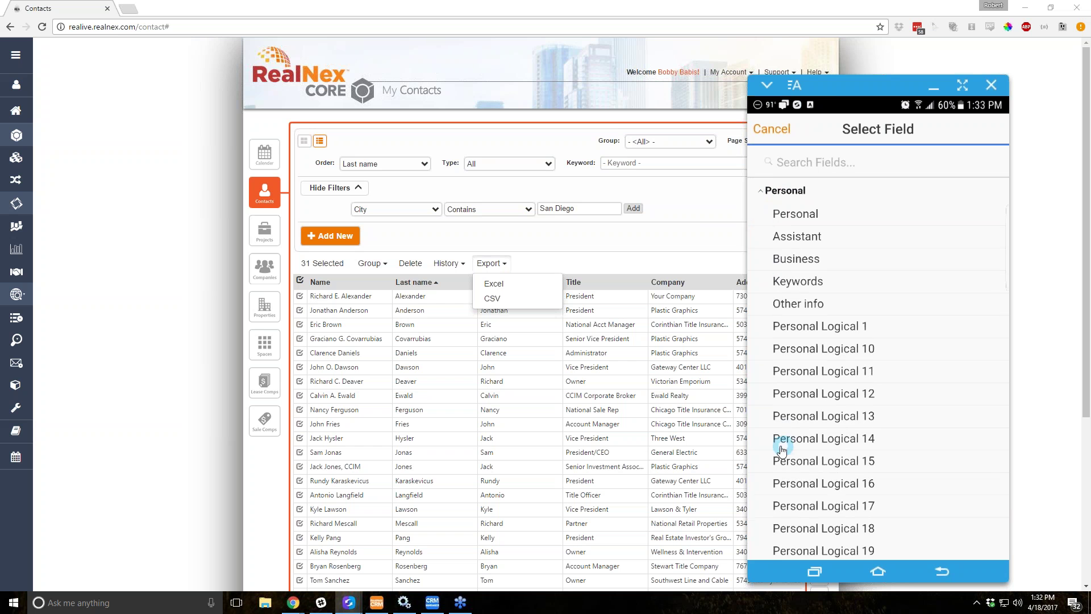
click(760, 192)
Add an advanced condition from the Basic fields with City set to Is Empty, and apply the filter
click(760, 195)
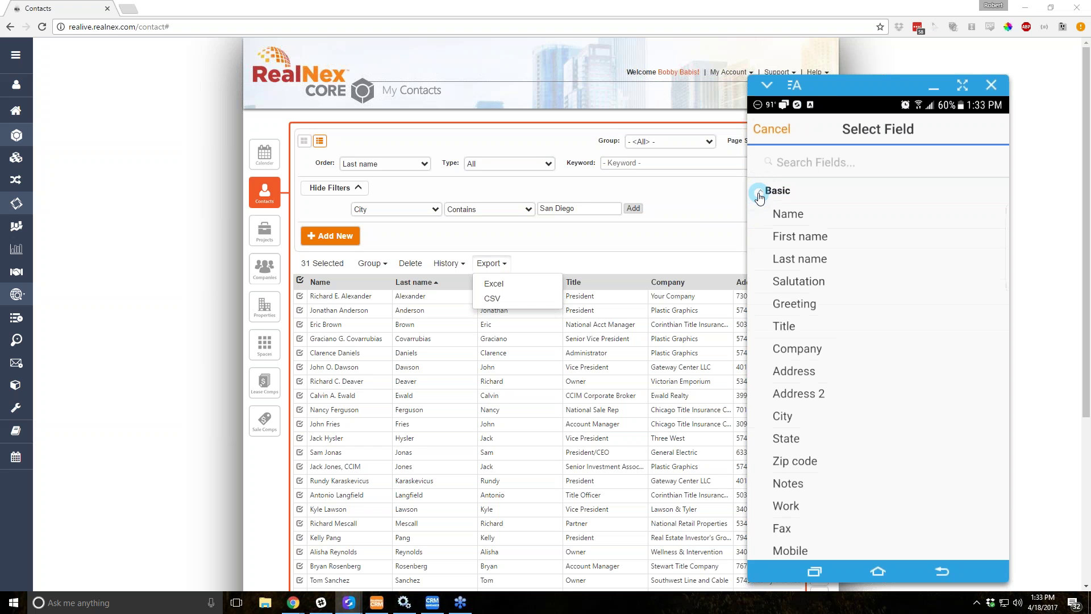
click(782, 417)
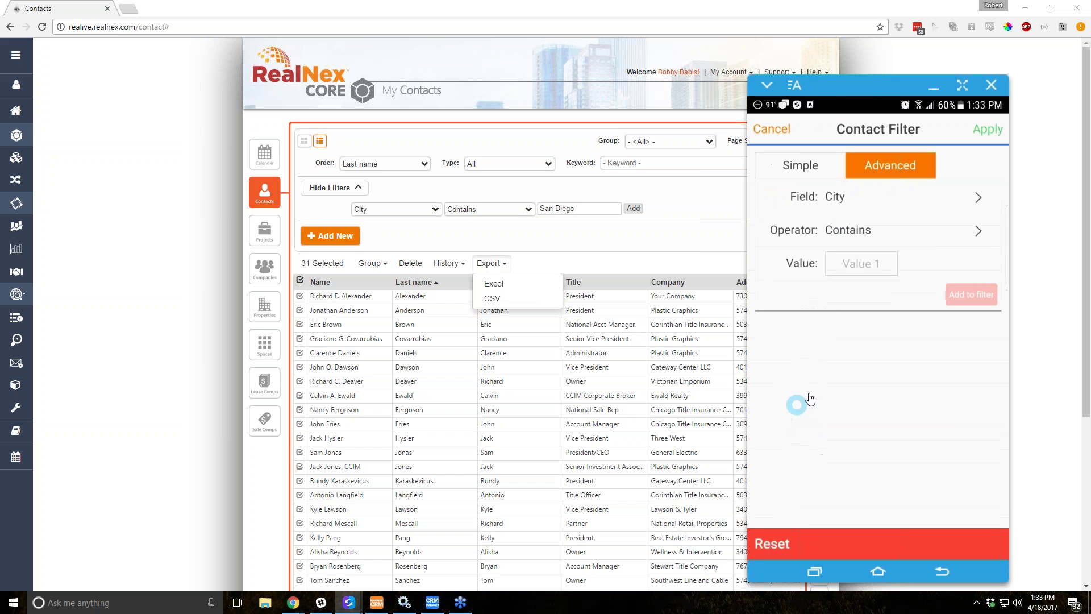
click(867, 230)
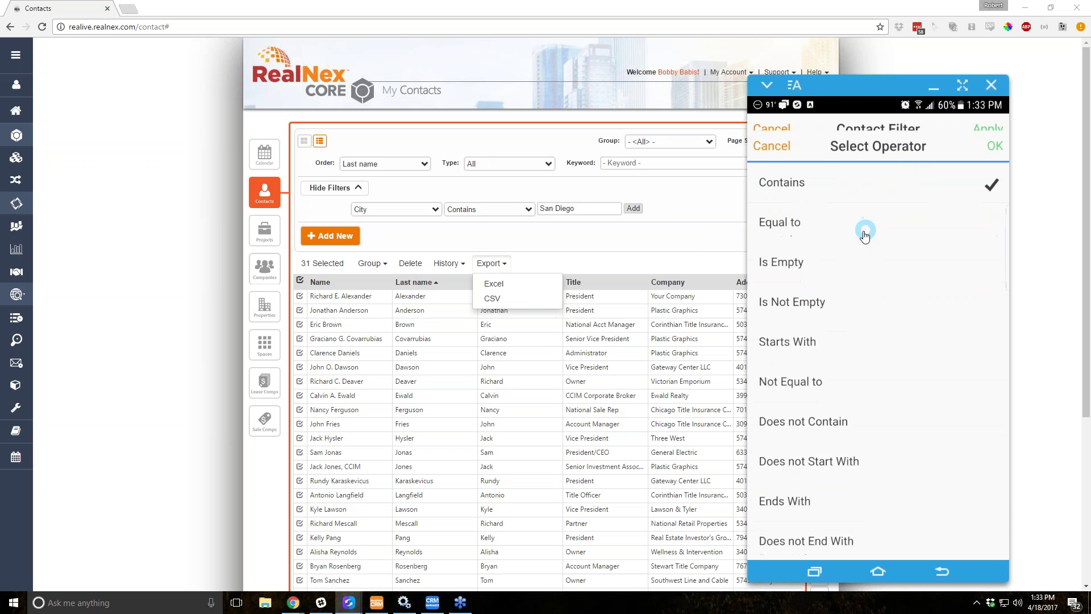
click(794, 248)
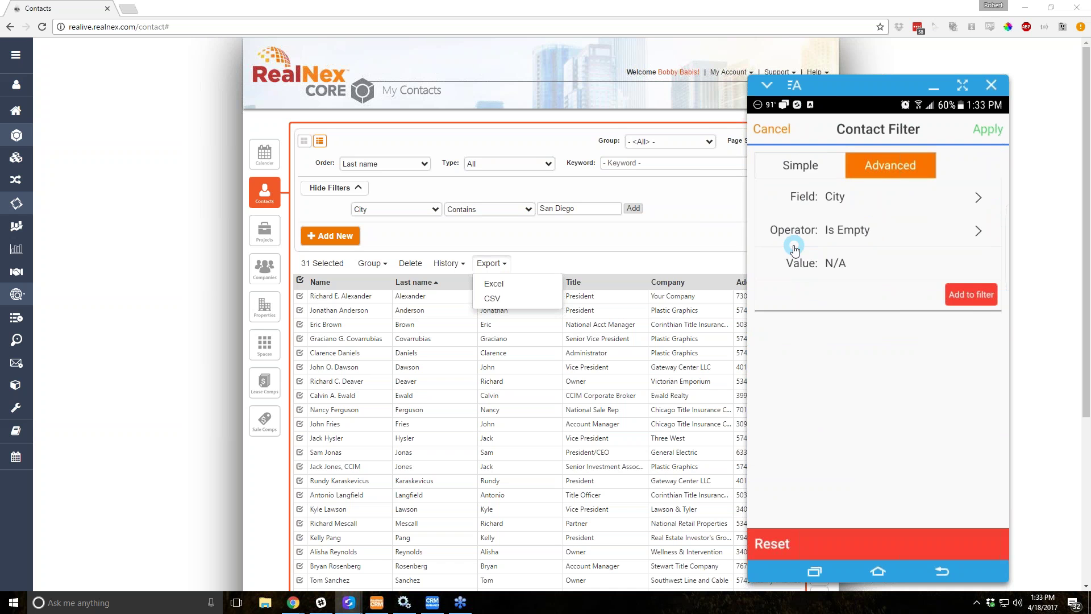
click(975, 303)
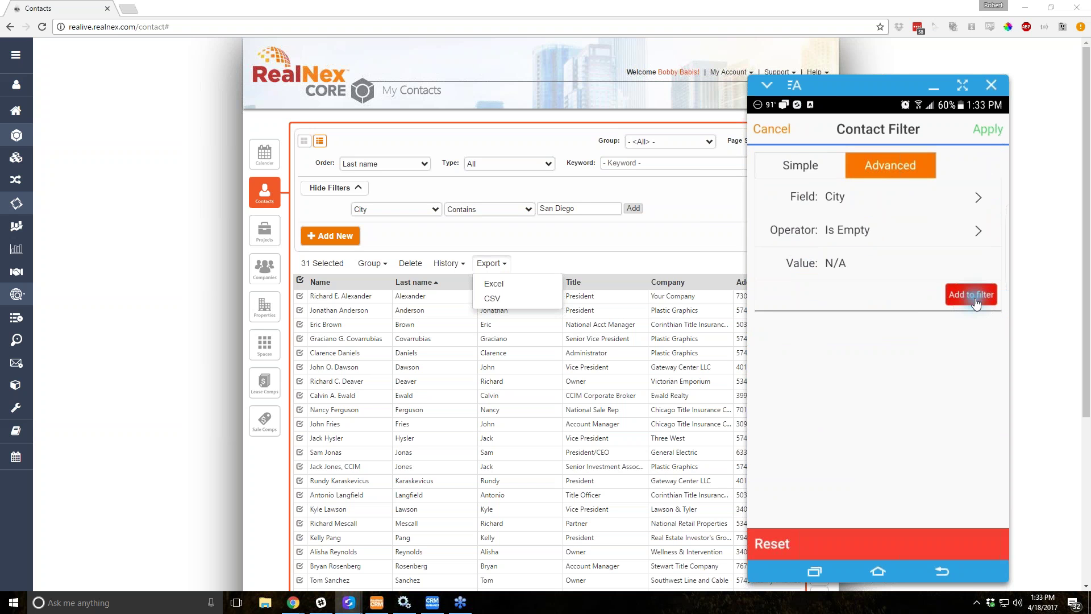
click(989, 127)
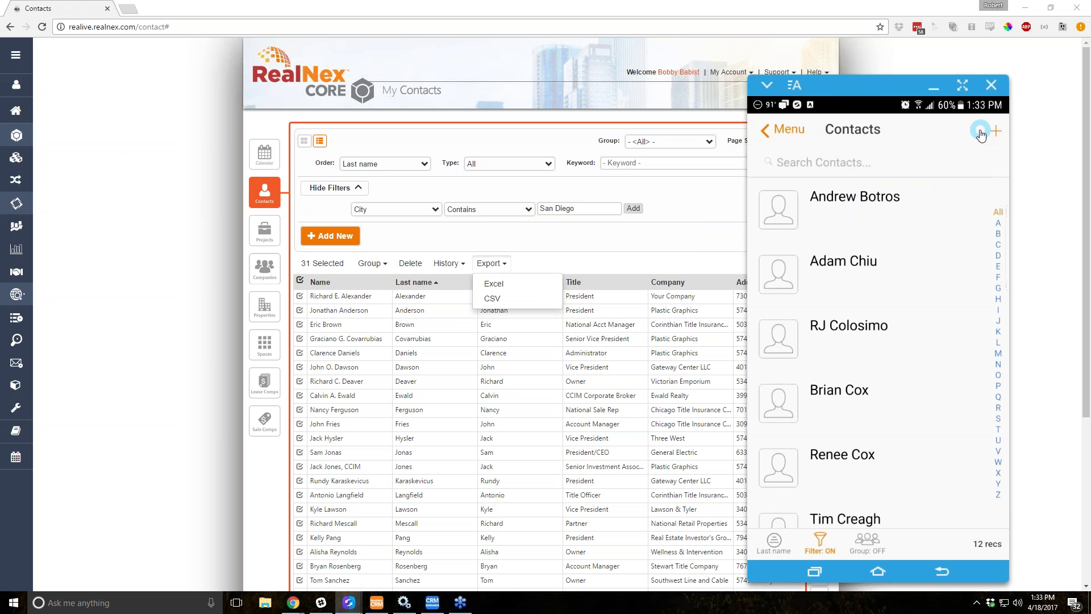
Reopen the mobile contact filter, add the advanced condition Name Contains S alongside City Is Empty, and apply the filter
click(820, 544)
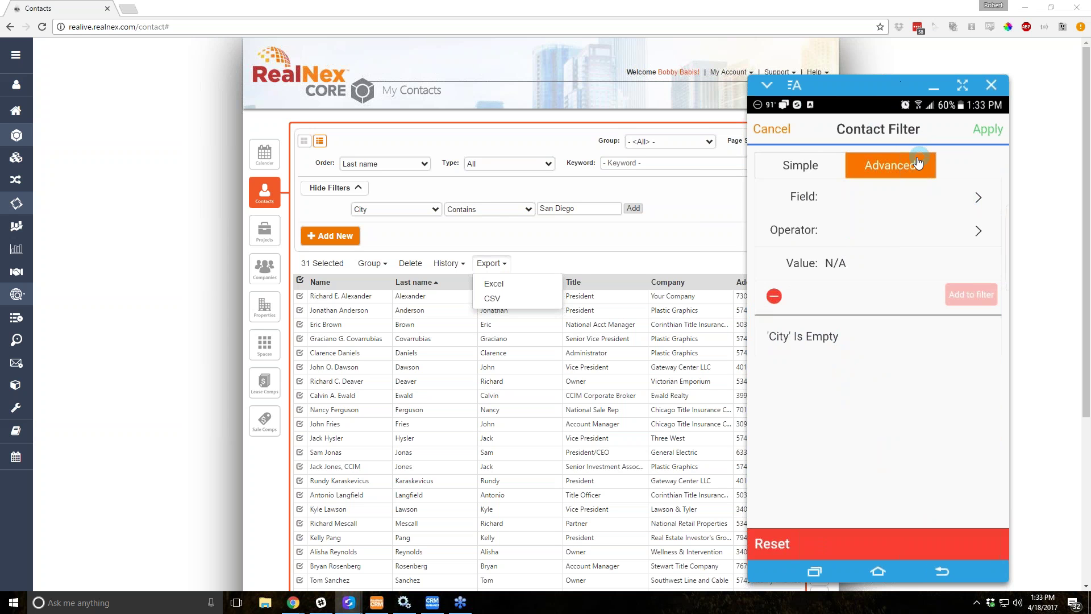
click(935, 197)
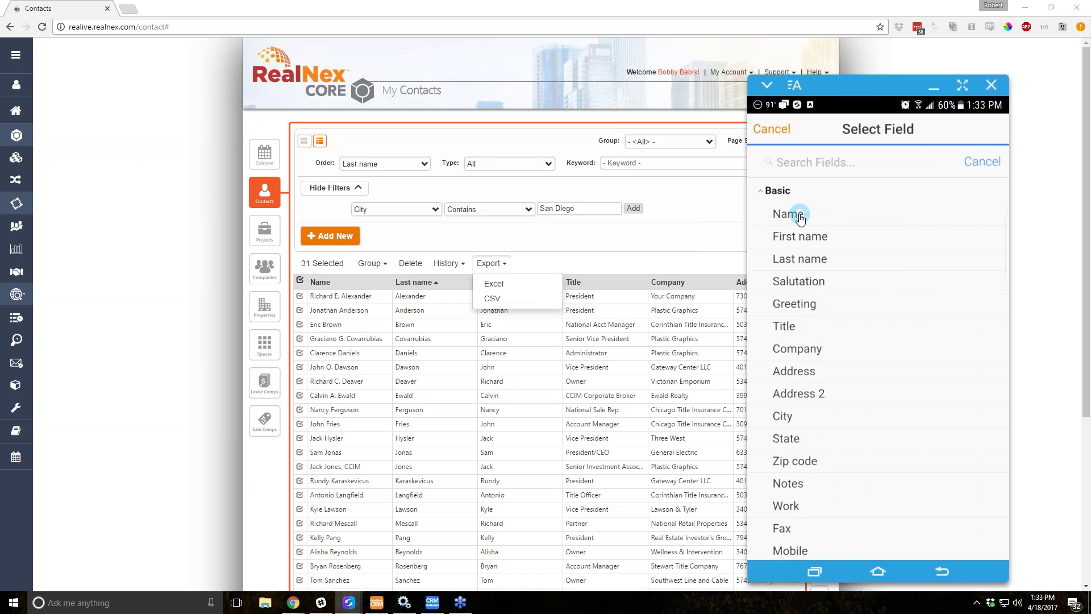
click(801, 218)
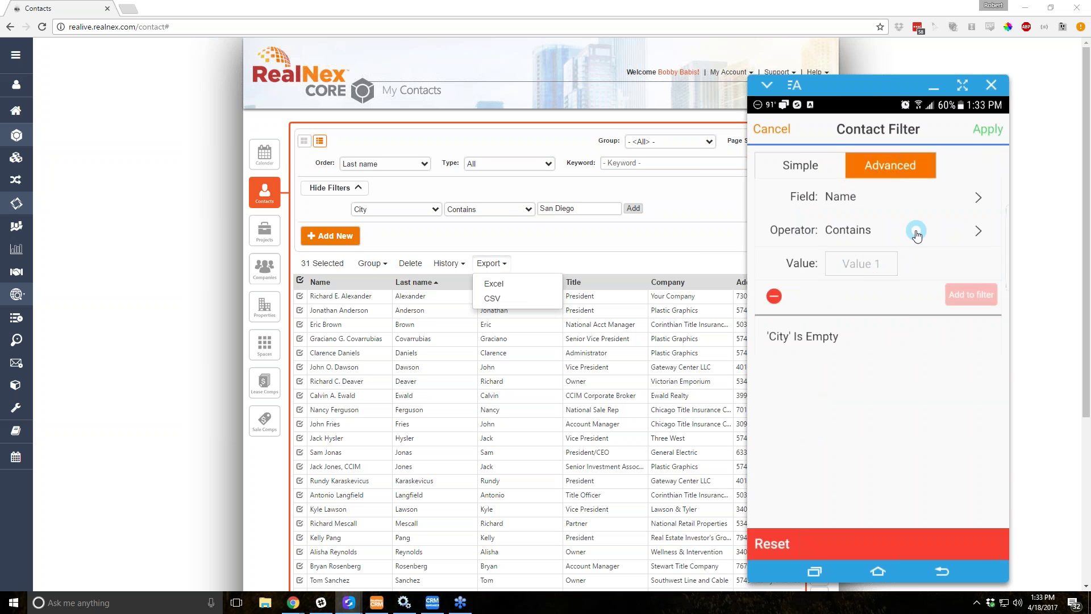
click(917, 234)
click(989, 129)
click(847, 265)
text(S)
click(971, 295)
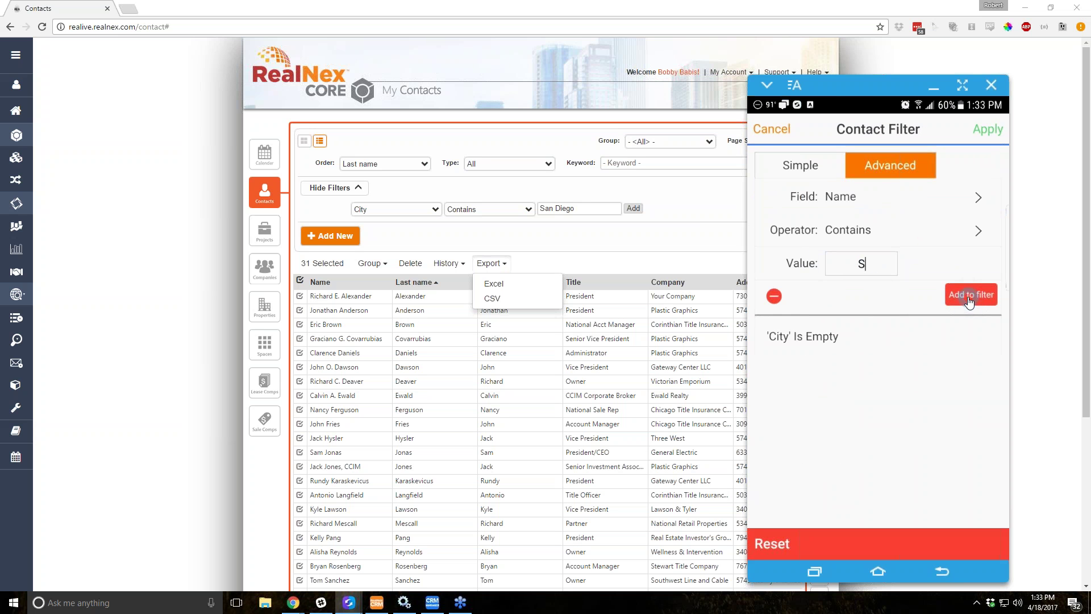
click(776, 337)
click(829, 375)
click(977, 130)
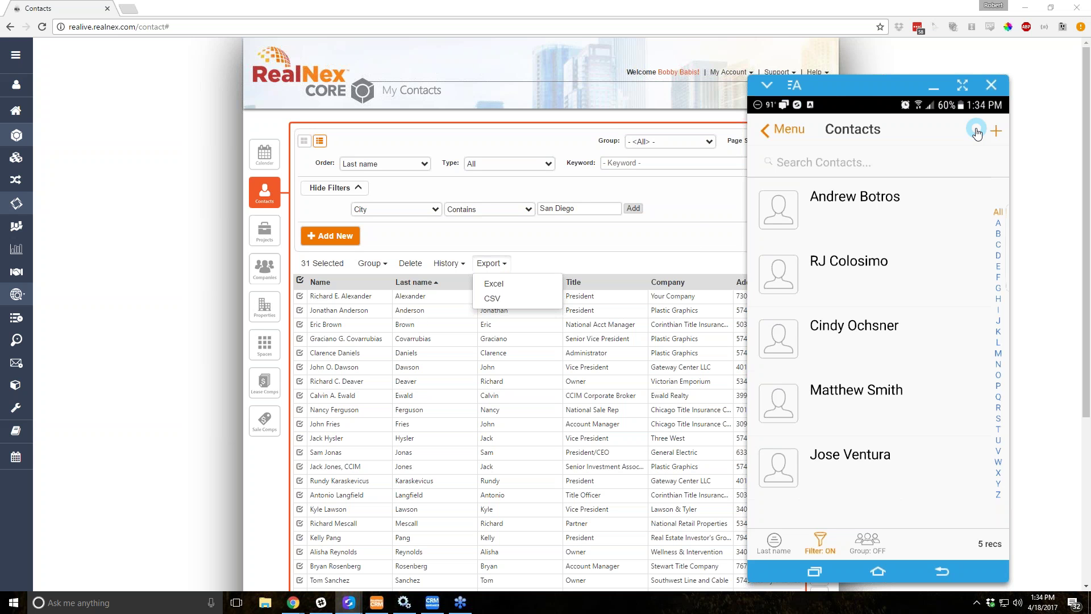
Switch from the phone window to the browser and go to the realnex.com home page
click(178, 41)
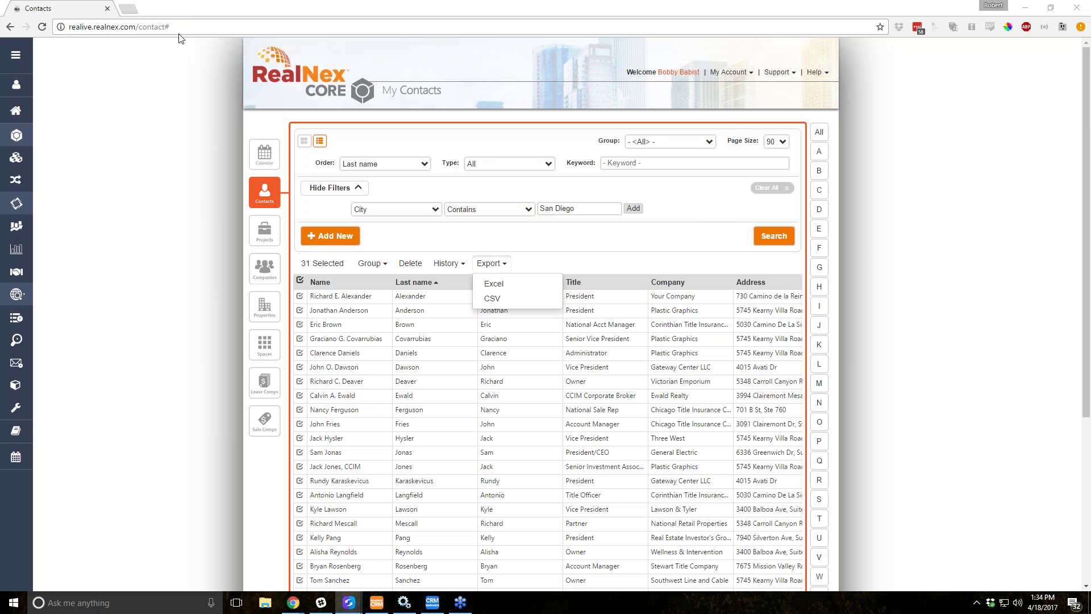
click(191, 23)
text(realnex.co)
key(Return)
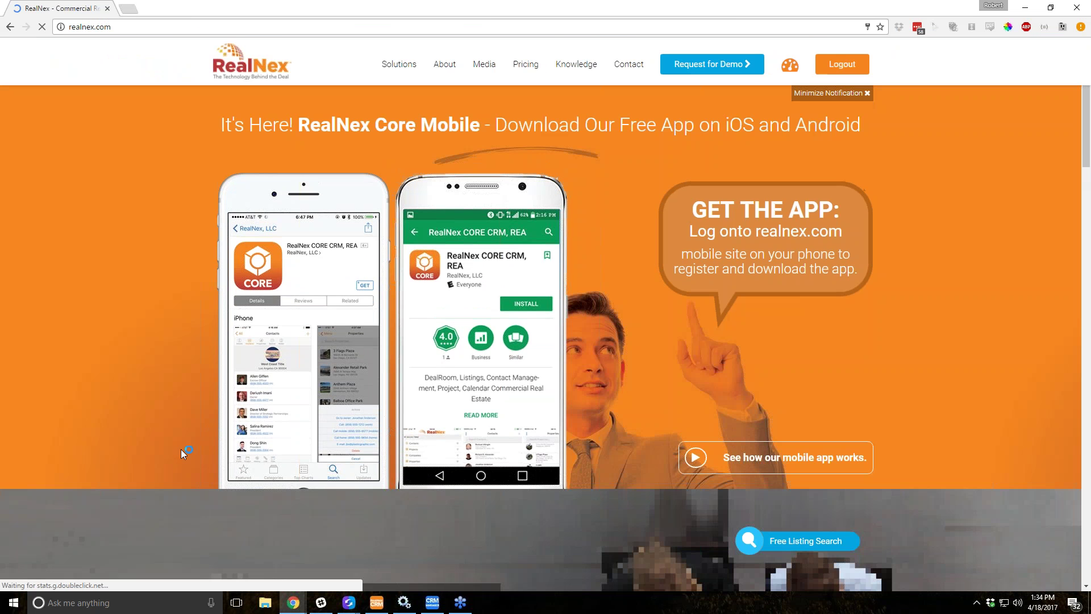
Open the Knowledge Base from the RealNex site and show all articles in CORE's CRM (formerly REA) section
drag(1086, 131, 1072, 576)
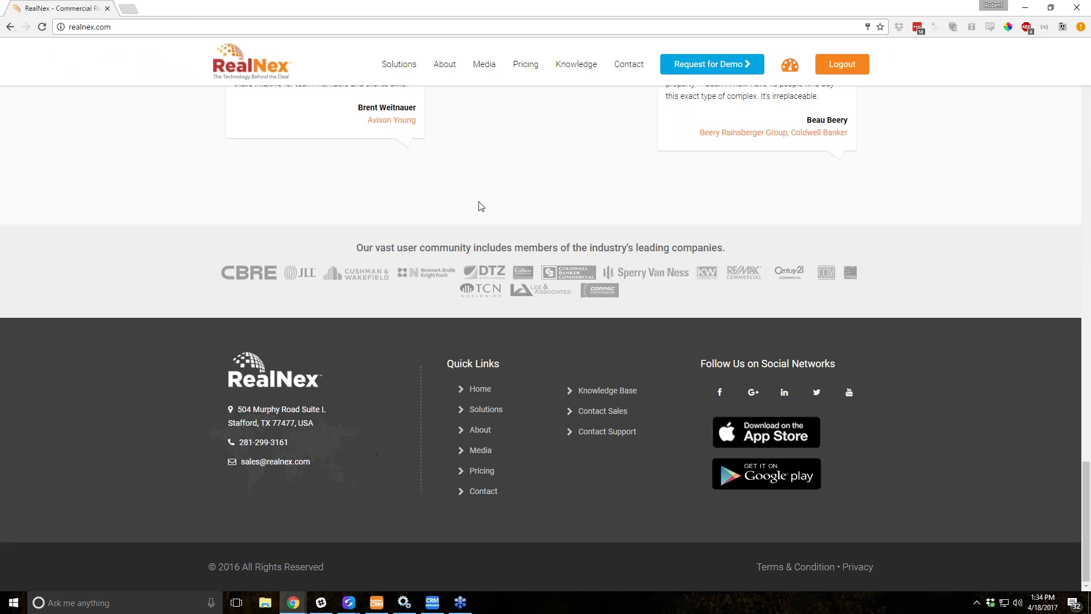
click(565, 67)
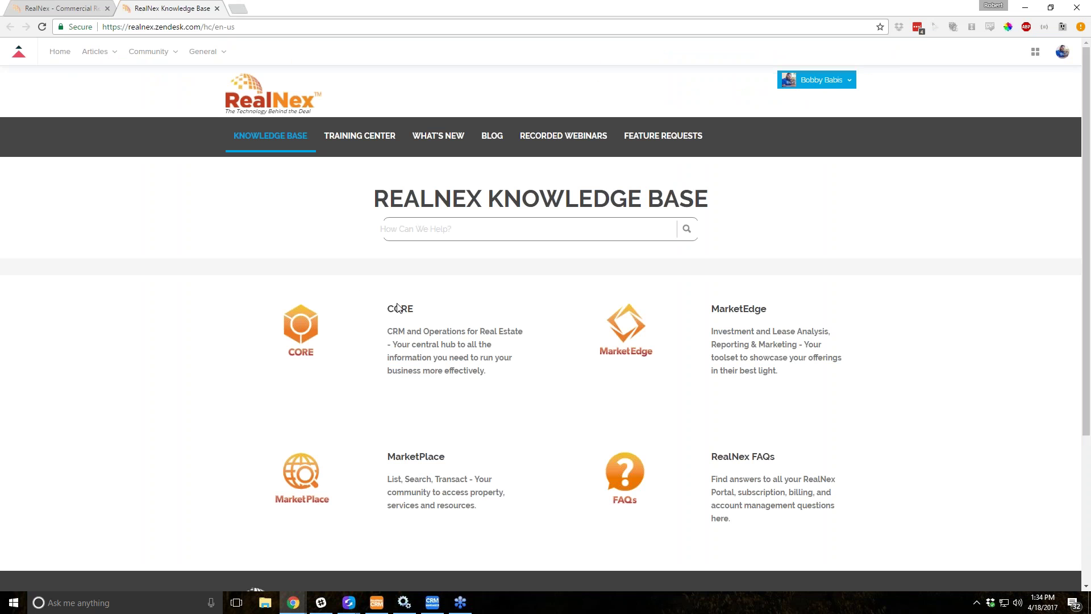
click(400, 309)
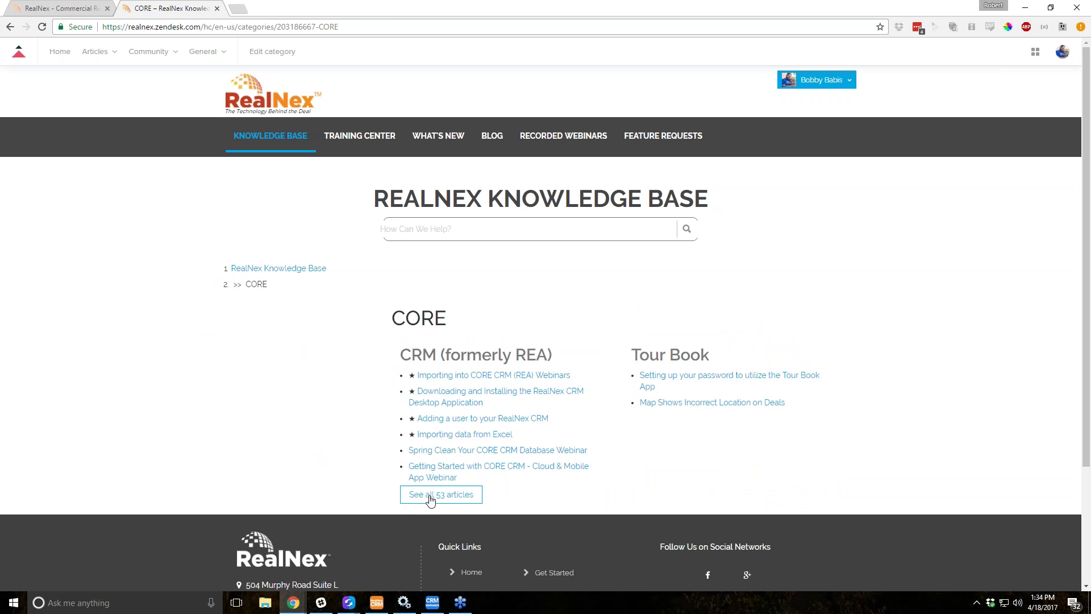
click(427, 498)
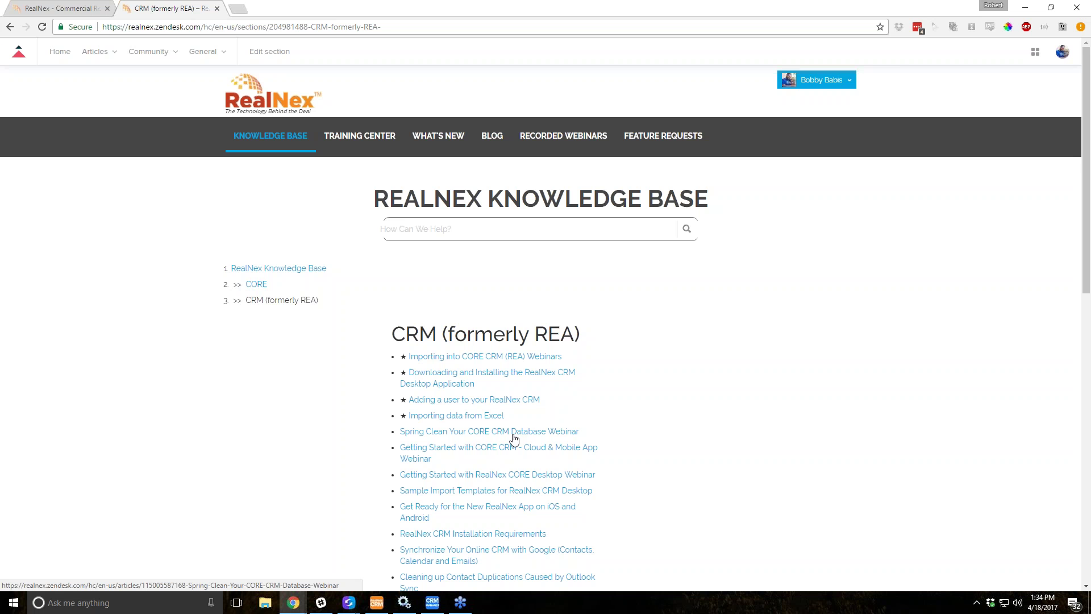
Search the knowledge base for "webinar", open the Recorded Webinars article and review its recording links
click(482, 228)
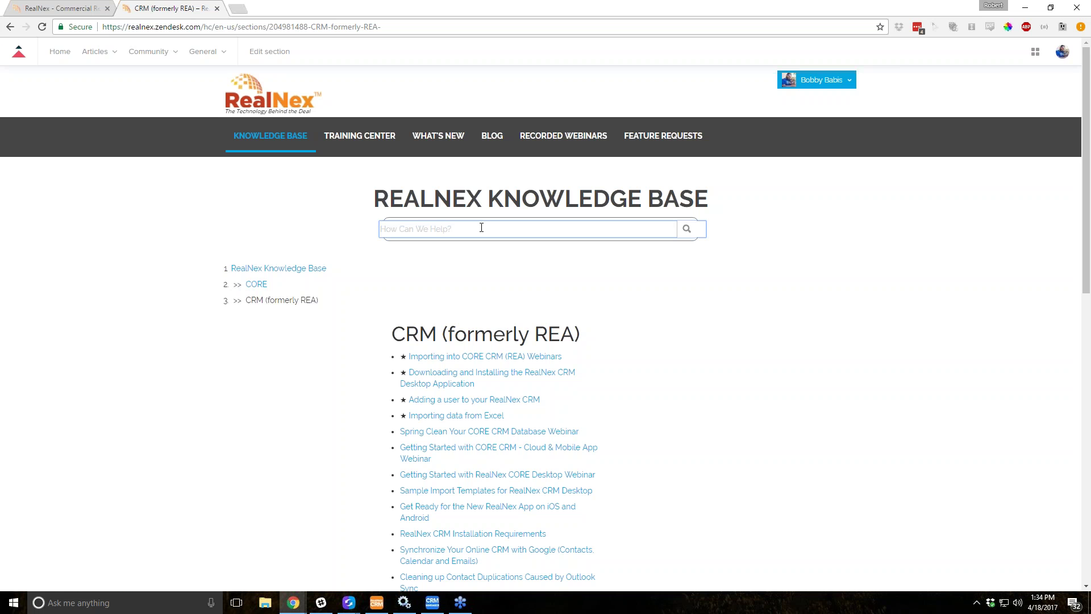
text(webinar)
key(Return)
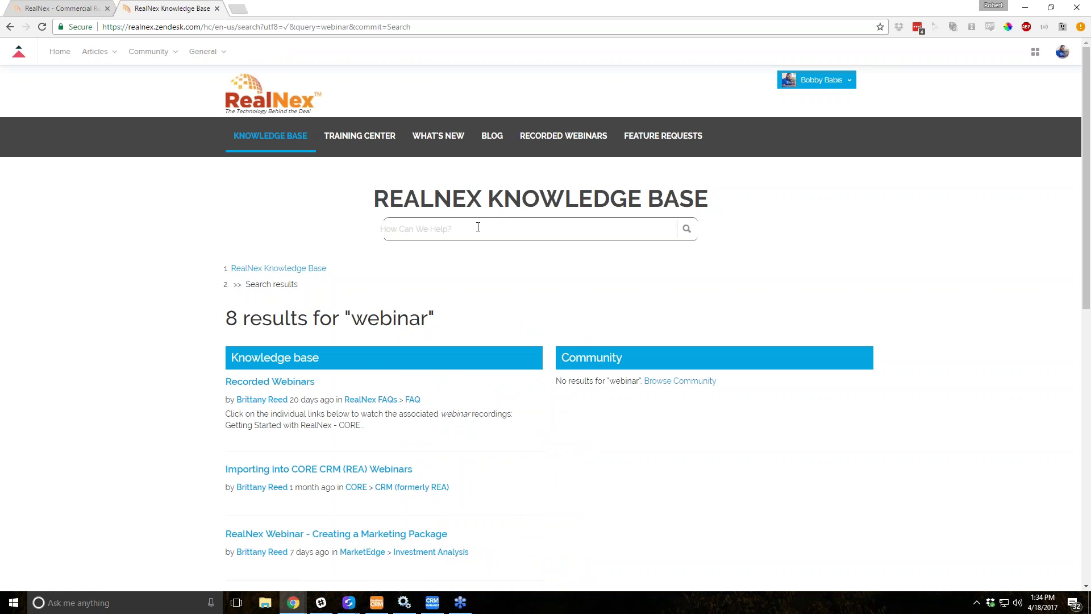
scroll(206, 365, down, 1)
scroll(204, 366, up, 1)
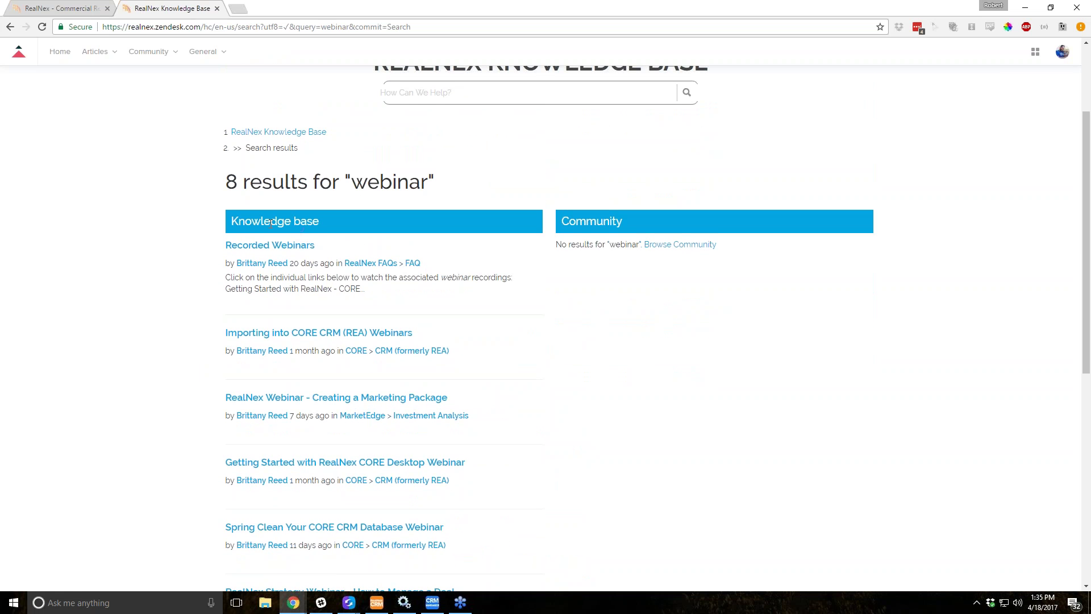
click(264, 245)
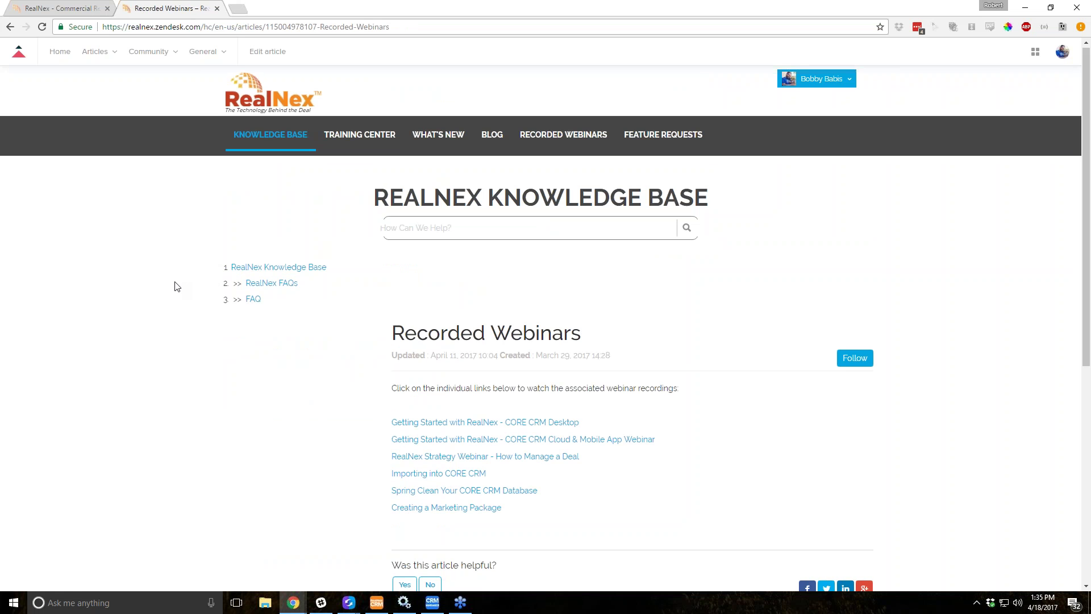
scroll(178, 286, down, 1)
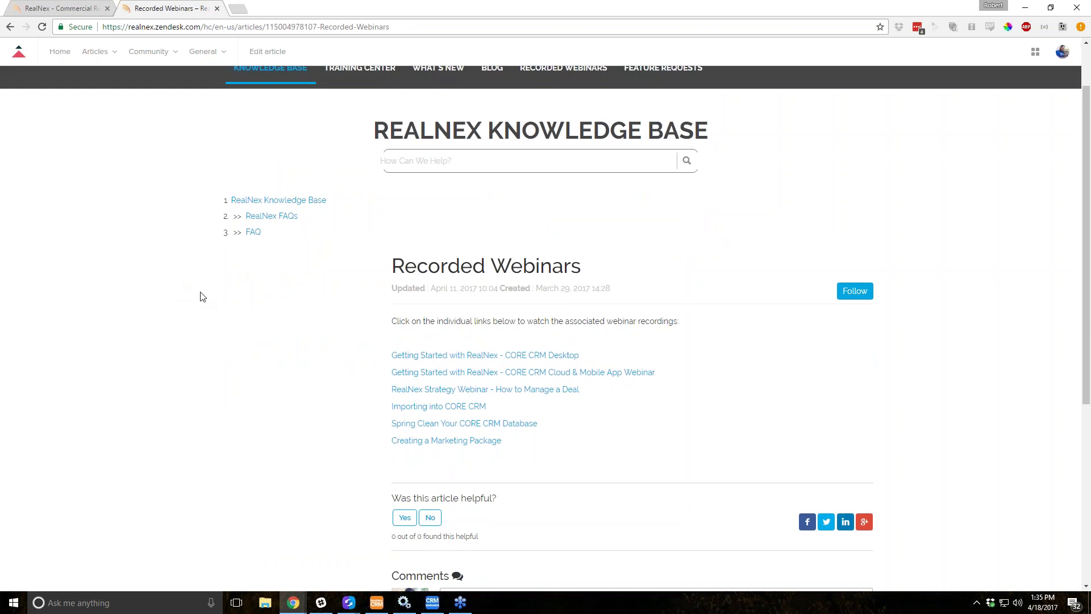
scroll(205, 287, up, 2)
Return to the RealNex home page, open its Join Webinar page and review the upcoming webinars
key(ctrl+shift+Tab)
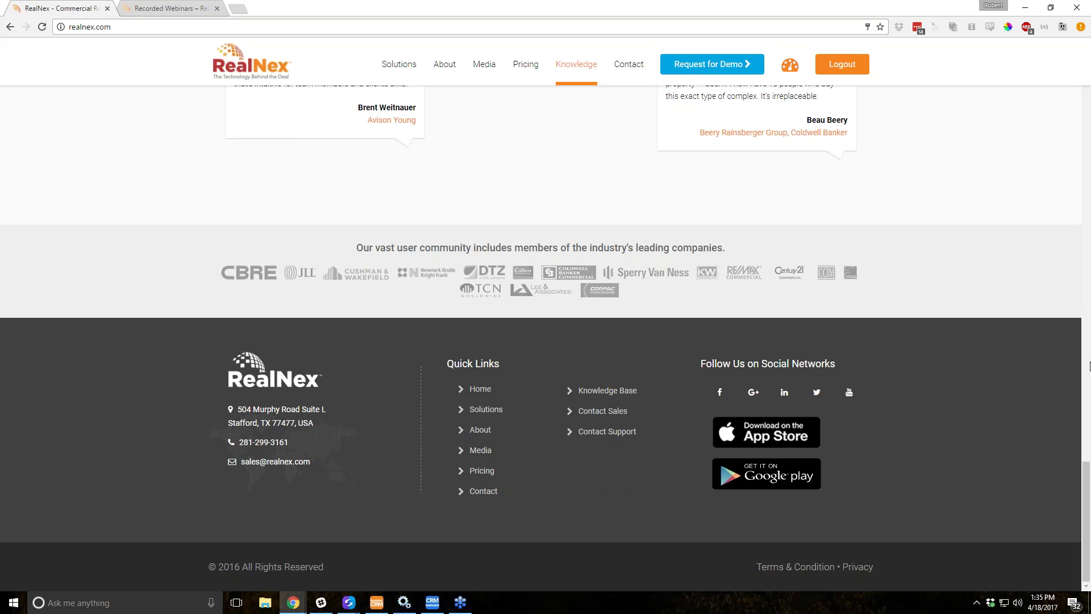
drag(1087, 492, 1086, 459)
scroll(424, 340, up, 20)
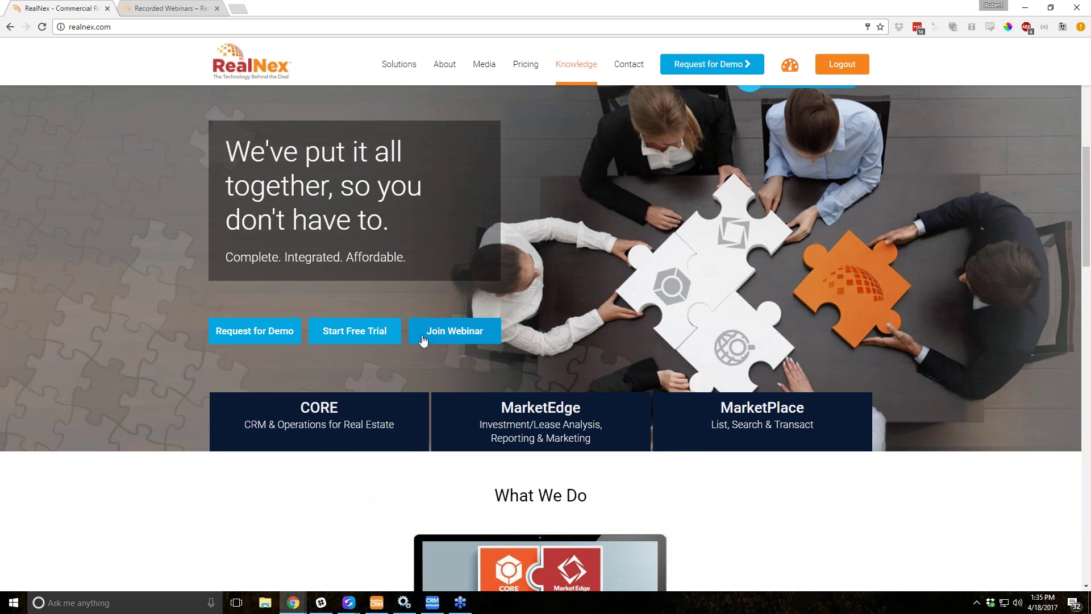
click(452, 332)
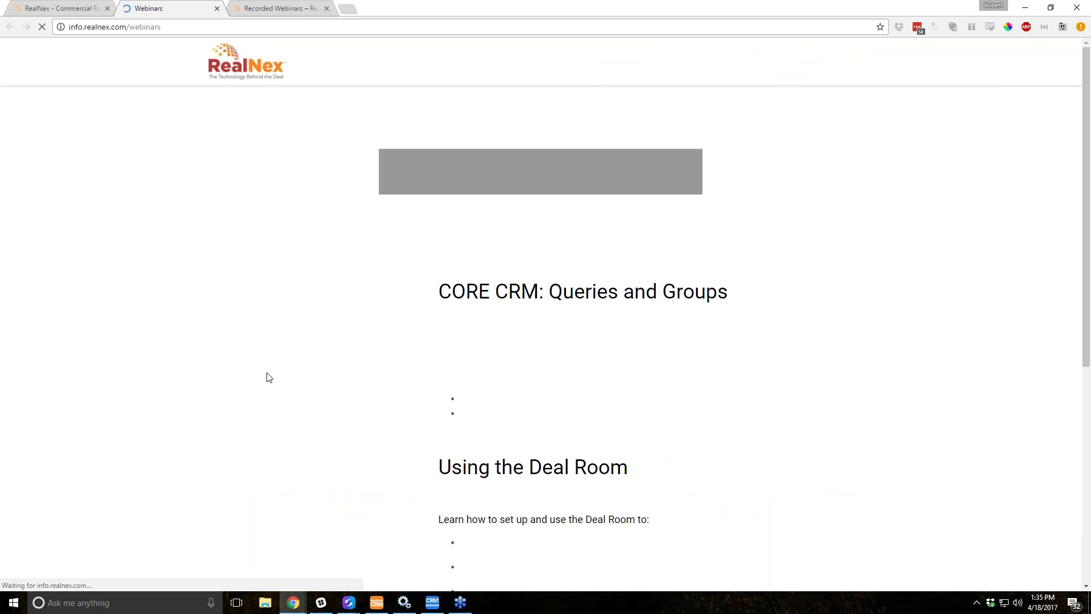
scroll(546, 313, down, 3)
scroll(546, 338, up, 1)
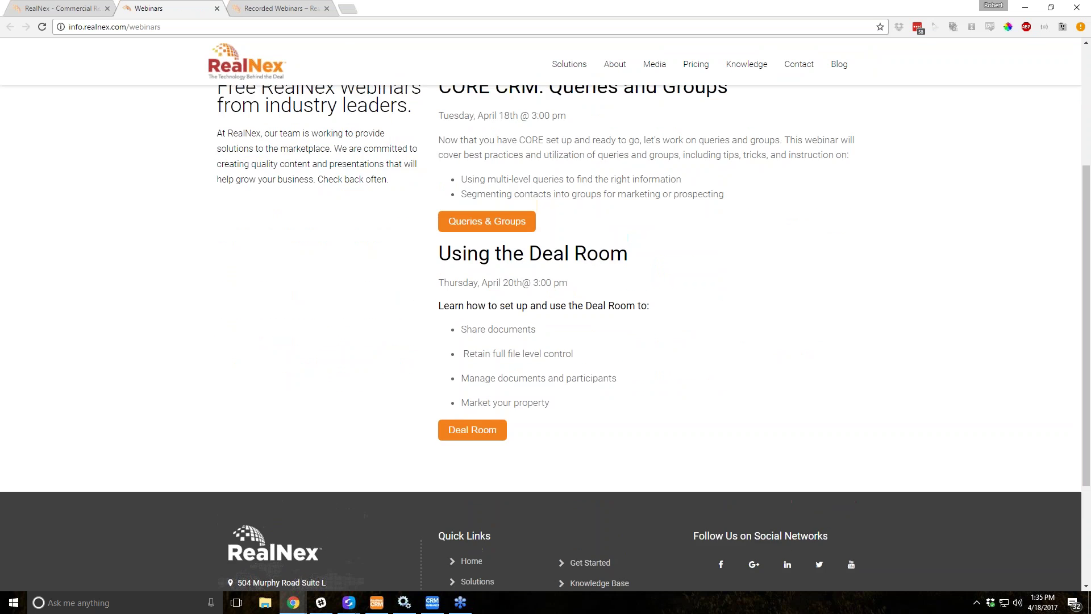